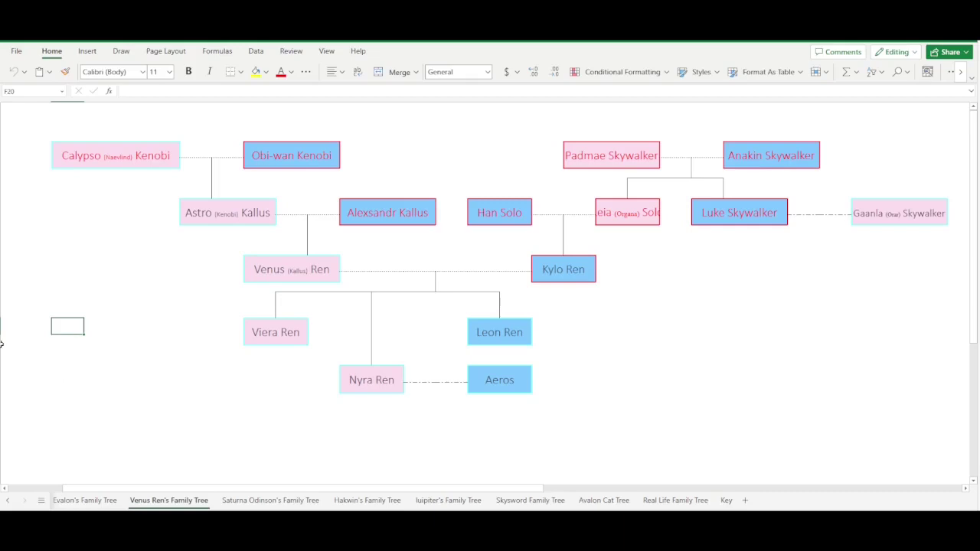
pyautogui.click(570, 378)
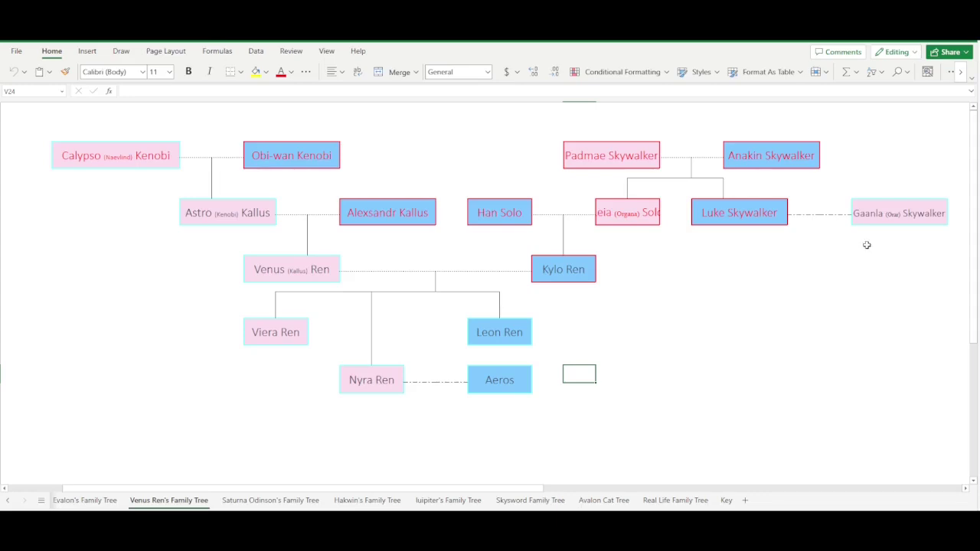
pyautogui.click(72, 221)
pyautogui.click(460, 160)
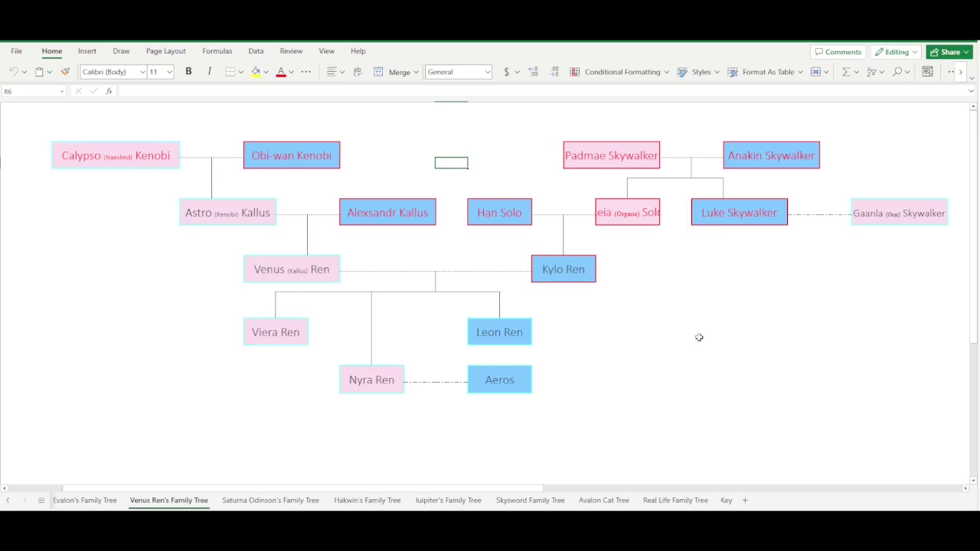
pyautogui.press('Up')
pyautogui.press('F2')
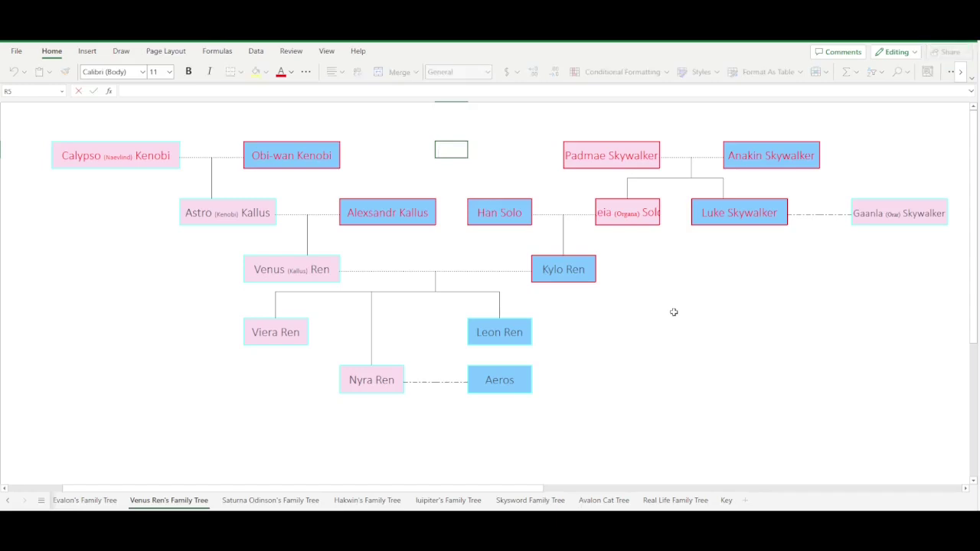
pyautogui.click(771, 327)
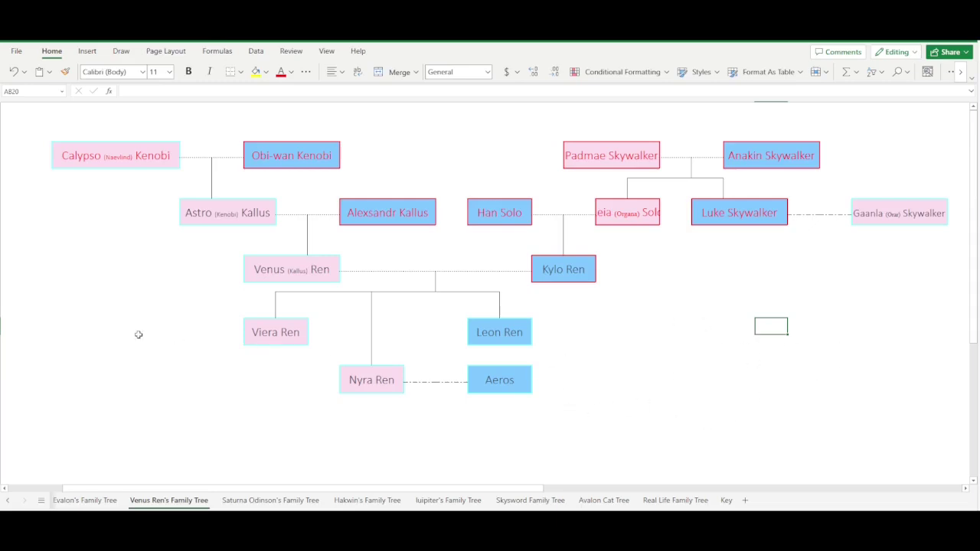
pyautogui.click(69, 316)
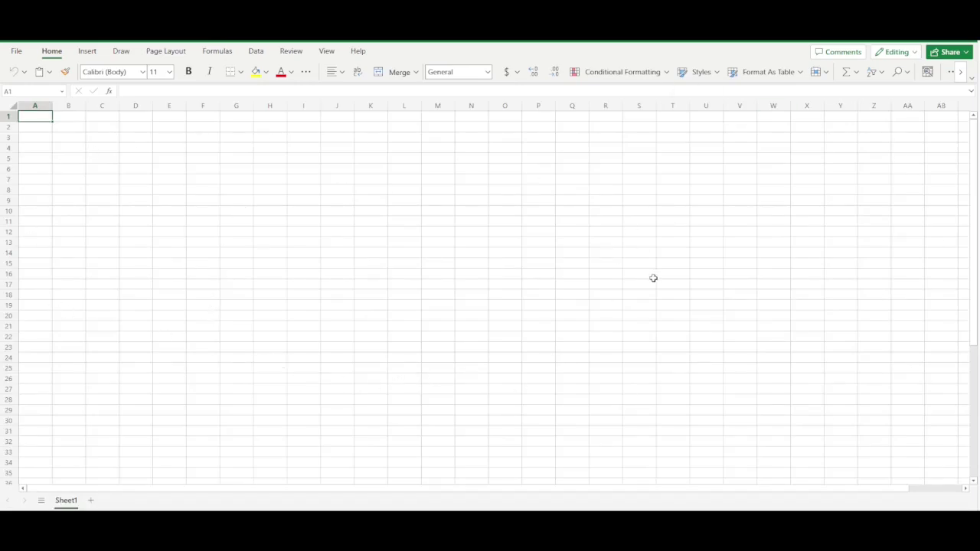
pyautogui.click(61, 127)
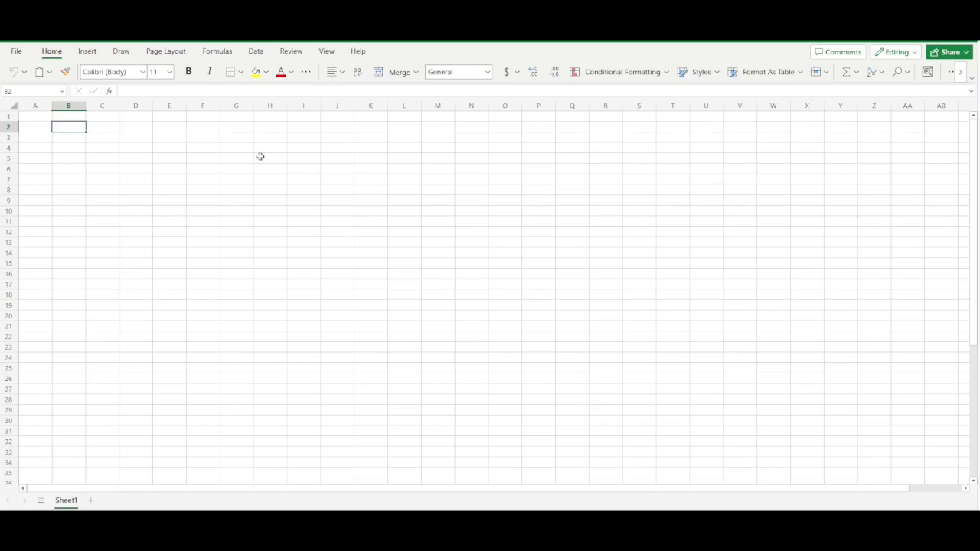
pyautogui.click(82, 150)
pyautogui.click(77, 129)
pyautogui.click(70, 158)
pyautogui.click(65, 125)
pyautogui.click(32, 139)
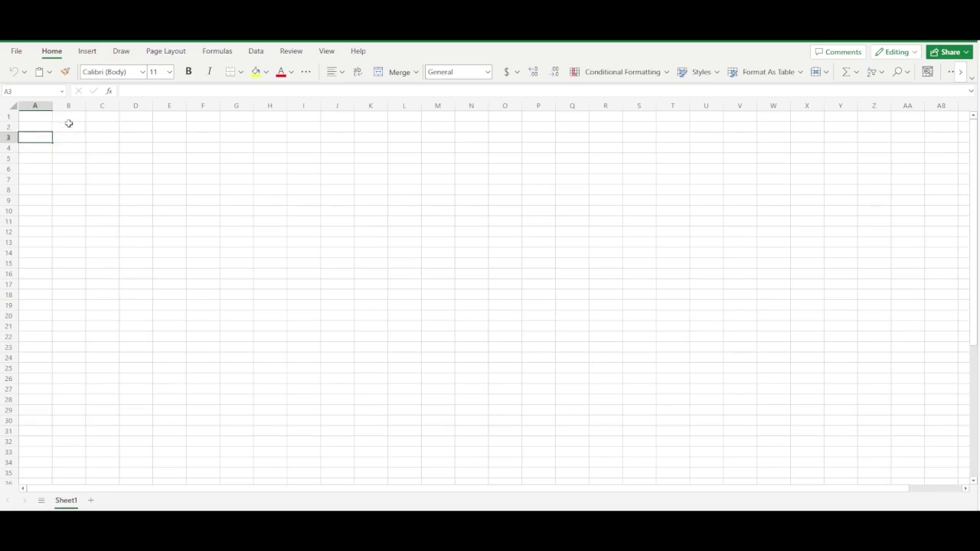
pyautogui.click(68, 117)
pyautogui.click(44, 116)
# - Enter "Adam" in cell B2 of the blank sheet as the first family member
pyautogui.click(71, 126)
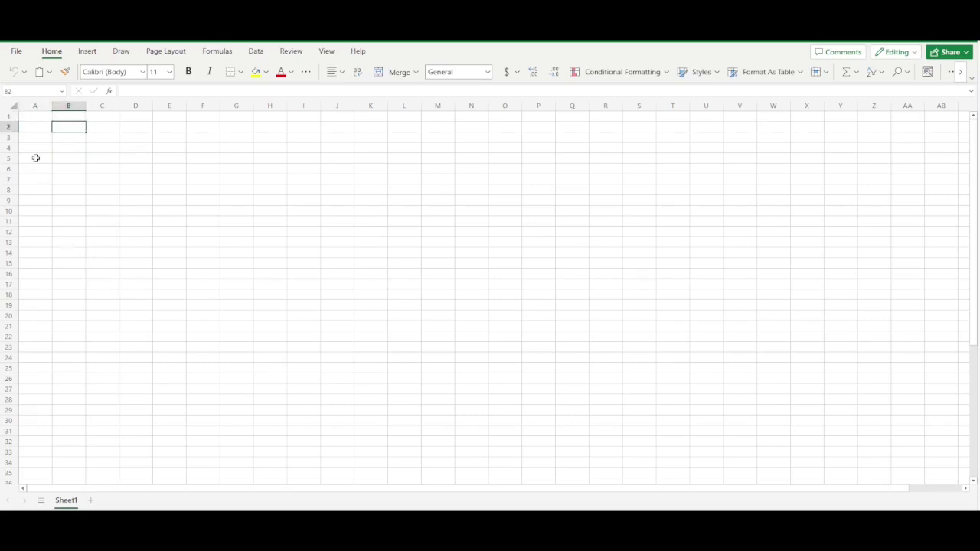
pyautogui.doubleClick(64, 126)
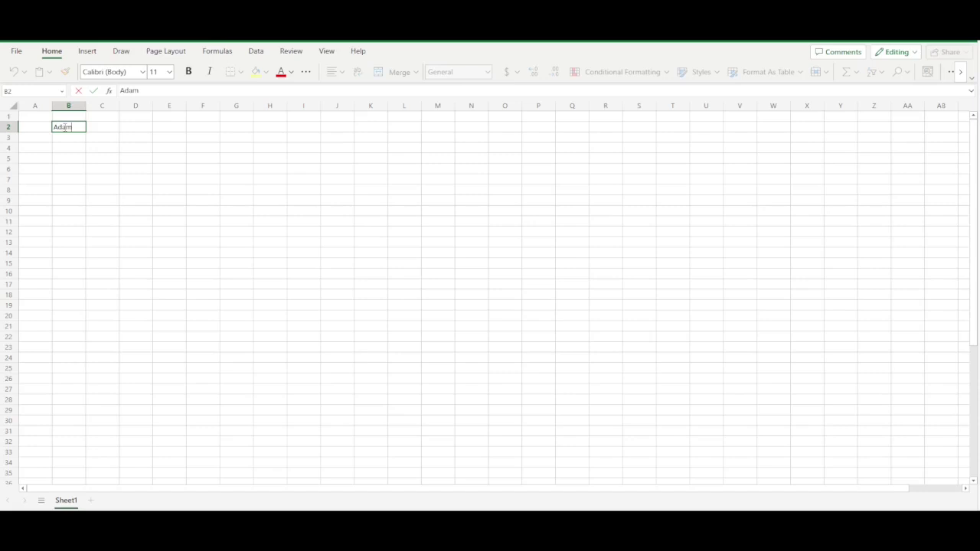
pyautogui.click(177, 159)
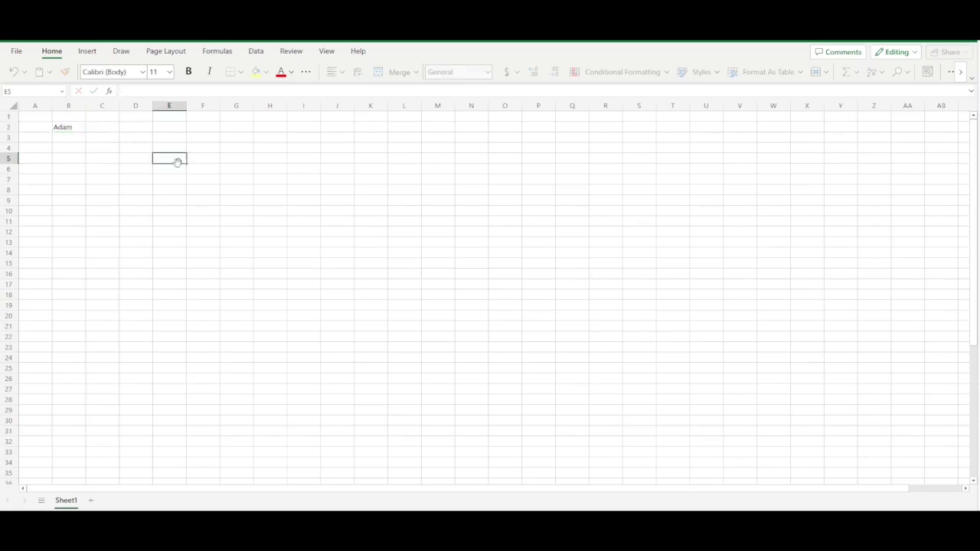
pyautogui.click(78, 128)
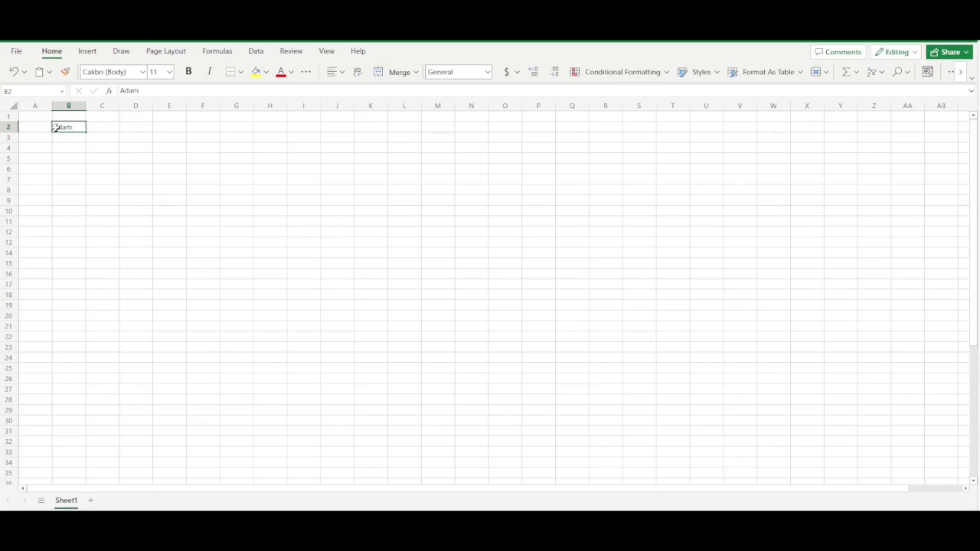
pyautogui.click(102, 138)
pyautogui.click(69, 127)
pyautogui.click(96, 139)
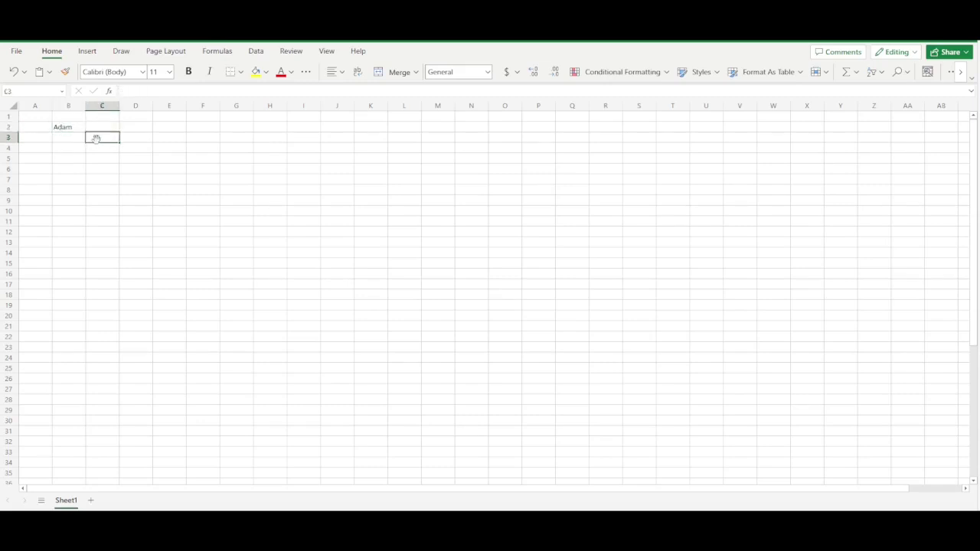
pyautogui.click(65, 127)
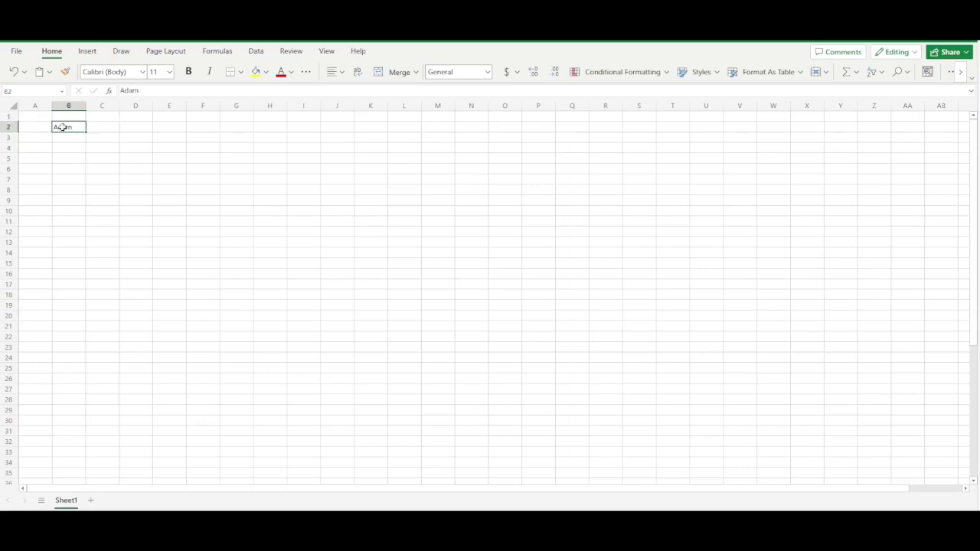
pyautogui.click(102, 127)
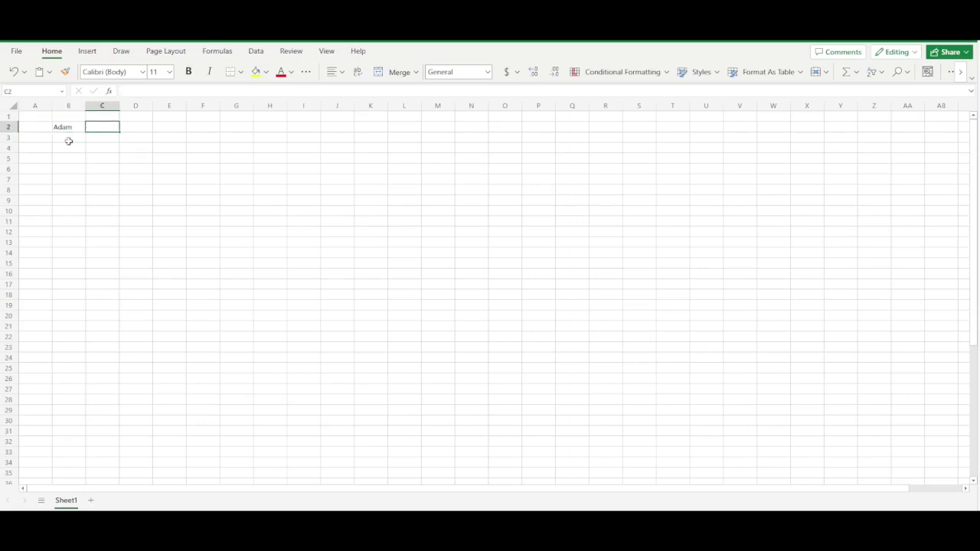
pyautogui.click(67, 141)
pyautogui.click(104, 137)
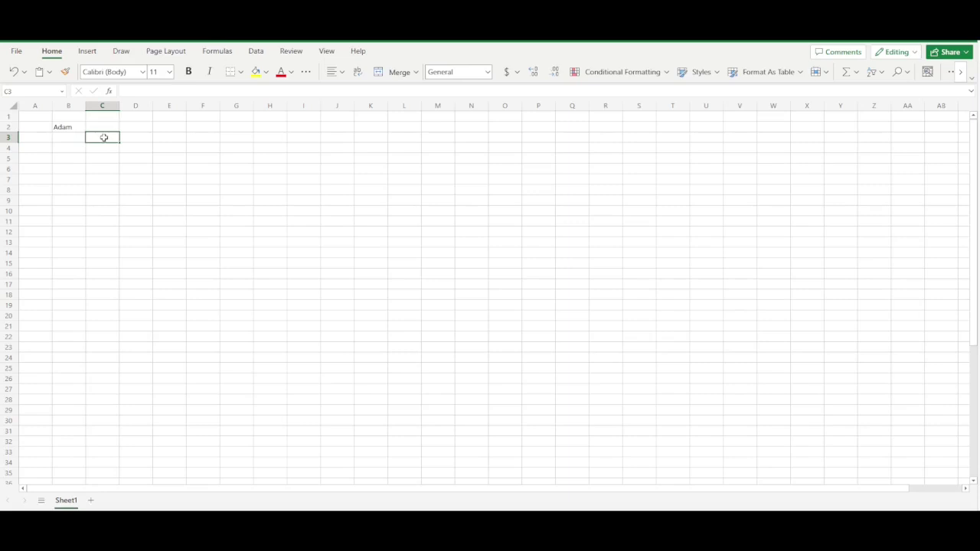
# - Merge and center the two-by-two block B2:C3 that starts with the Adam cell
pyautogui.click(69, 128)
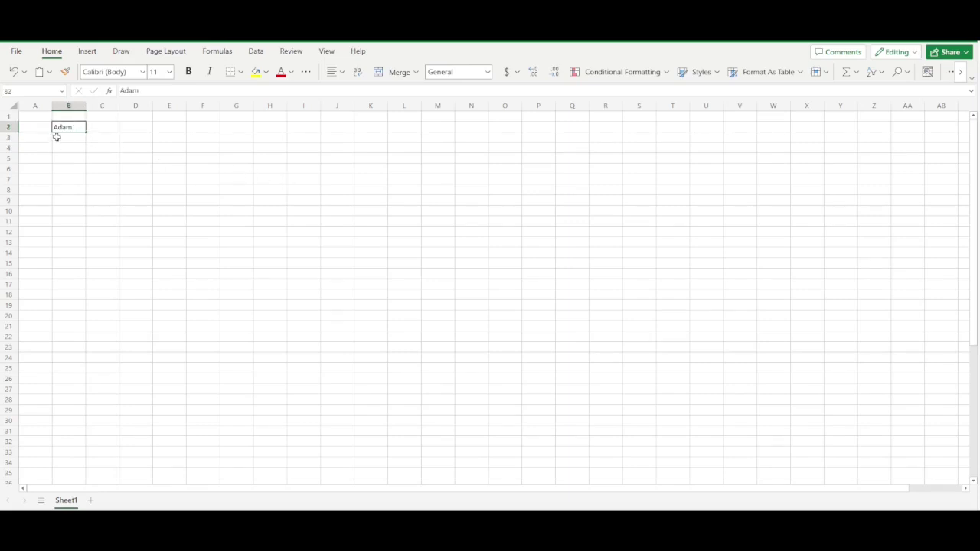
pyautogui.keyDown('shift'); pyautogui.click(100, 138); pyautogui.keyUp('shift')
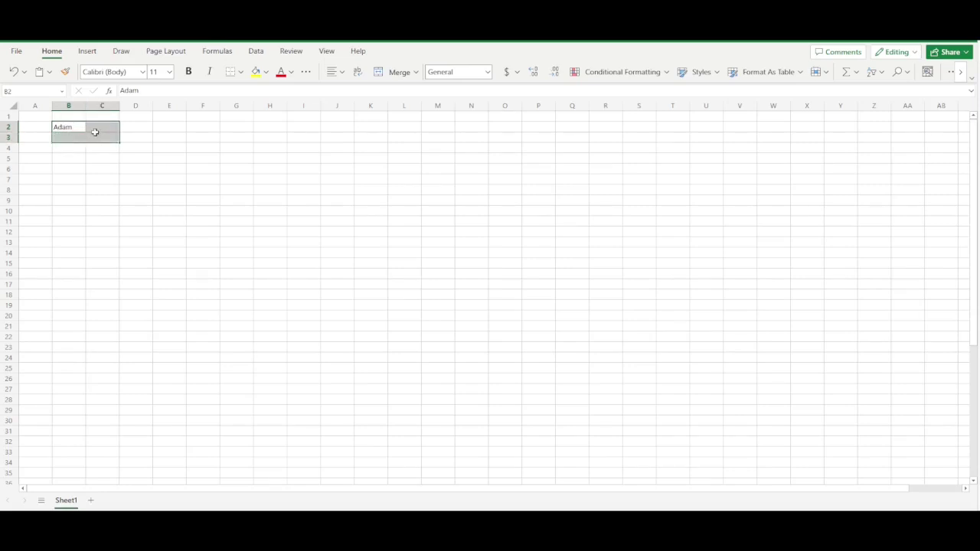
pyautogui.click(400, 71)
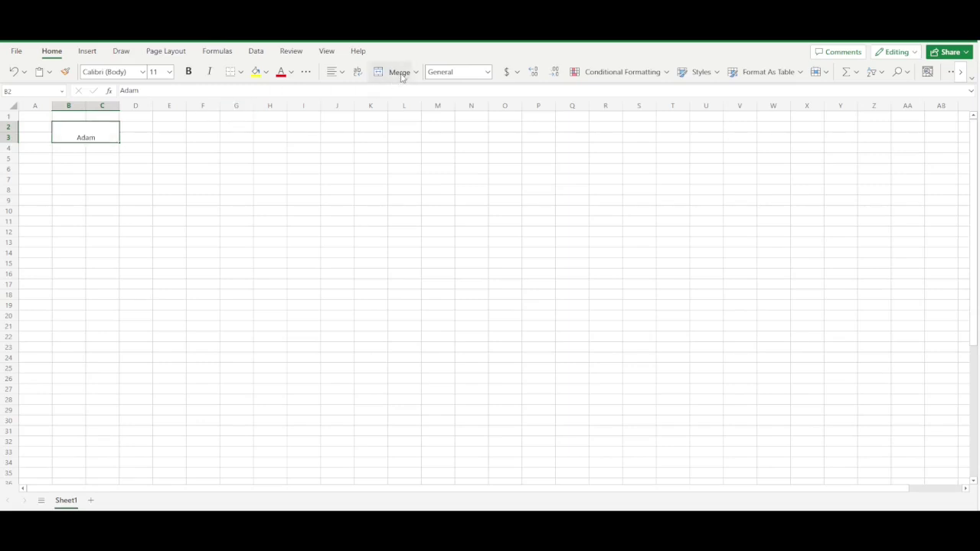
pyautogui.click(372, 273)
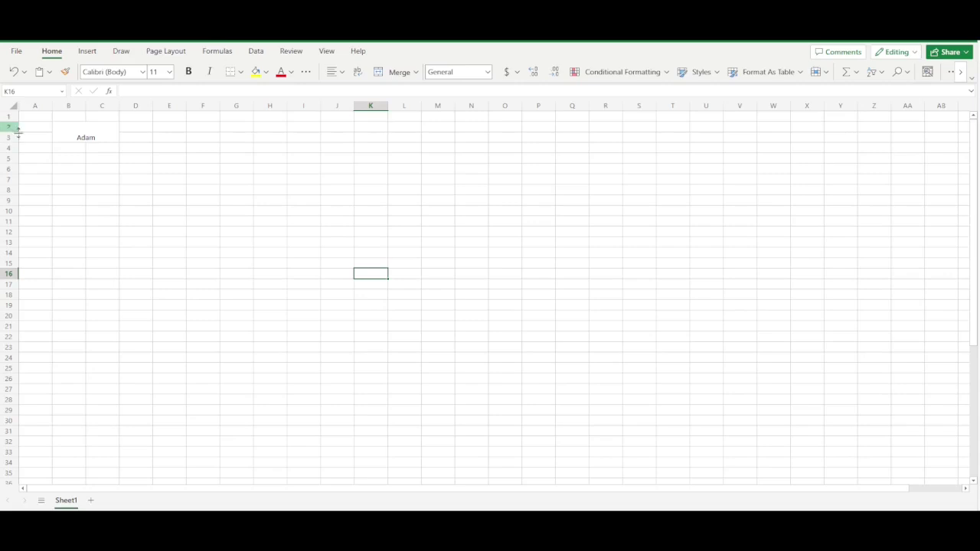
# - Align the text in the merged Adam cell to the vertical middle and set its font size to 14
pyautogui.click(71, 132)
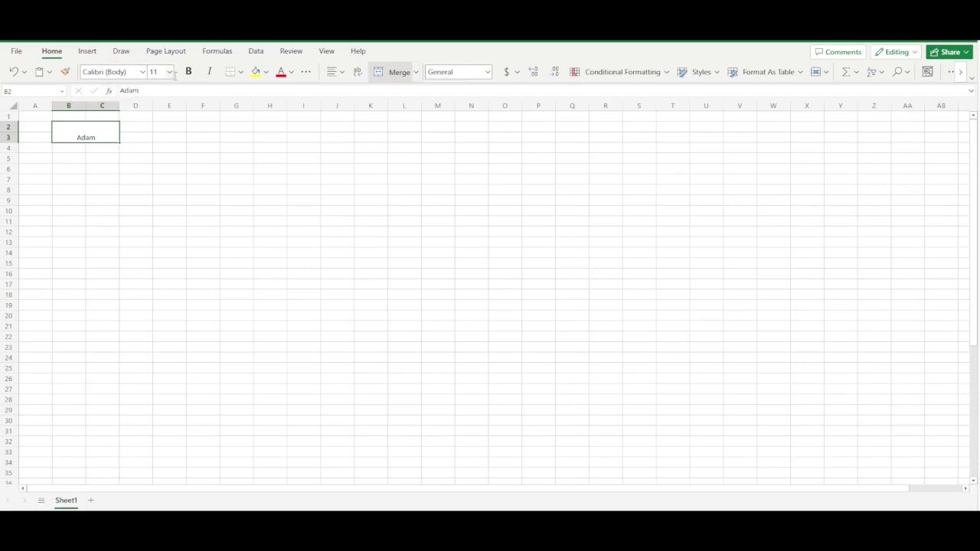
pyautogui.click(89, 165)
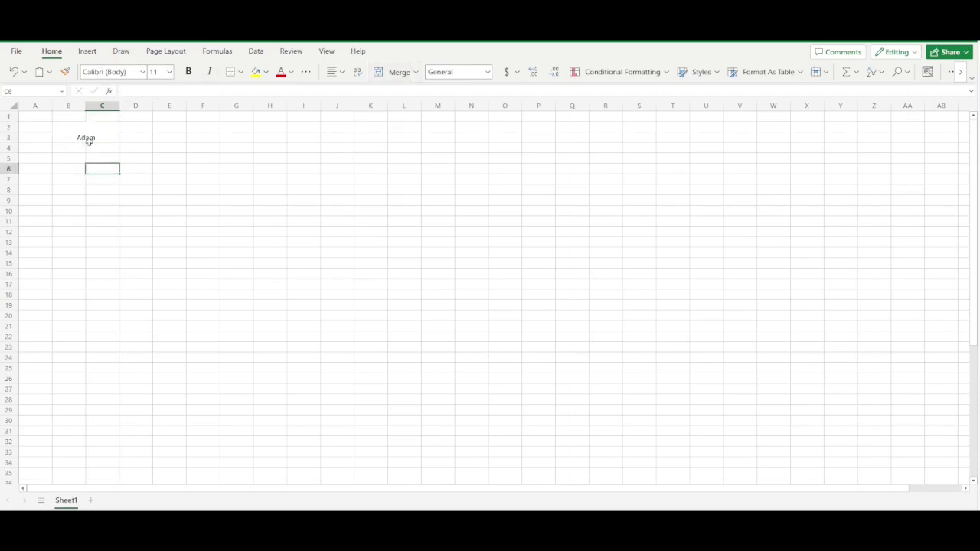
pyautogui.click(86, 131)
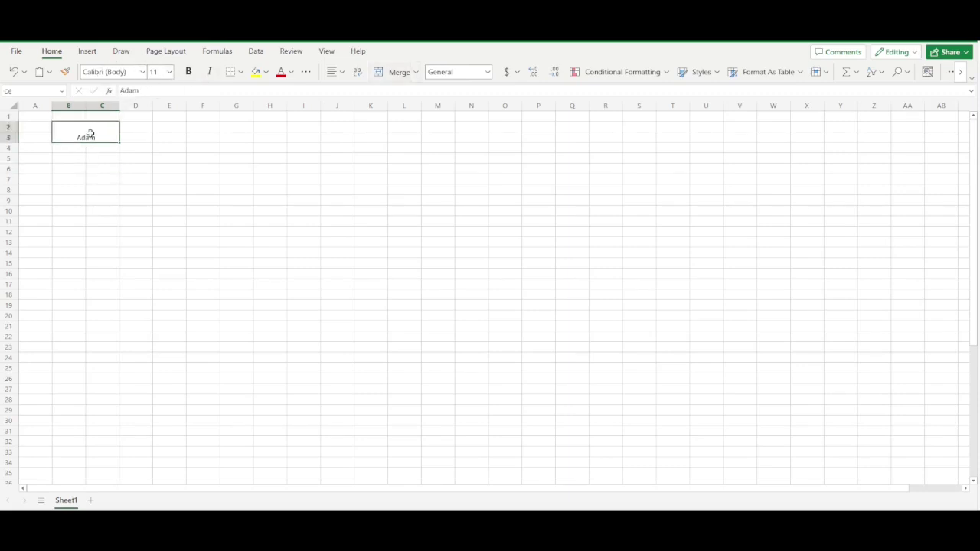
pyautogui.click(328, 70)
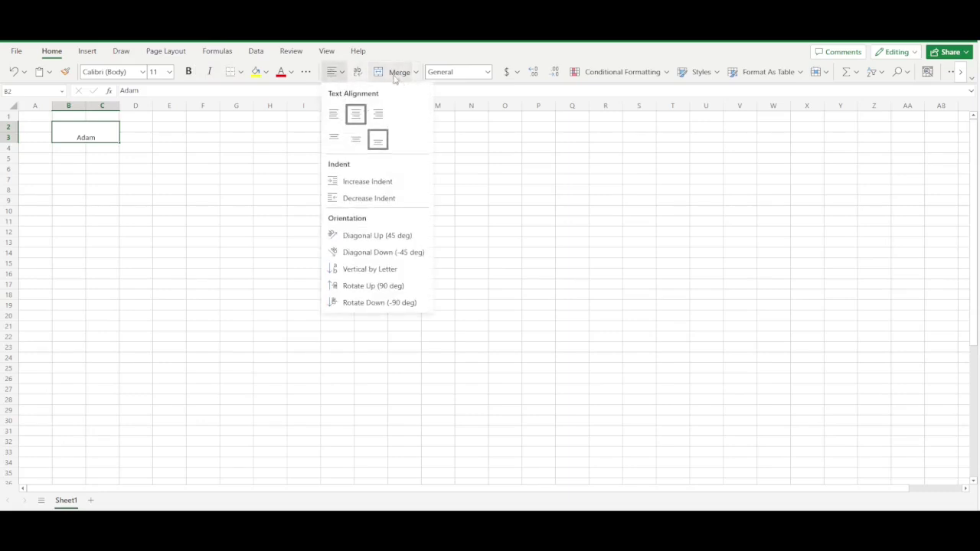
pyautogui.click(355, 139)
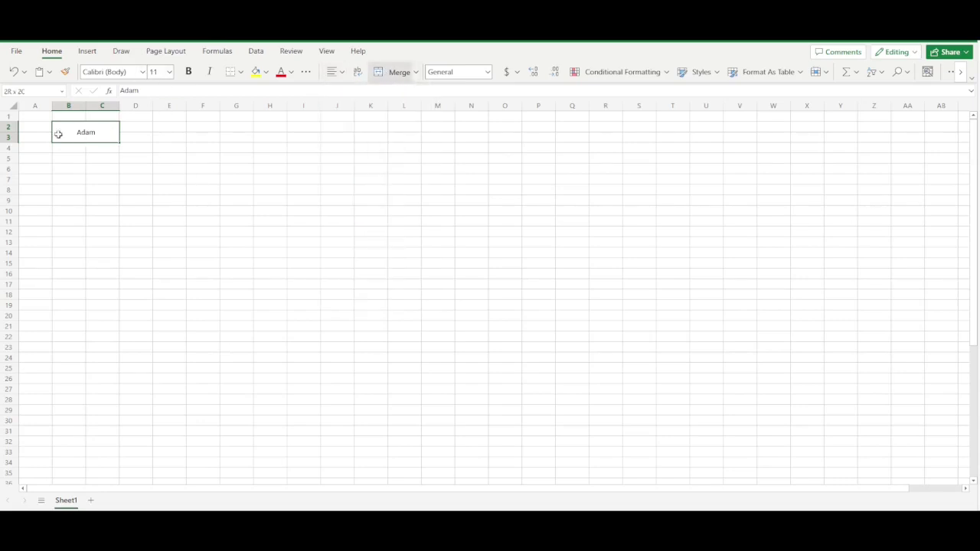
pyautogui.click(170, 76)
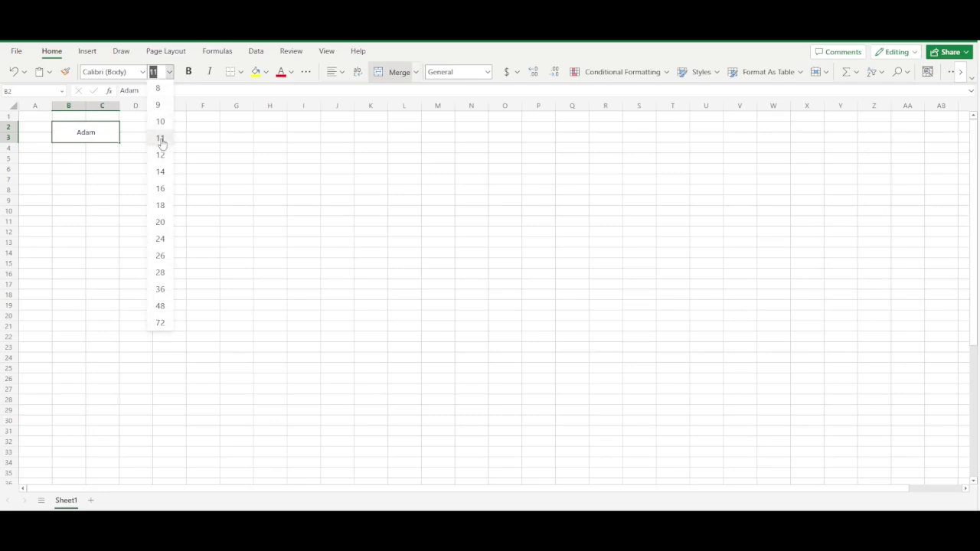
pyautogui.click(160, 173)
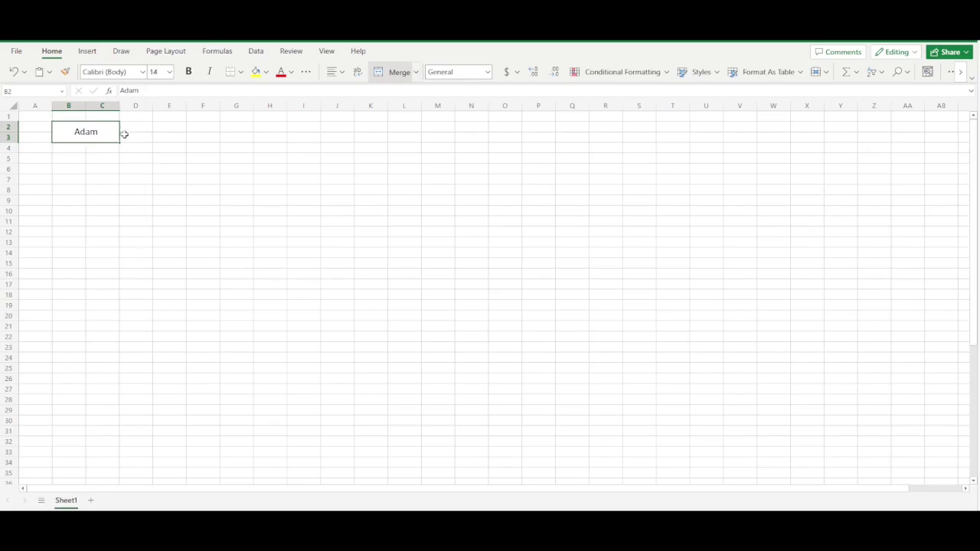
pyautogui.click(203, 177)
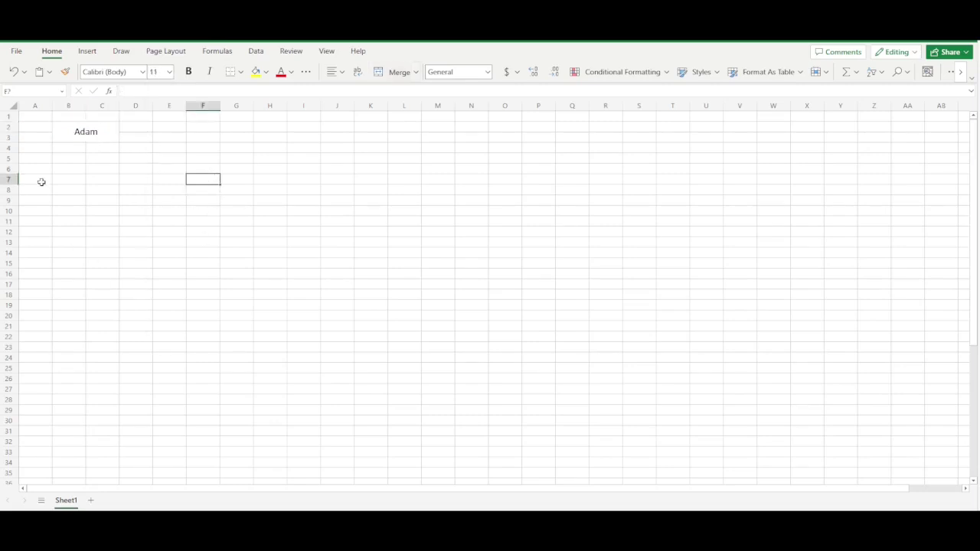
pyautogui.click(54, 138)
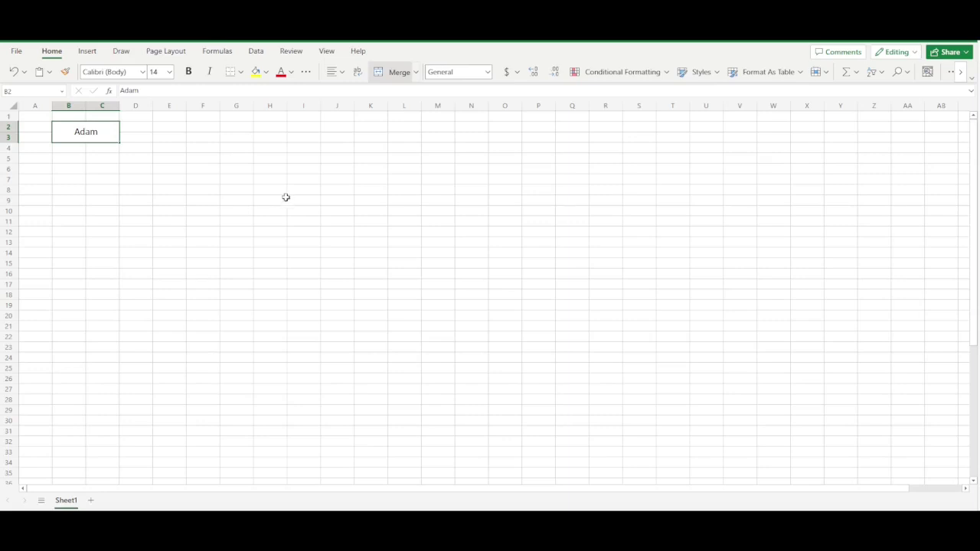
pyautogui.moveTo(84, 142); pyautogui.dragTo(127, 185)
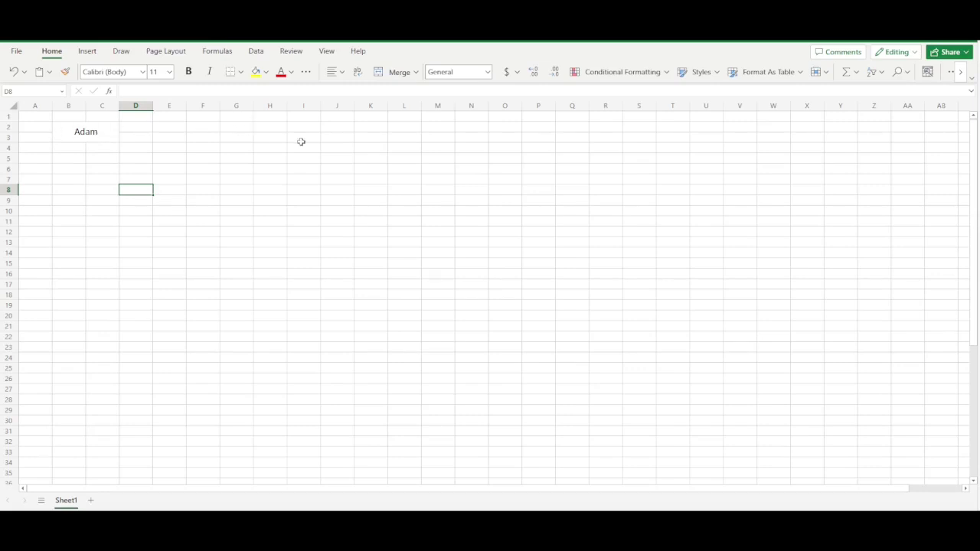
pyautogui.click(136, 127)
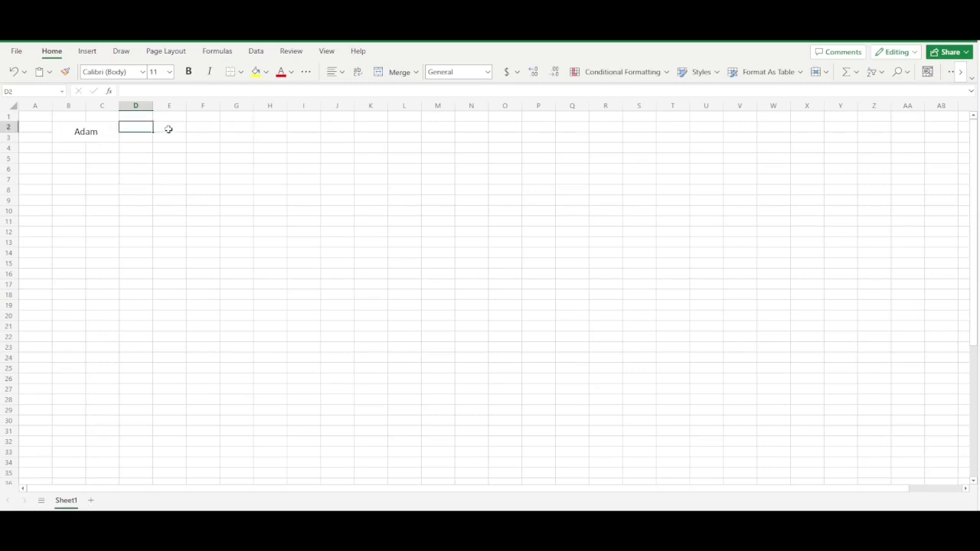
pyautogui.click(167, 127)
pyautogui.click(130, 128)
pyautogui.click(160, 127)
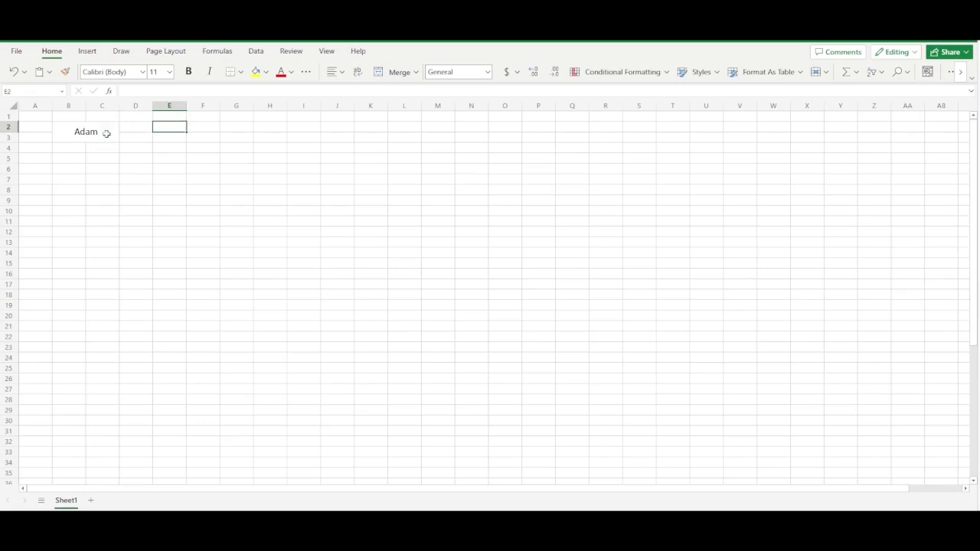
pyautogui.click(98, 134)
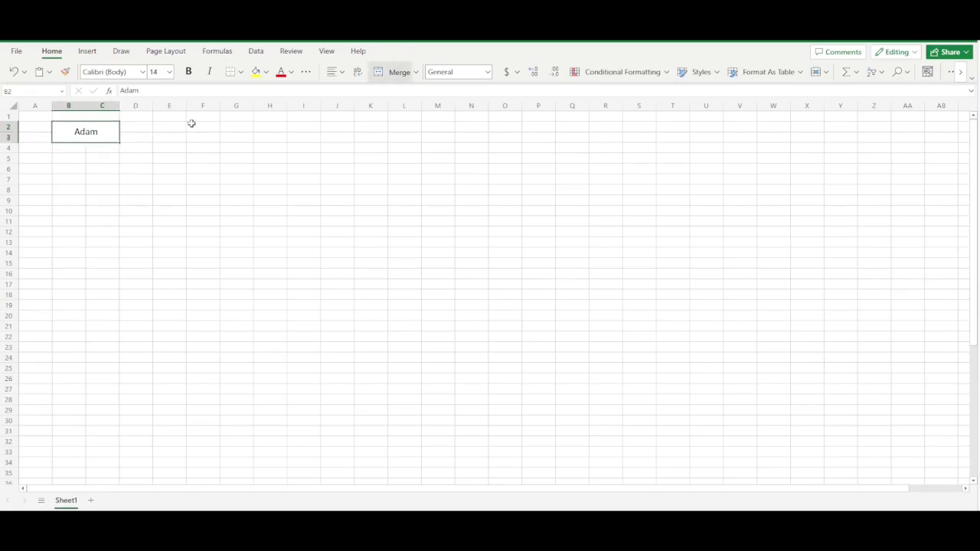
pyautogui.click(138, 129)
pyautogui.click(178, 127)
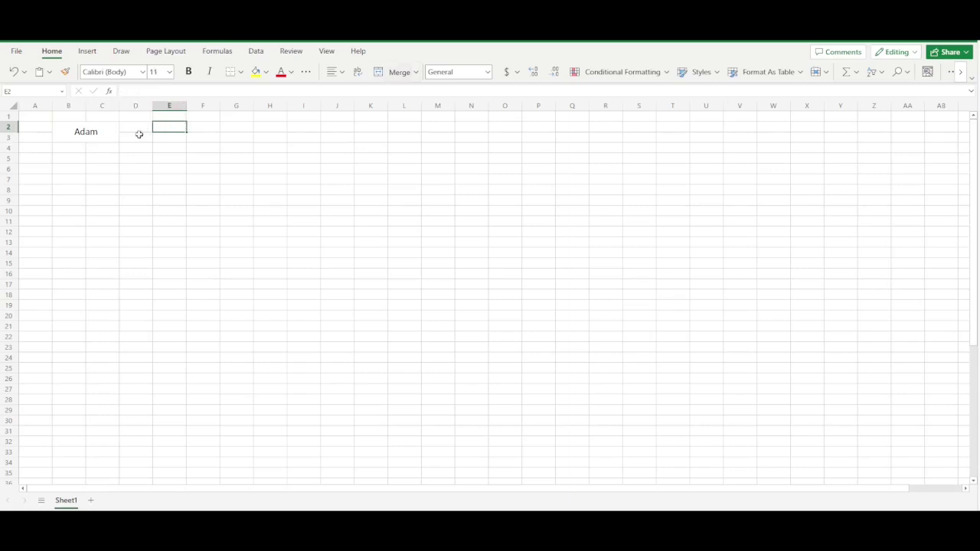
# - Enter "Eve" in cell F2, leaving columns D and E empty beside the Adam box
pyautogui.click(205, 126)
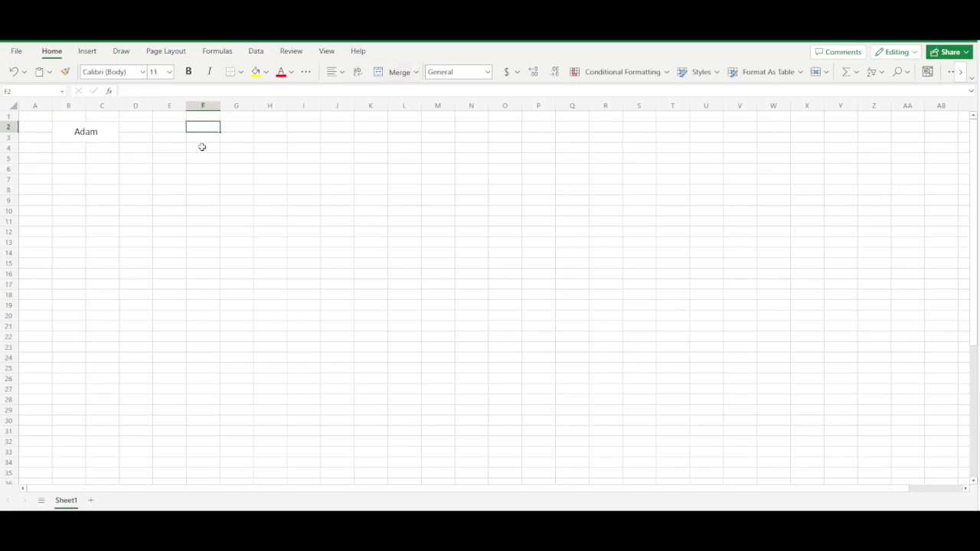
pyautogui.write('Eve')
pyautogui.click(200, 158)
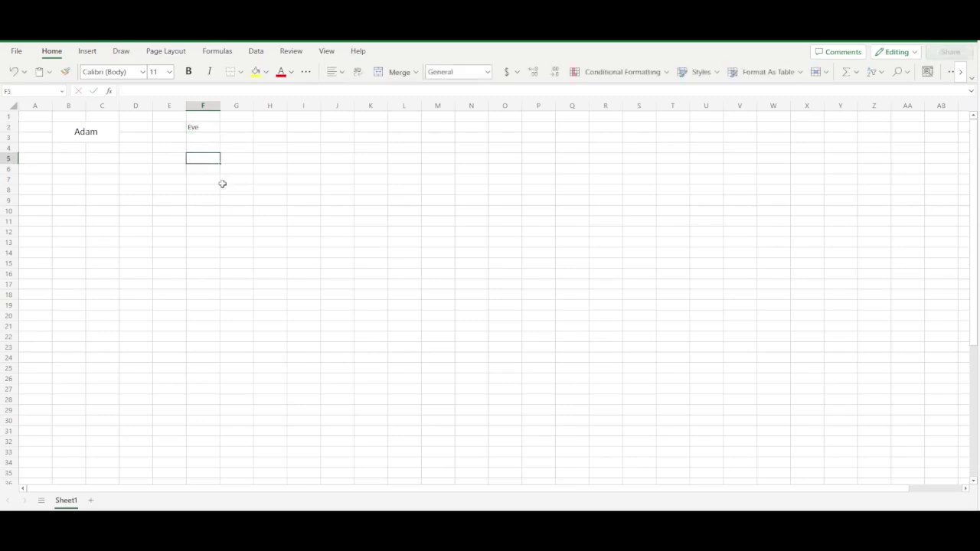
# - Merge and center the two-by-two block F2:G3 around Eve and align its text to the vertical middle
pyautogui.click(200, 127)
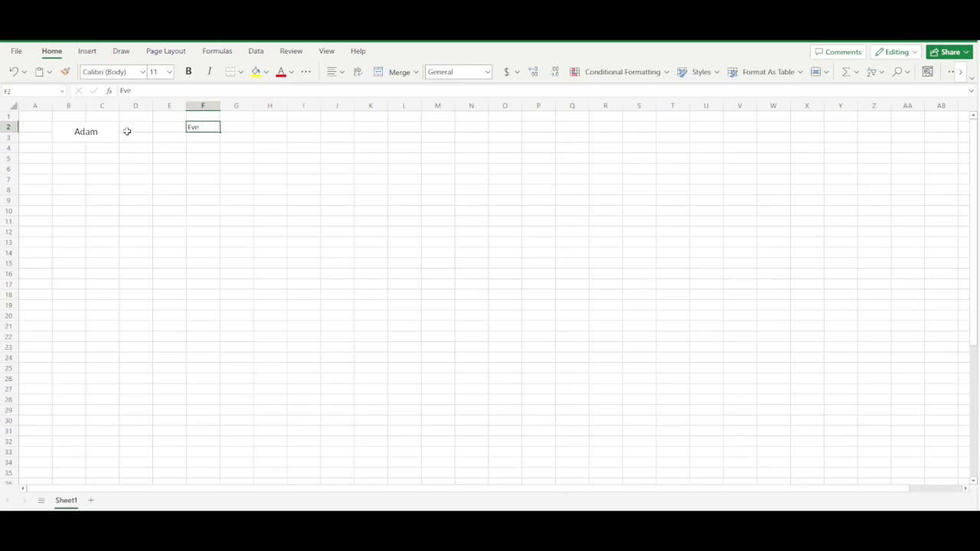
pyautogui.click(82, 132)
pyautogui.click(201, 125)
pyautogui.keyDown('shift'); pyautogui.click(222, 139); pyautogui.keyUp('shift')
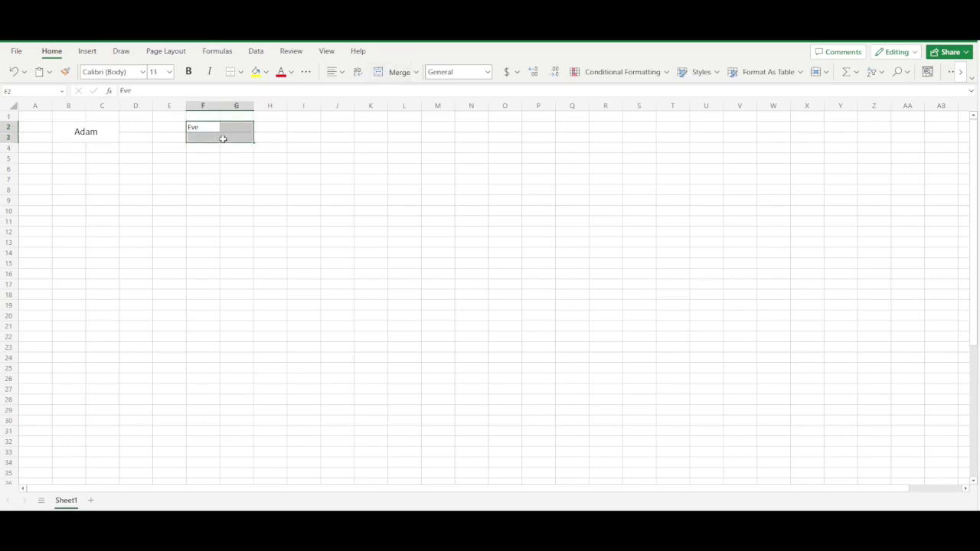
pyautogui.click(390, 74)
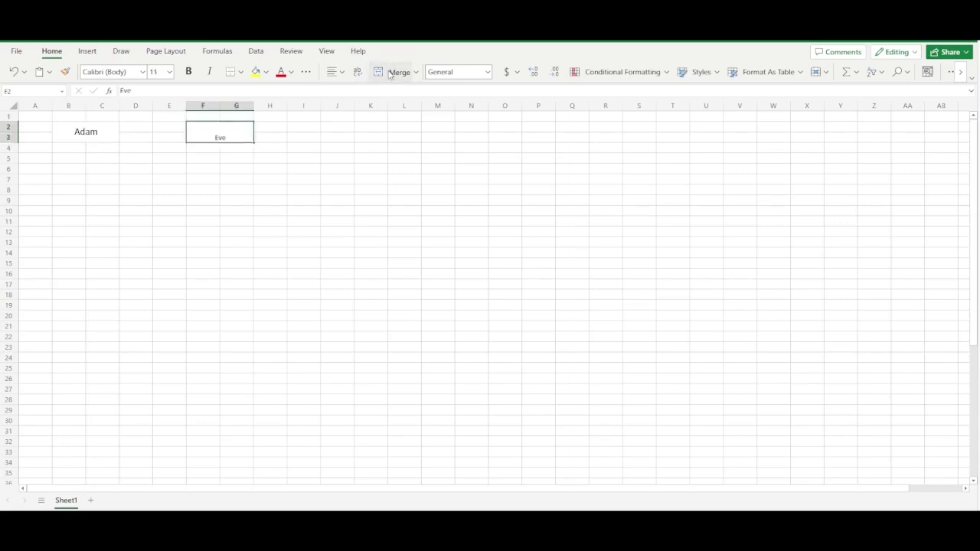
pyautogui.click(335, 71)
pyautogui.click(356, 139)
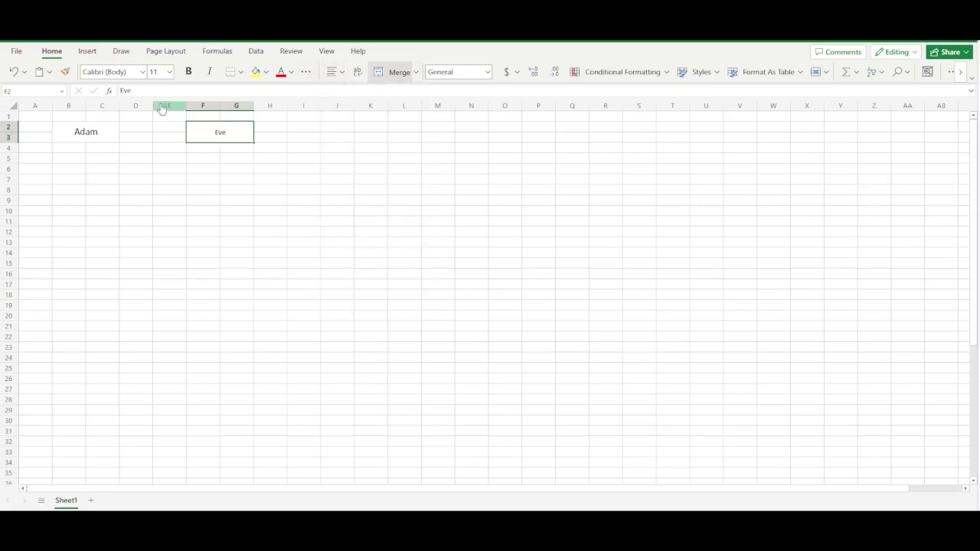
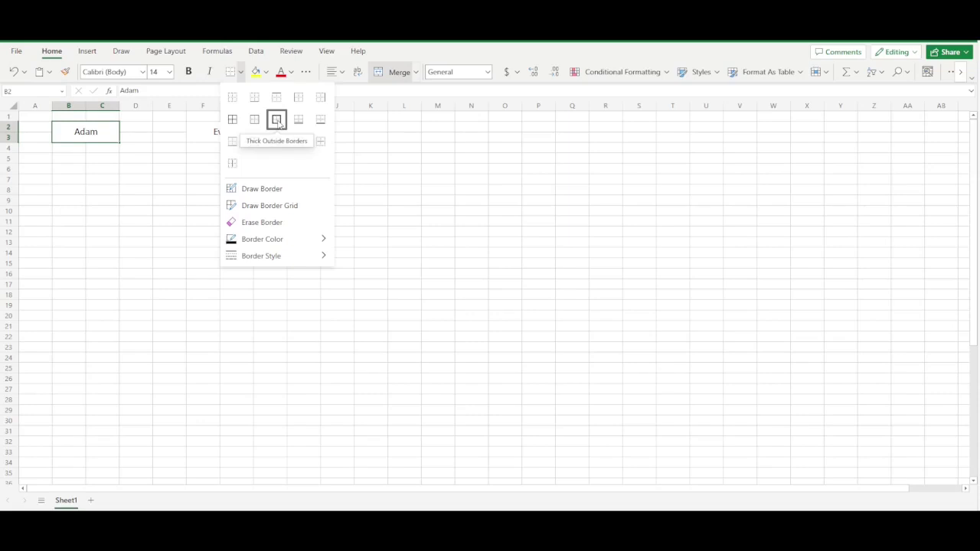
# - Apply thick outside borders to the merged Adam box and the merged Eve box
pyautogui.click(277, 120)
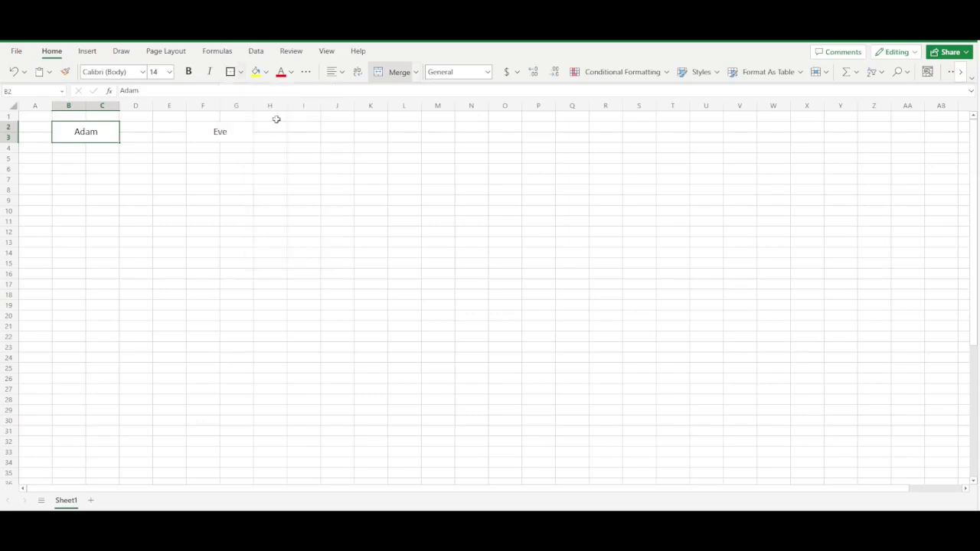
pyautogui.click(82, 168)
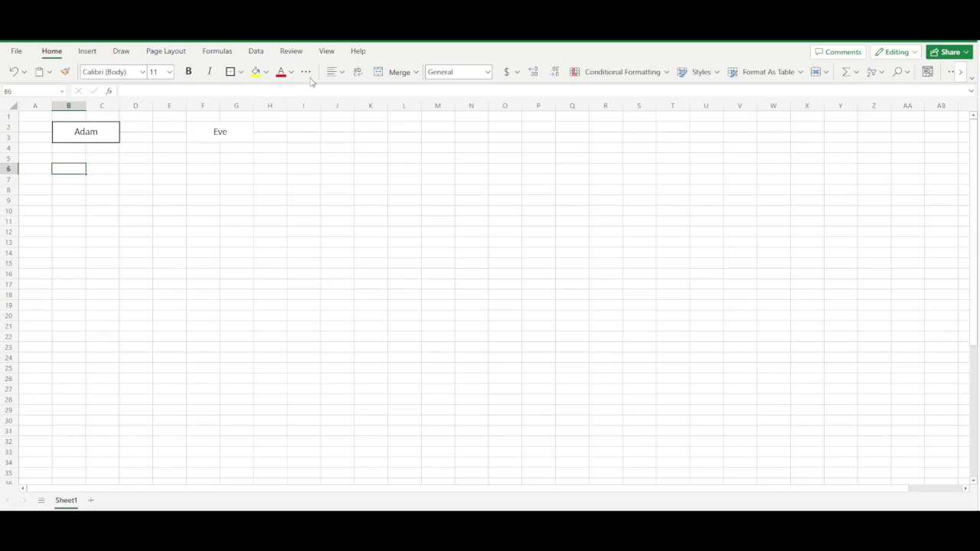
pyautogui.click(219, 132)
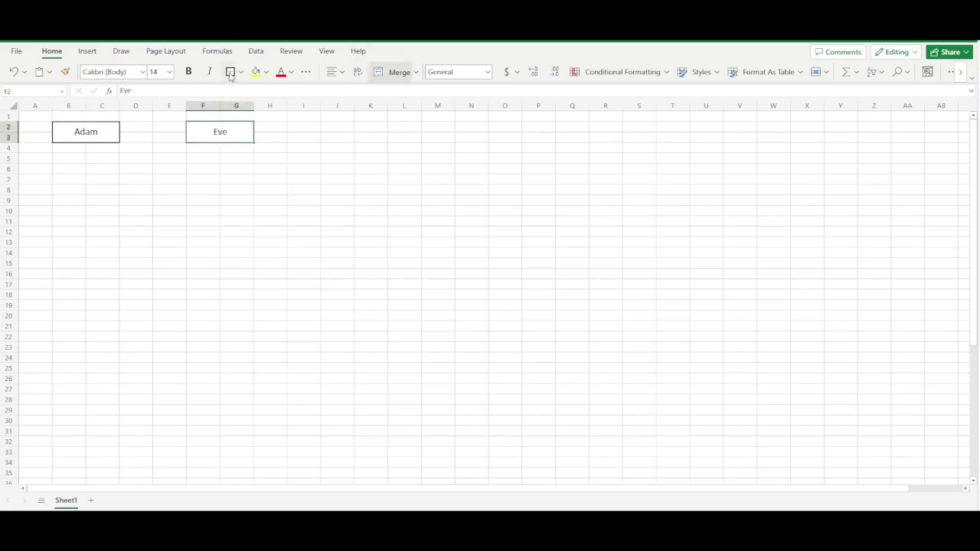
pyautogui.click(263, 180)
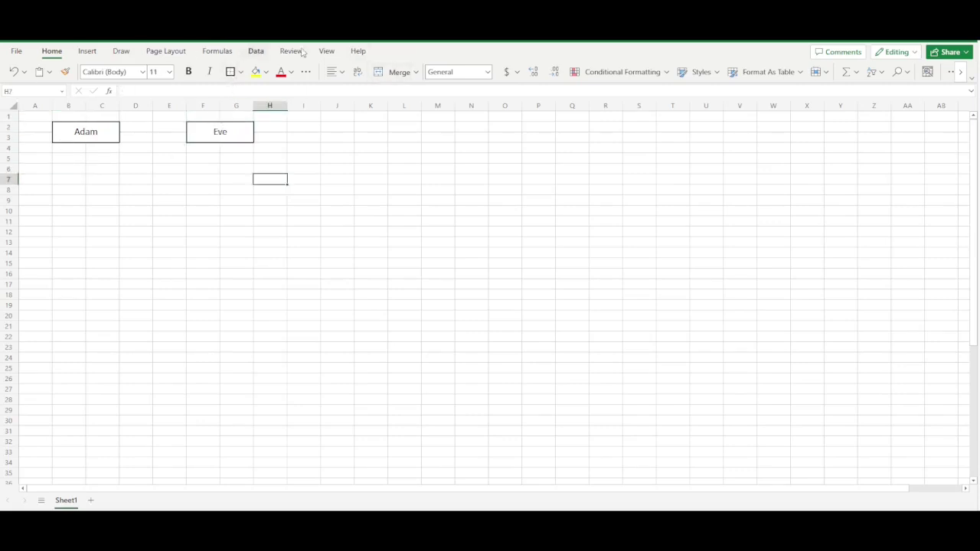
# - Hide the sheet's gridlines to preview the bordered boxes alone and turn the gridlines back on
pyautogui.click(327, 51)
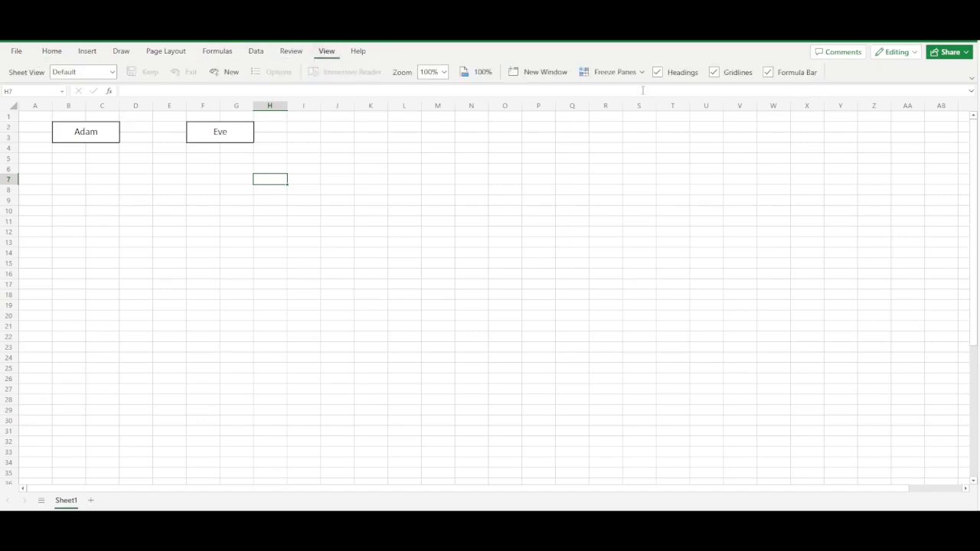
pyautogui.click(713, 73)
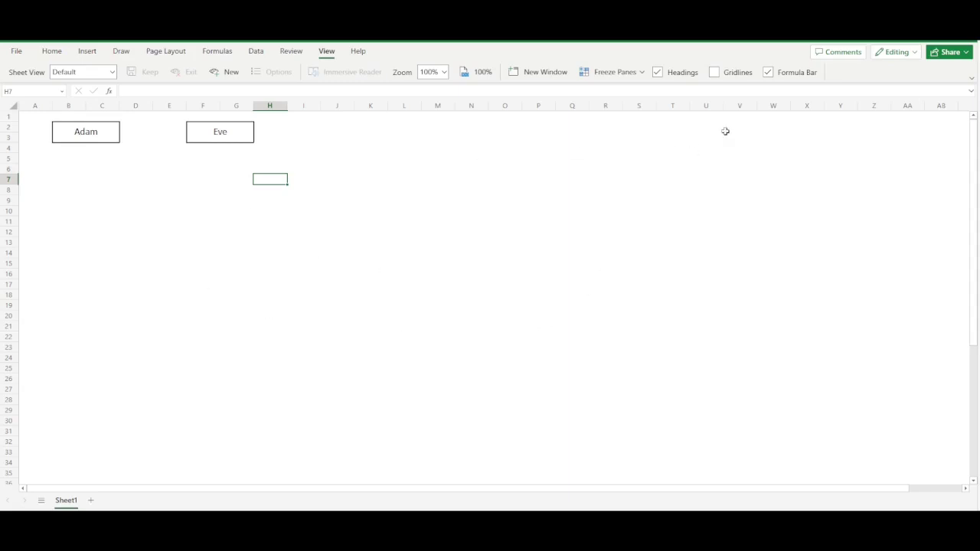
pyautogui.click(717, 73)
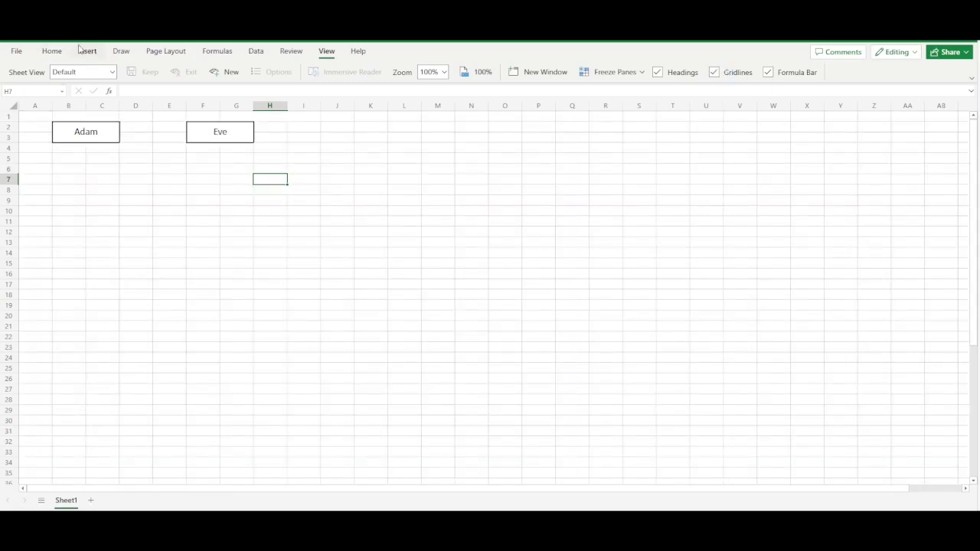
pyautogui.click(49, 52)
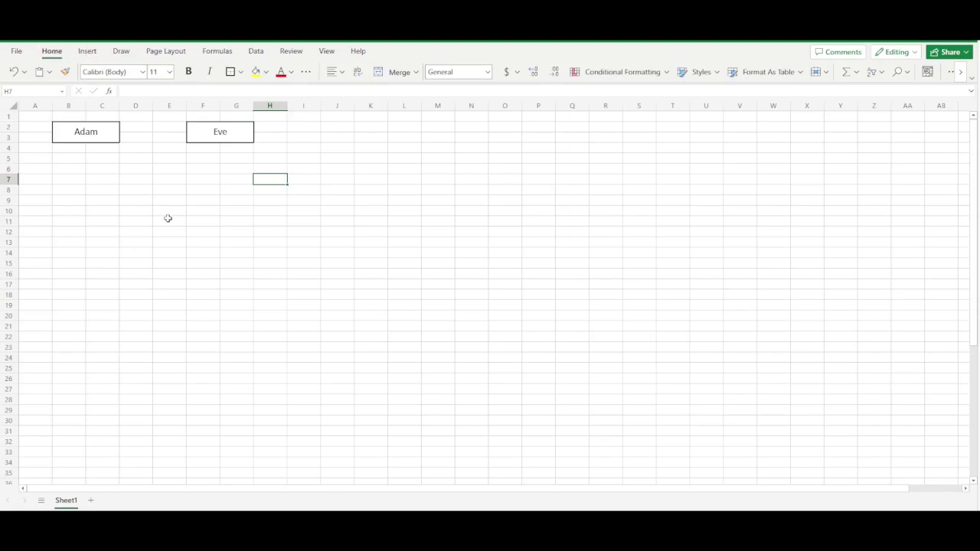
pyautogui.click(100, 134)
pyautogui.click(224, 133)
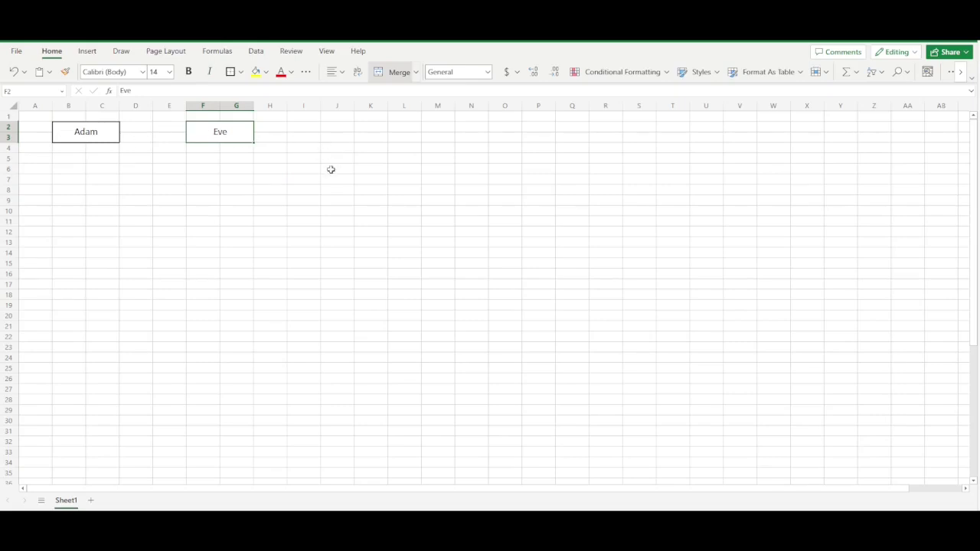
pyautogui.click(334, 179)
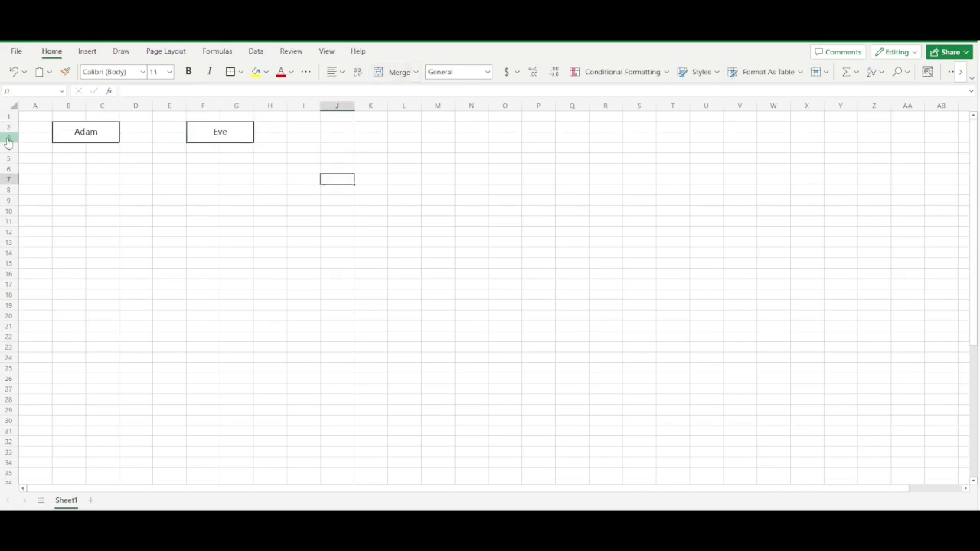
# - Add a solid top border to cells D3:E3 as the line connecting the Adam and Eve boxes
pyautogui.click(129, 137)
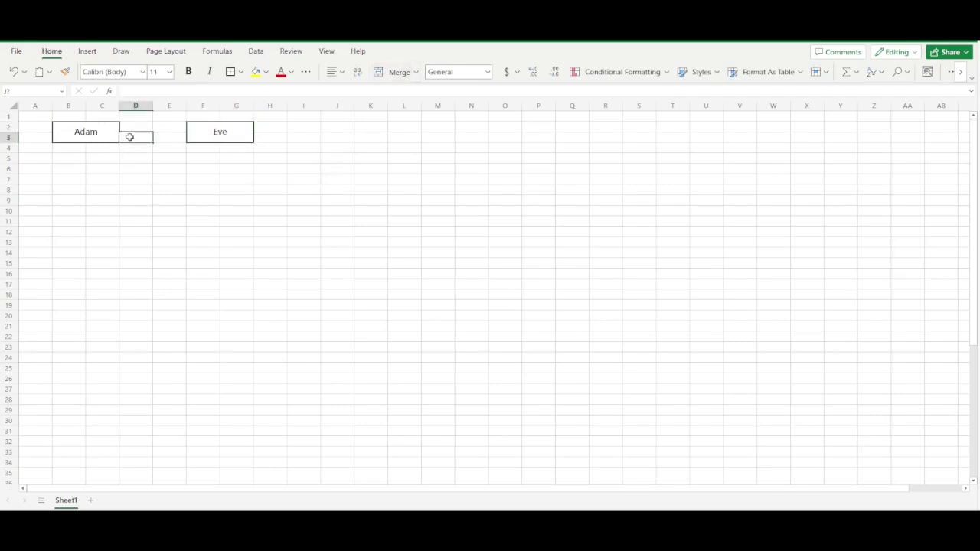
pyautogui.keyDown('shift'); pyautogui.click(174, 141); pyautogui.keyUp('shift')
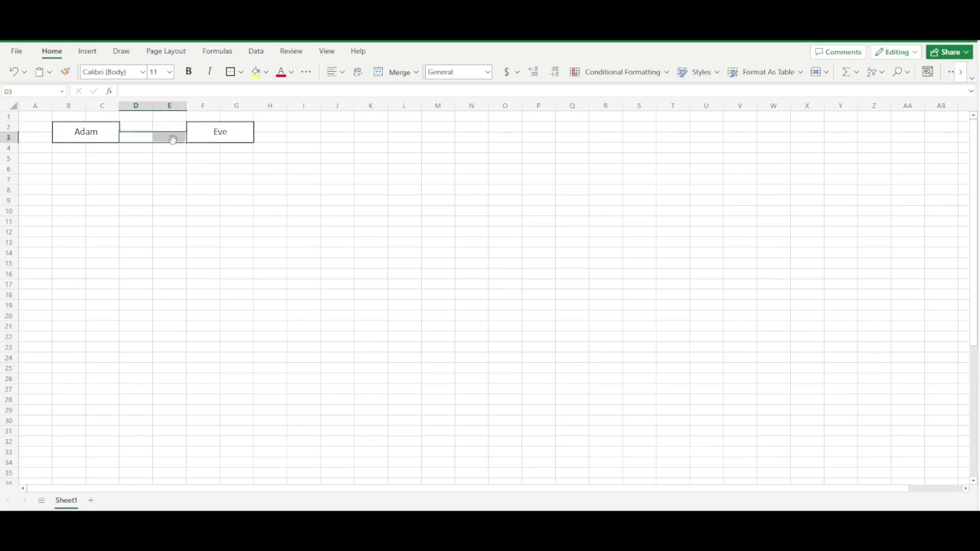
pyautogui.click(148, 176)
pyautogui.moveTo(142, 129)
pyautogui.mouseDown()
pyautogui.moveTo(182, 122)
pyautogui.moveTo(136, 136)
pyautogui.moveTo(162, 139)
pyautogui.mouseUp()
pyautogui.click(144, 127)
pyautogui.click(241, 72)
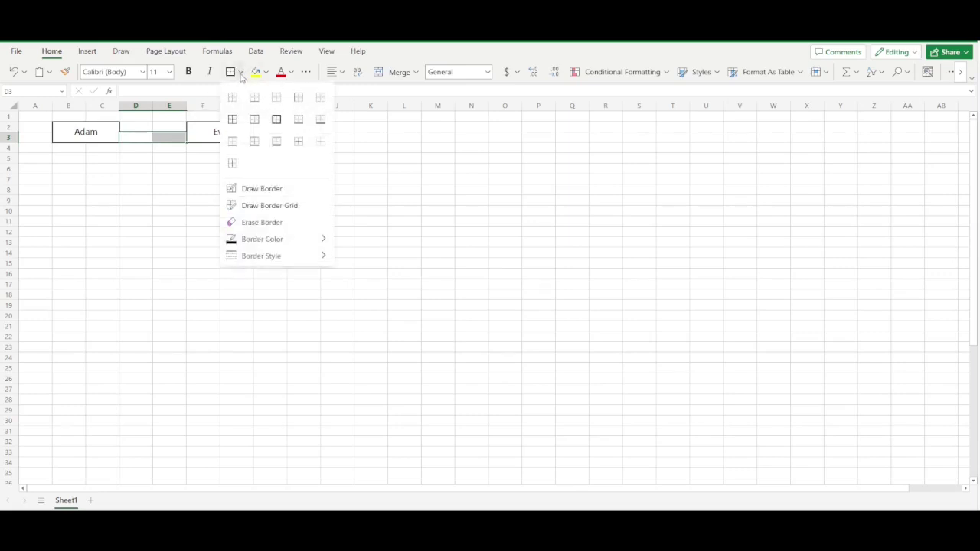
pyautogui.click(276, 98)
pyautogui.click(209, 190)
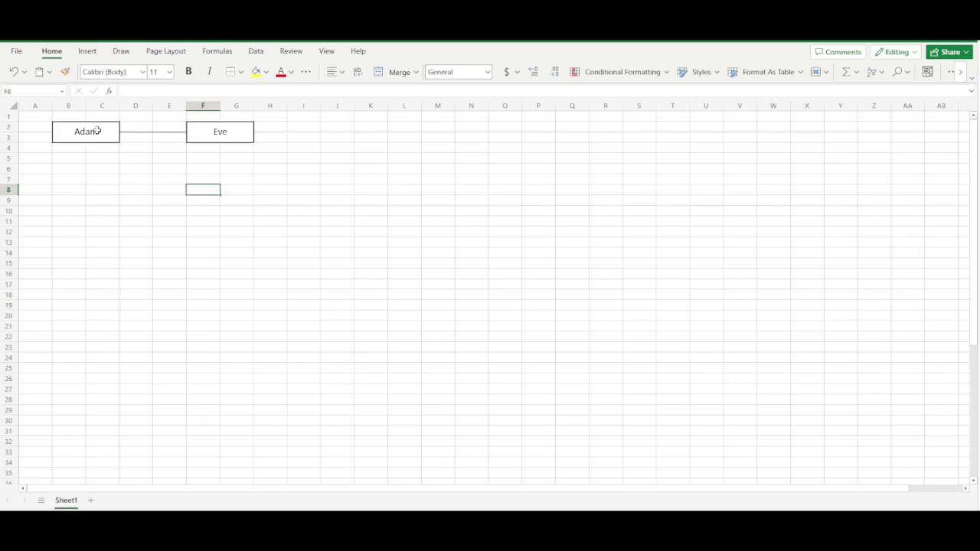
pyautogui.click(301, 159)
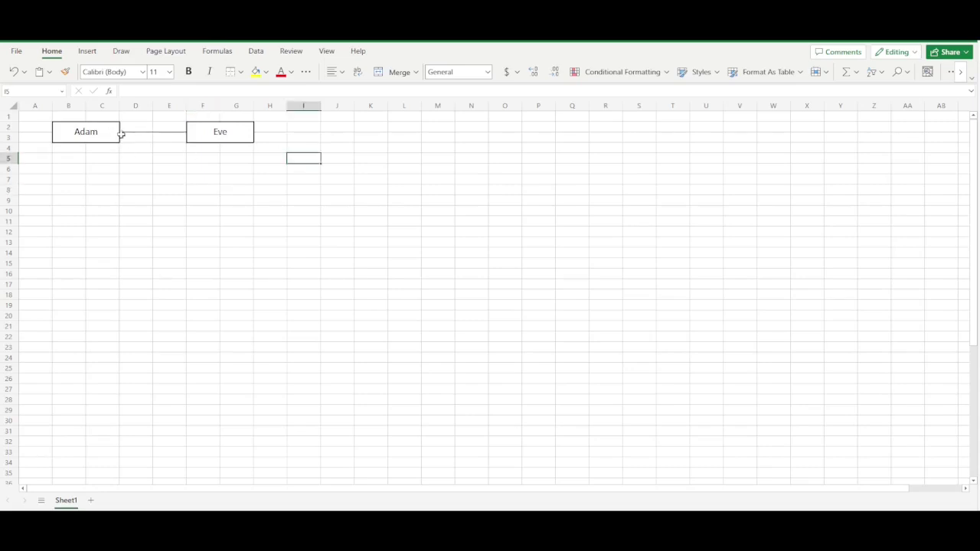
pyautogui.click(162, 136)
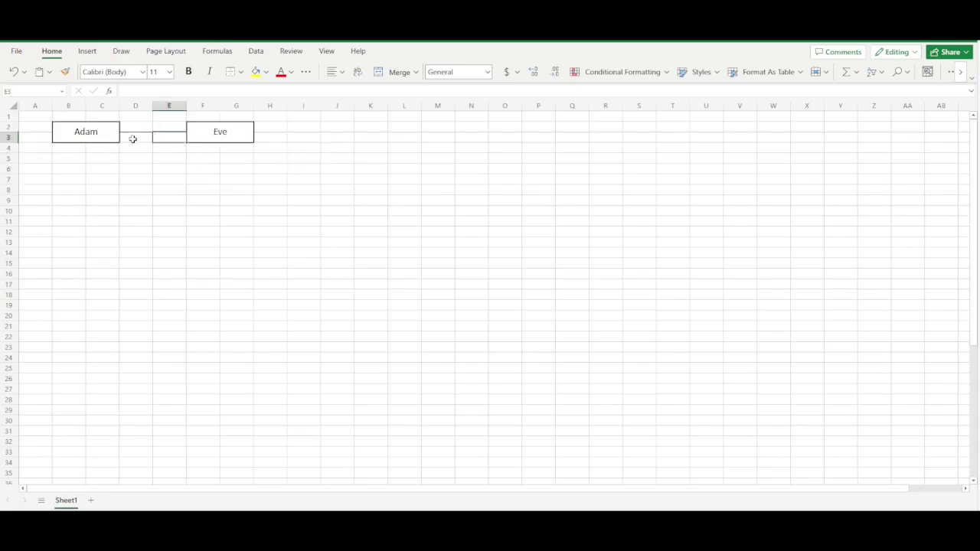
pyautogui.click(131, 137)
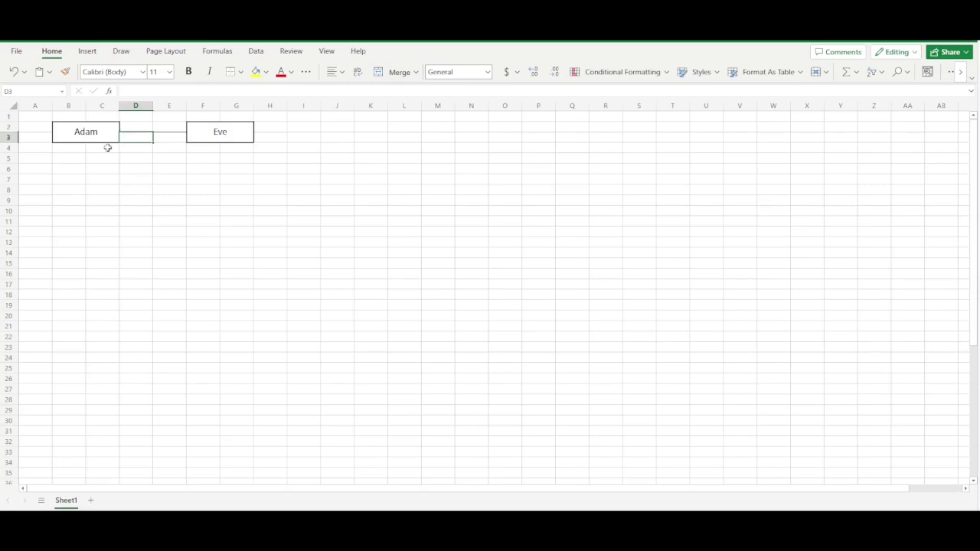
pyautogui.click(413, 266)
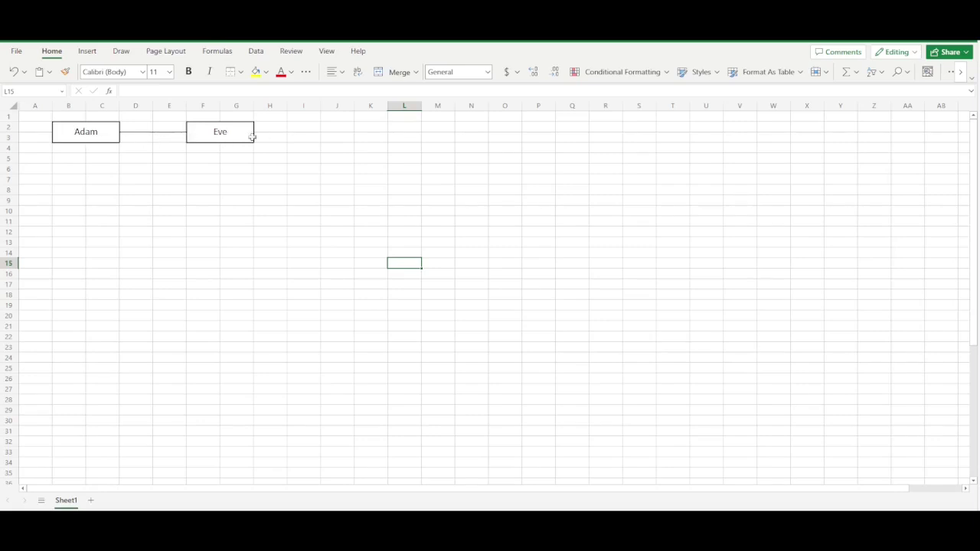
pyautogui.click(122, 140)
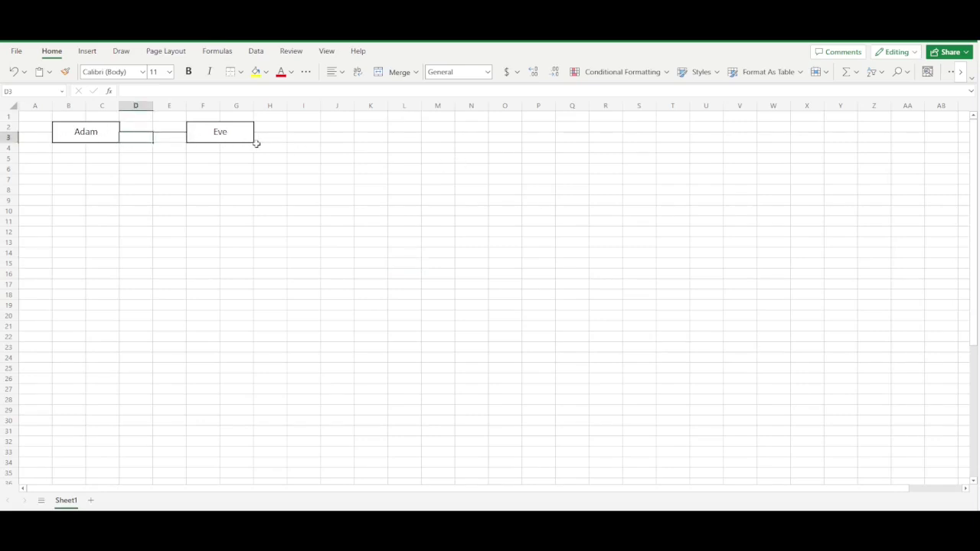
pyautogui.click(161, 148)
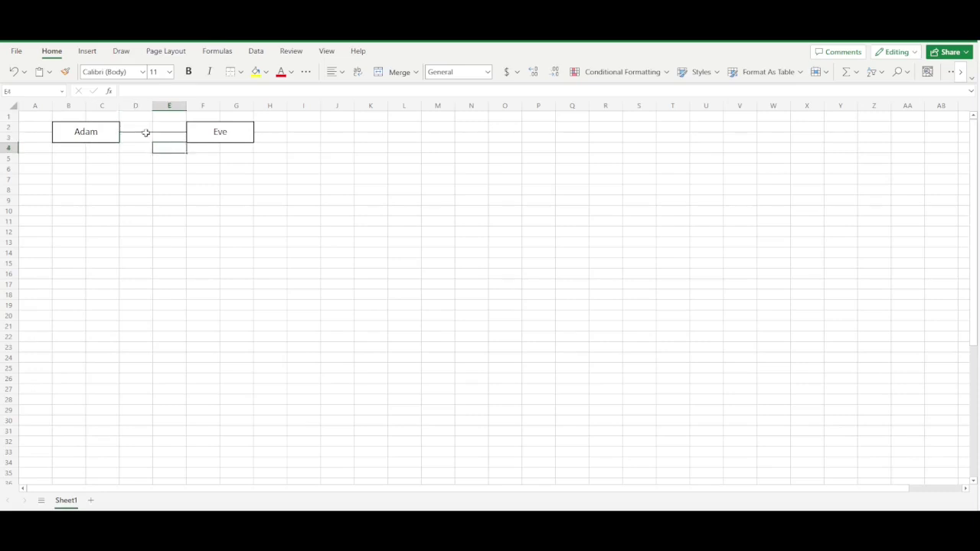
pyautogui.click(149, 202)
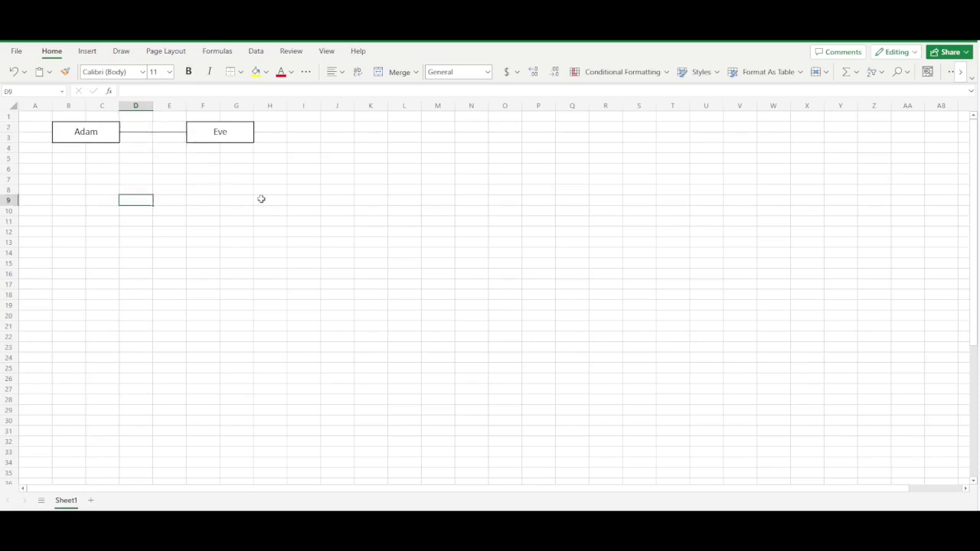
pyautogui.click(335, 197)
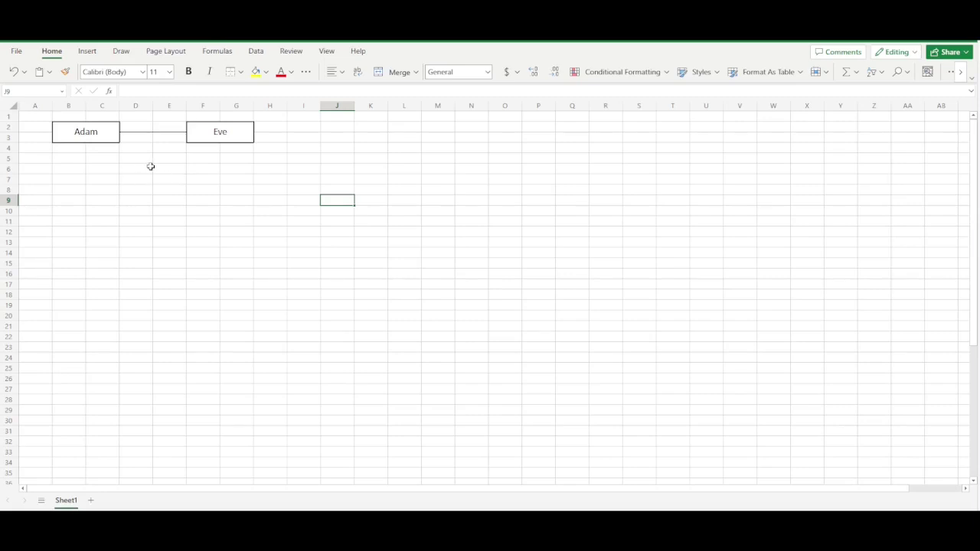
pyautogui.click(344, 168)
pyautogui.click(386, 169)
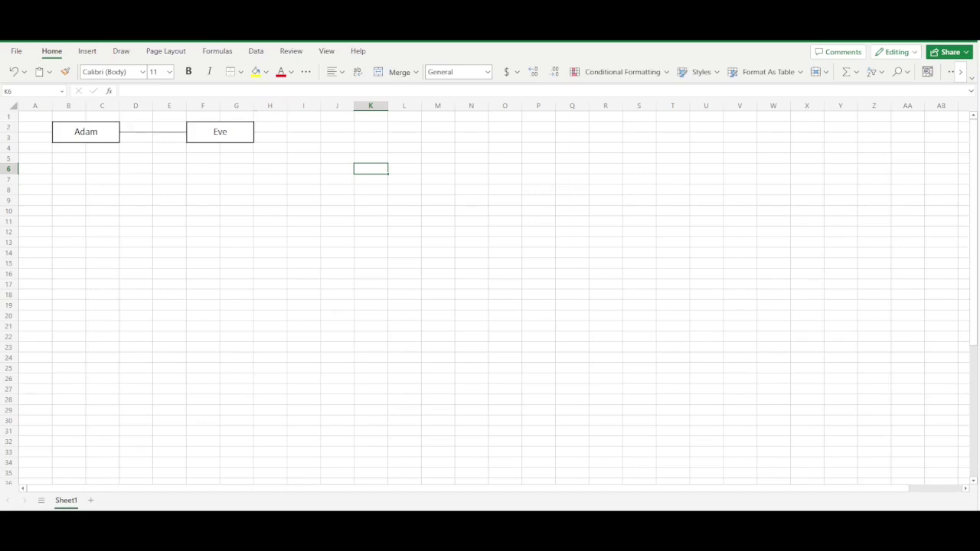
# - Choose a dashed border style and apply it as the top border of D3:E3, connecting Adam and Eve
pyautogui.moveTo(134, 136); pyautogui.dragTo(167, 138)
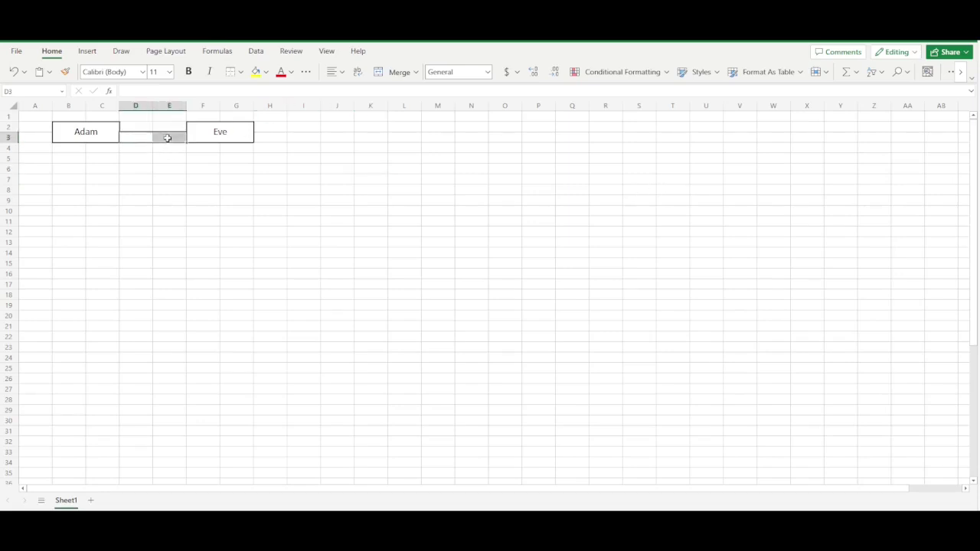
pyautogui.click(240, 71)
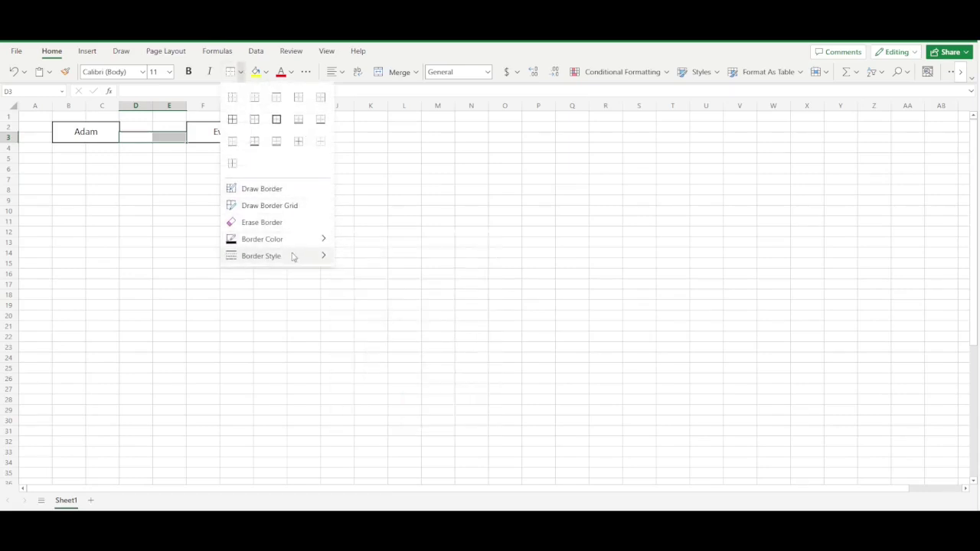
pyautogui.moveTo(292, 257)
pyautogui.click(387, 278)
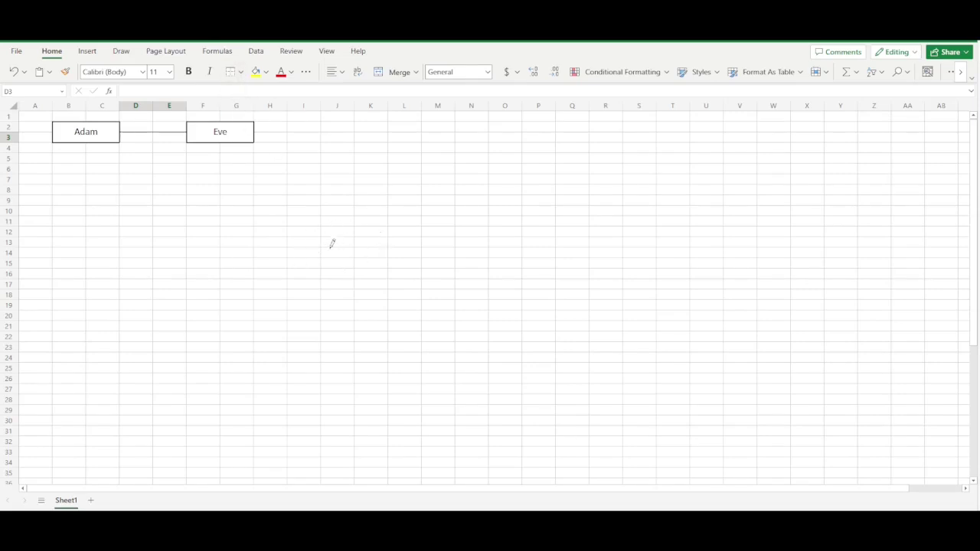
pyautogui.click(241, 72)
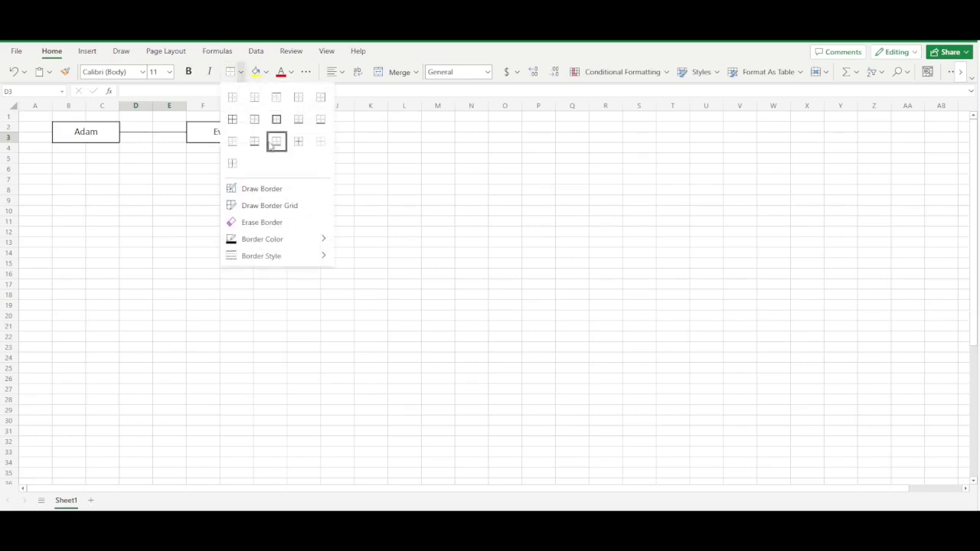
pyautogui.click(277, 96)
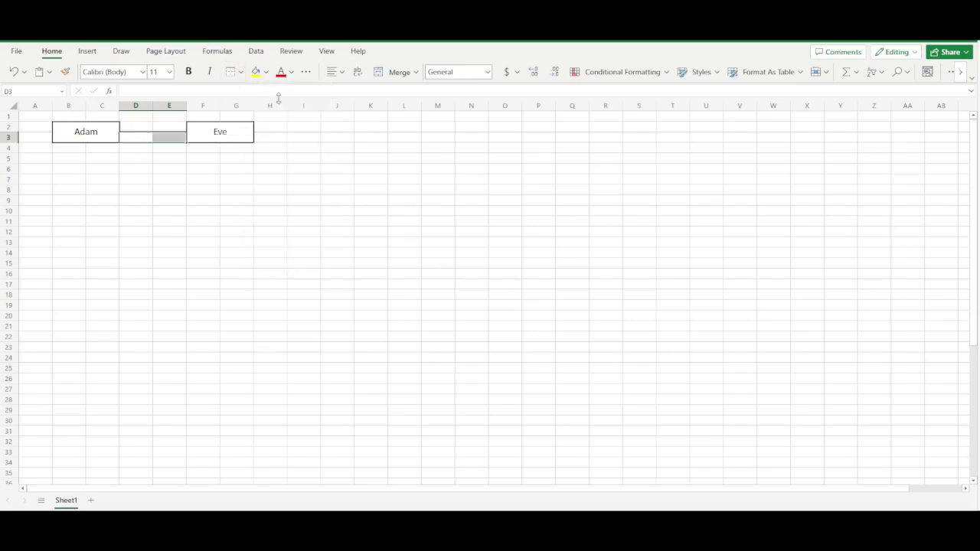
pyautogui.click(279, 214)
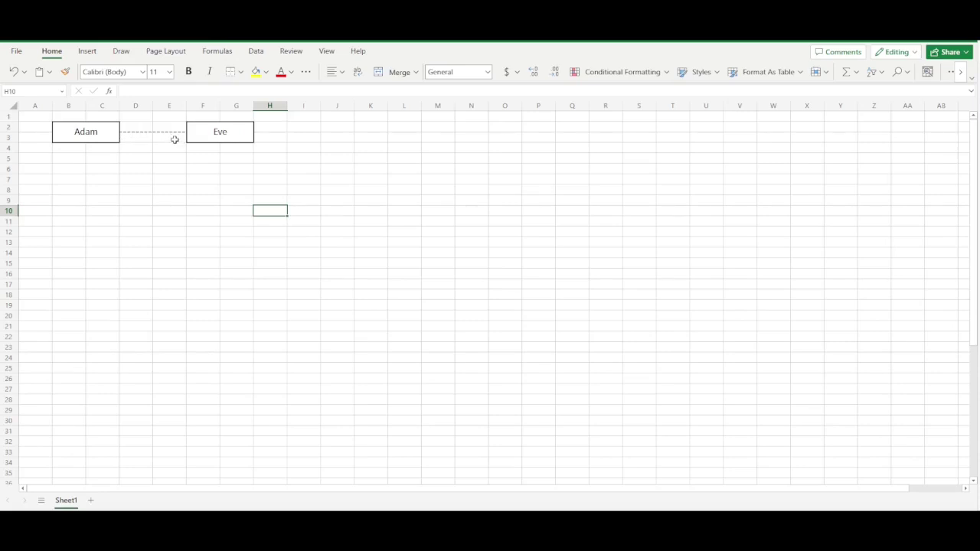
pyautogui.click(78, 125)
pyautogui.click(215, 131)
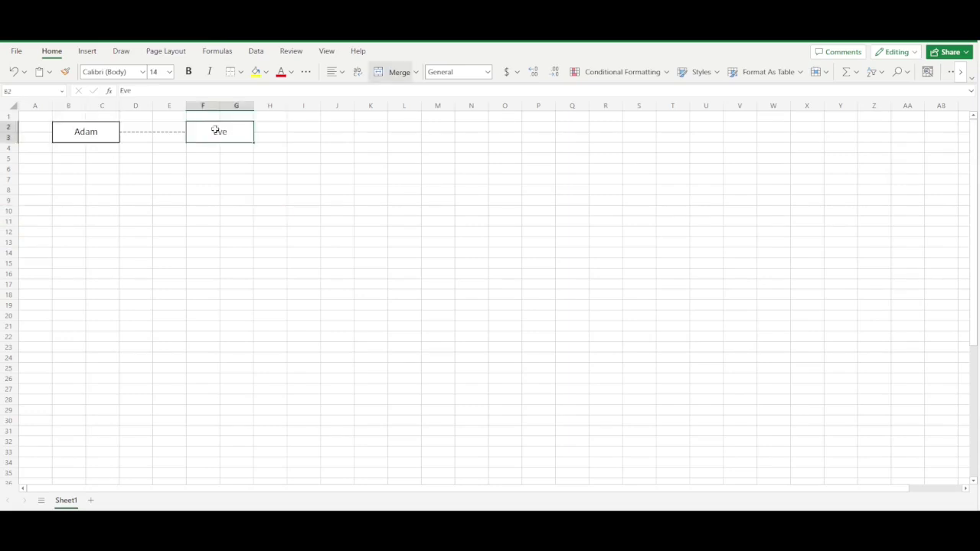
pyautogui.click(94, 134)
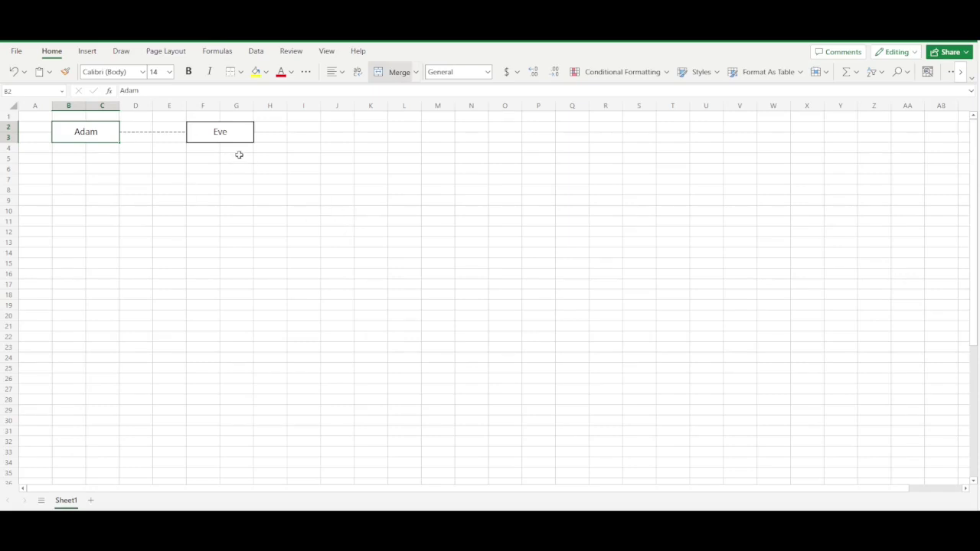
pyautogui.click(112, 147)
pyautogui.click(111, 168)
pyautogui.click(110, 148)
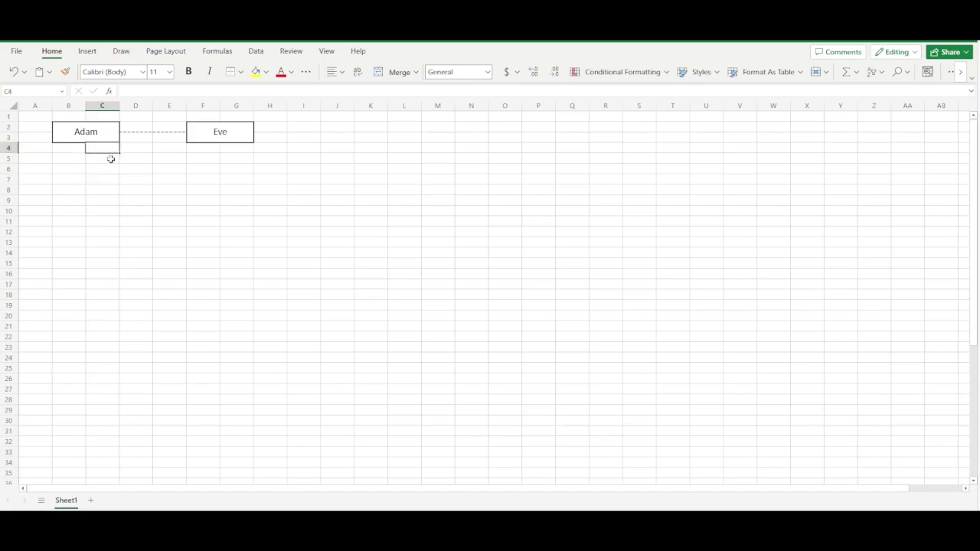
pyautogui.click(109, 158)
pyautogui.click(102, 130)
pyautogui.click(100, 157)
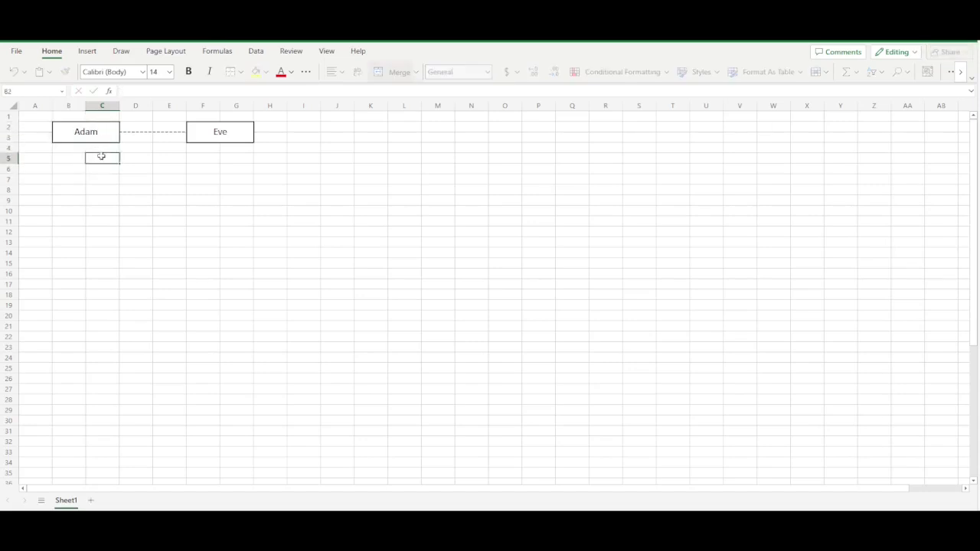
pyautogui.click(111, 148)
pyautogui.click(105, 159)
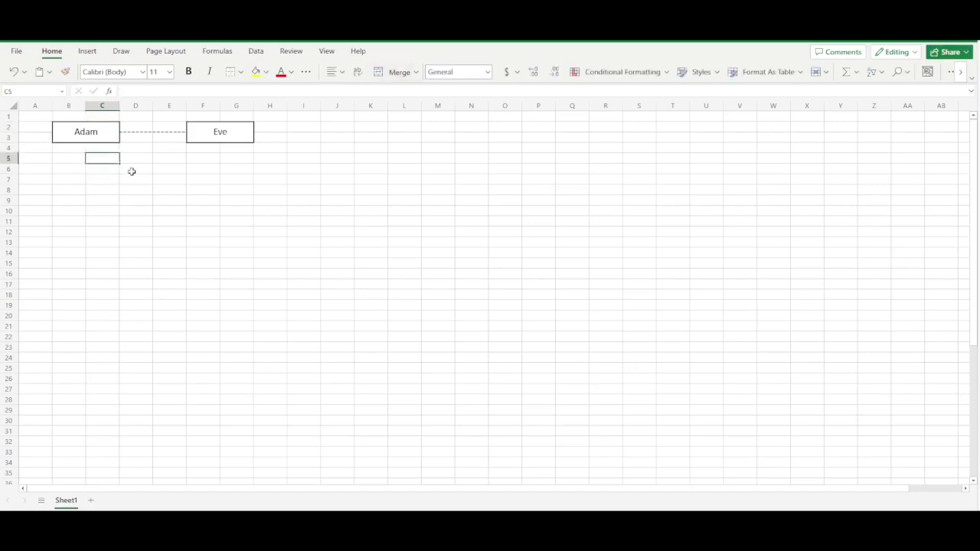
pyautogui.click(131, 170)
pyautogui.click(170, 167)
pyautogui.click(134, 170)
pyautogui.click(68, 170)
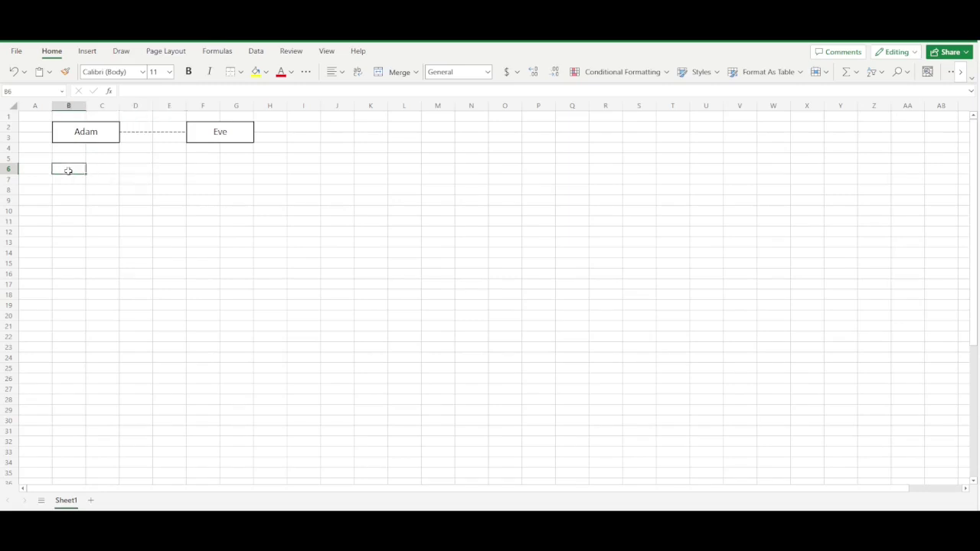
pyautogui.click(128, 168)
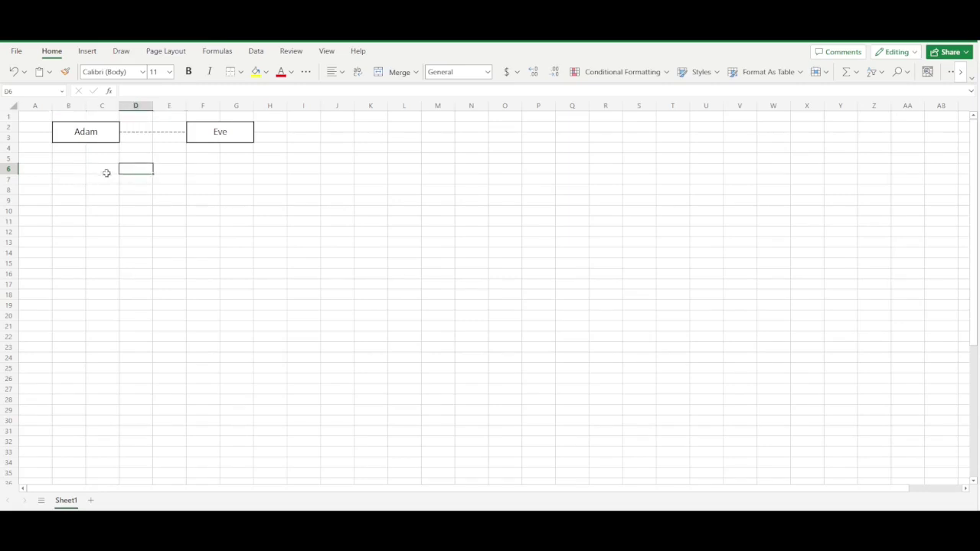
pyautogui.click(198, 170)
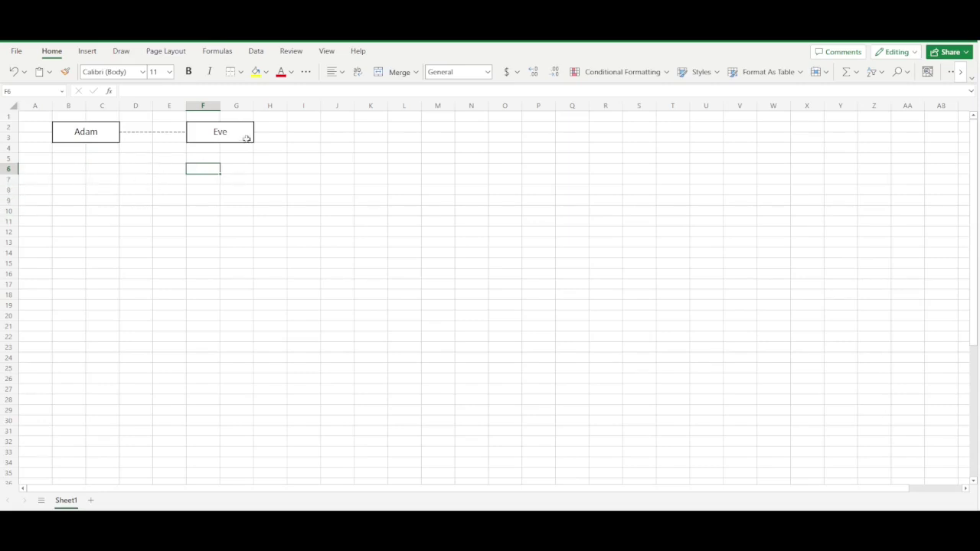
pyautogui.click(69, 169)
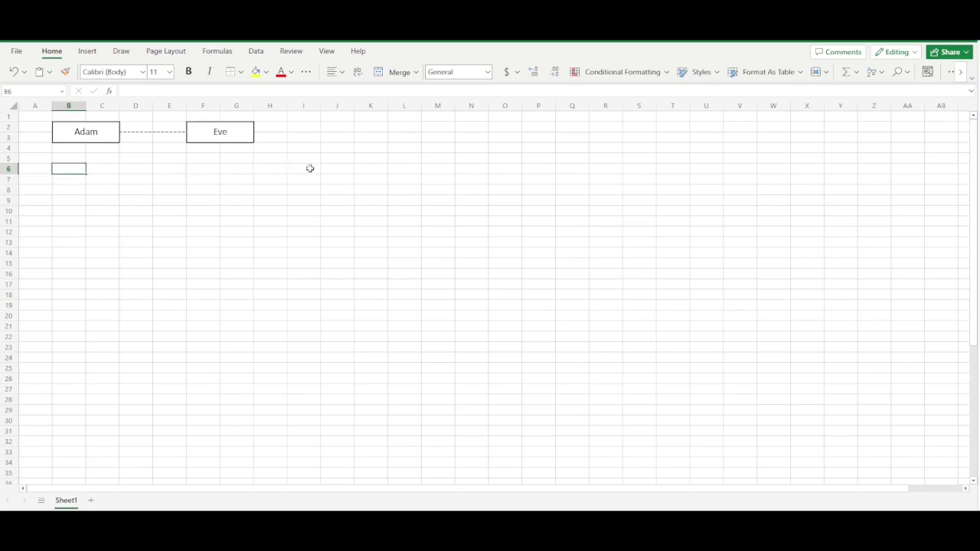
pyautogui.click(149, 169)
pyautogui.click(179, 180)
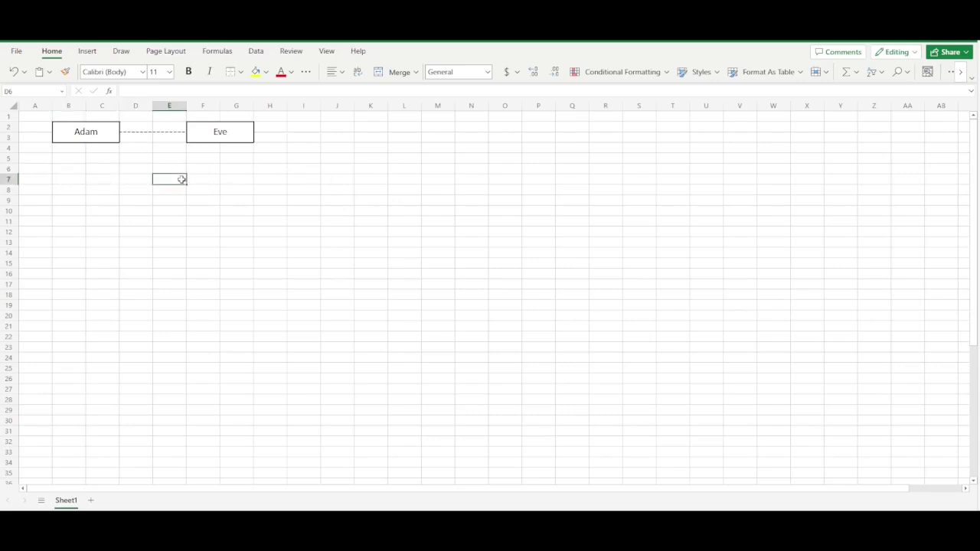
# - Enter Steve in cell D6 and merge D6:E7 into one centred box below the Adam and Eve connector
pyautogui.click(132, 172)
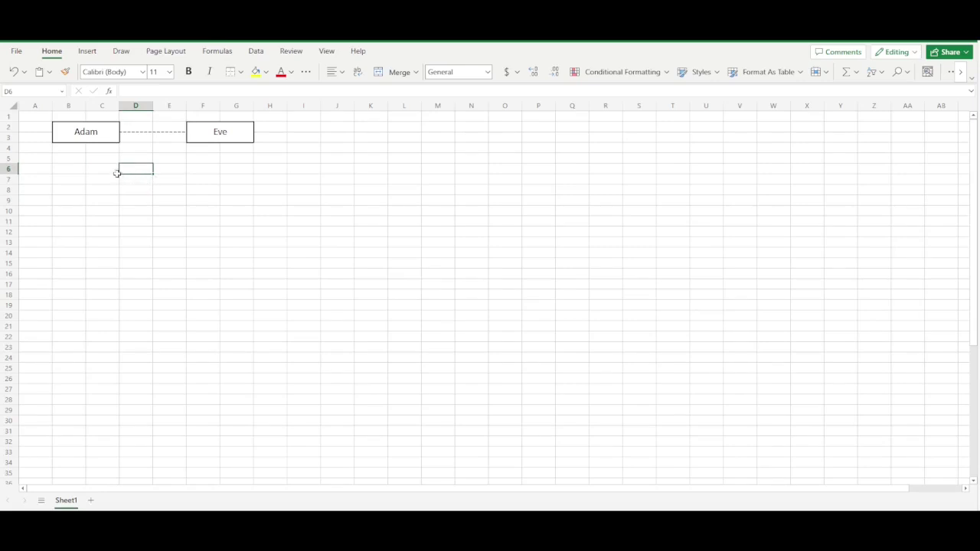
pyautogui.doubleClick(133, 167)
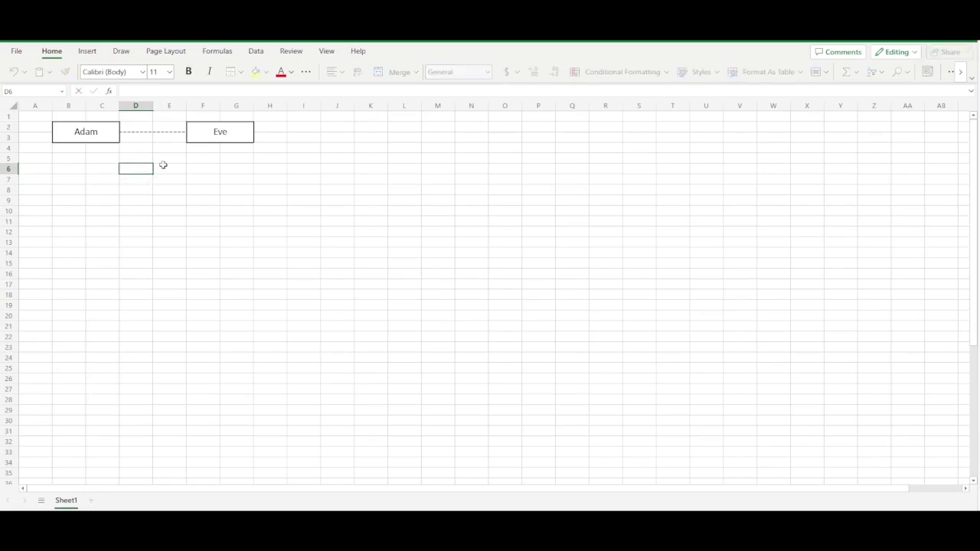
pyautogui.write('Steve')
pyautogui.click(290, 249)
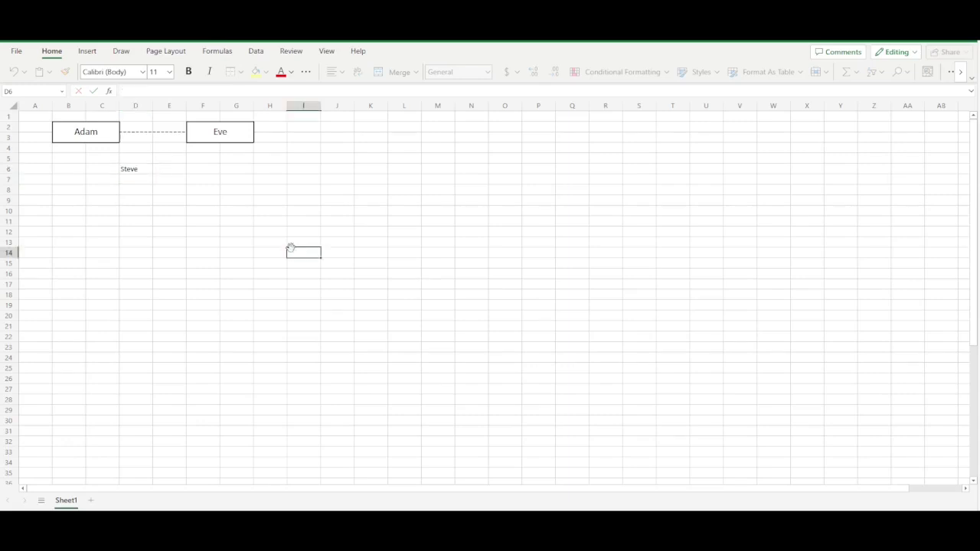
pyautogui.click(129, 170)
pyautogui.keyDown('shift'); pyautogui.click(167, 184); pyautogui.keyUp('shift')
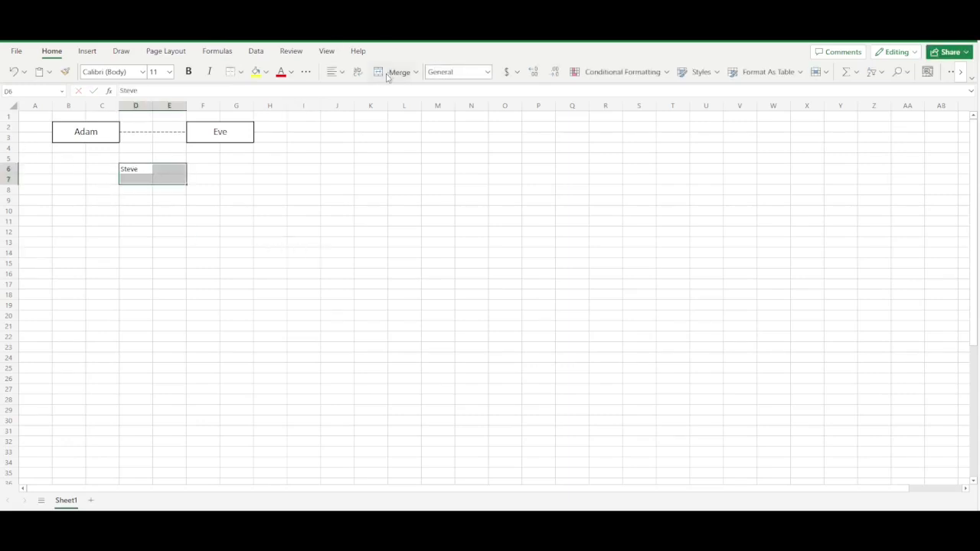
pyautogui.click(392, 72)
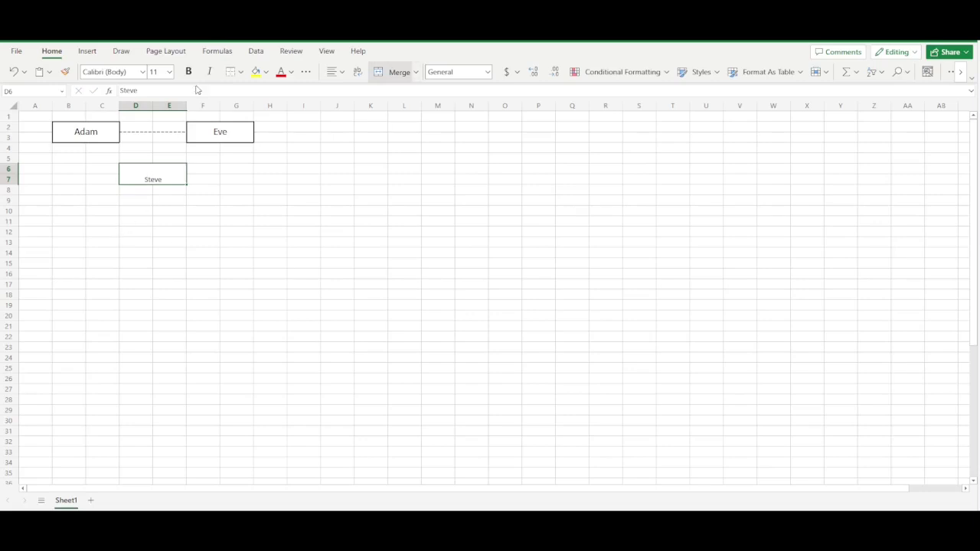
# - Middle-align the text in the merged Steve box and set its font size to 14
pyautogui.click(335, 72)
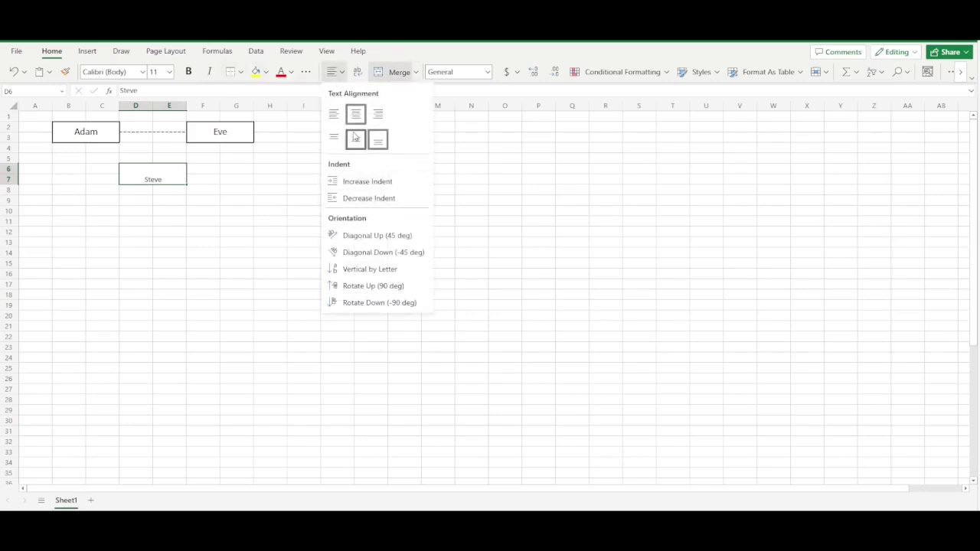
pyautogui.click(355, 139)
pyautogui.click(169, 72)
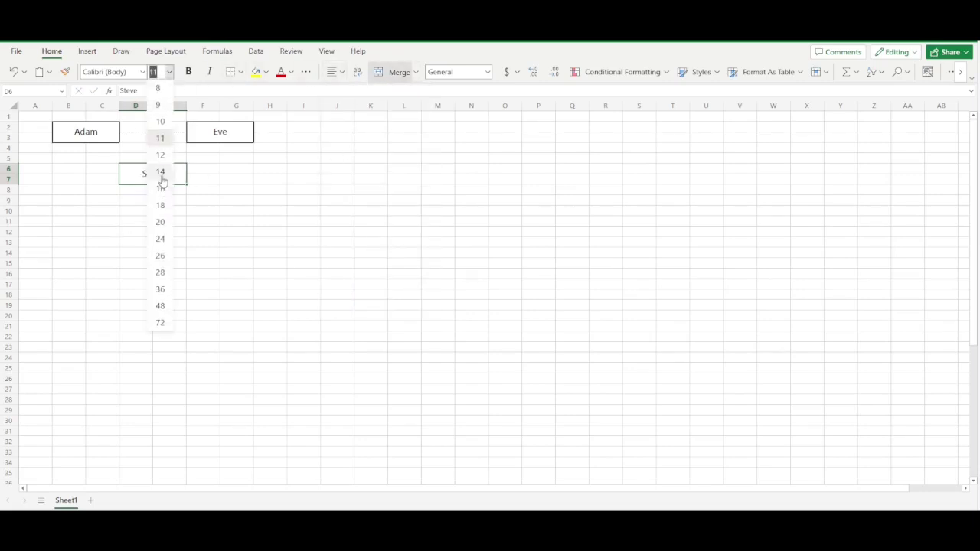
pyautogui.click(160, 168)
pyautogui.click(237, 210)
# - Apply a thick outside border to the merged Steve box
pyautogui.click(182, 175)
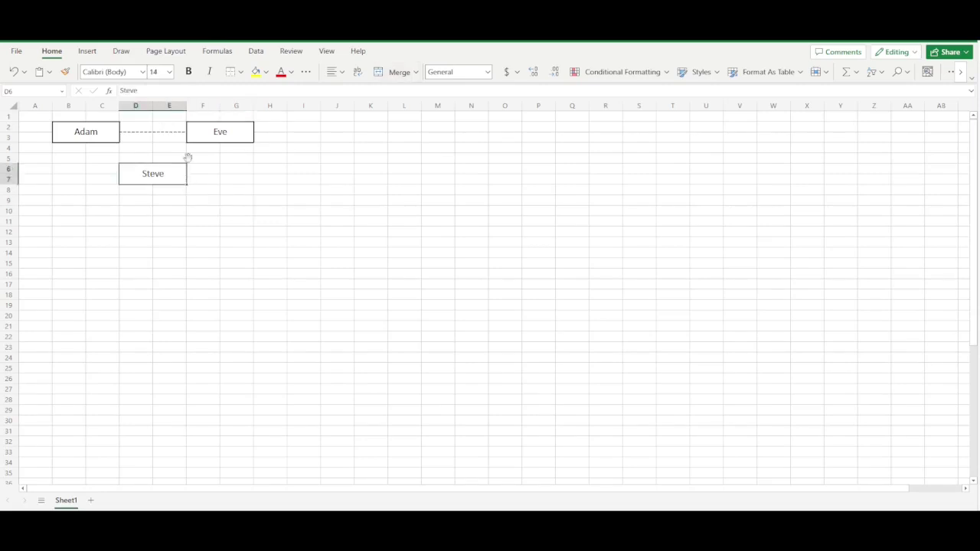
pyautogui.click(242, 72)
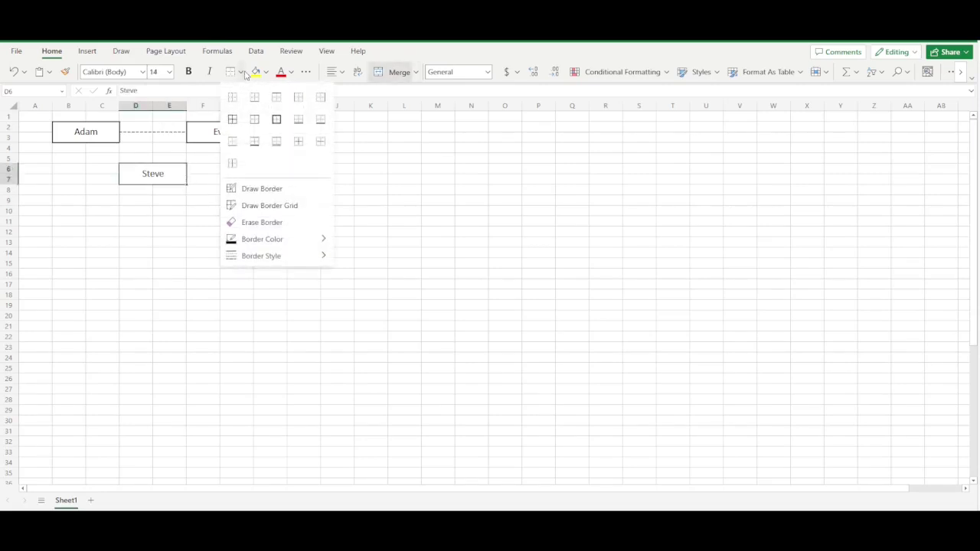
pyautogui.click(276, 119)
pyautogui.click(233, 283)
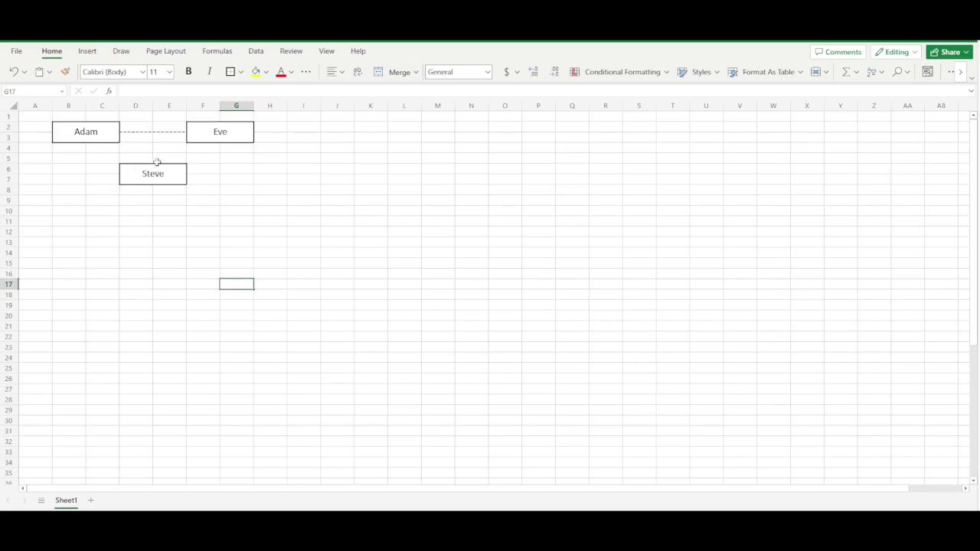
# - Add a dashed left border to cells E3:E5, linking the Adam and Eve connector down to the Steve box
pyautogui.click(159, 136)
pyautogui.click(129, 134)
pyautogui.click(165, 136)
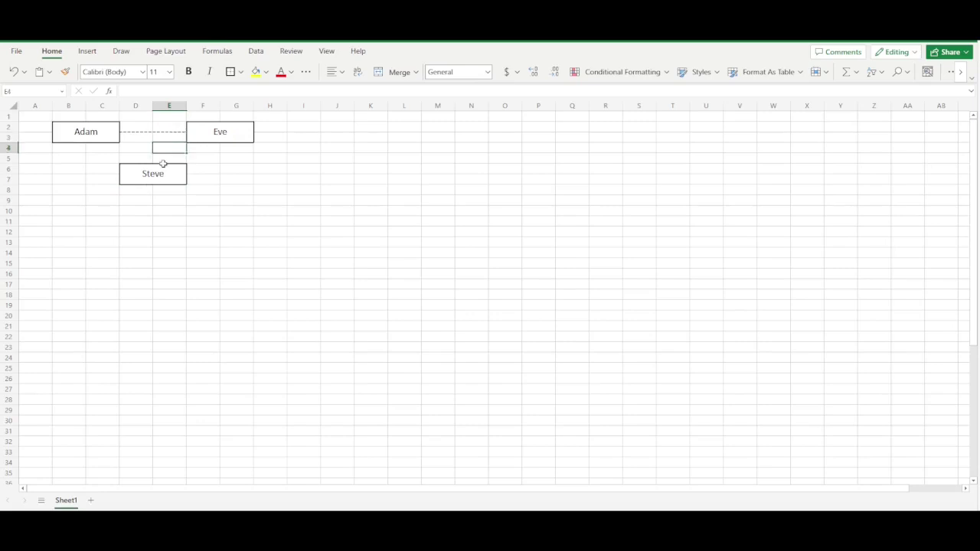
pyautogui.click(169, 138)
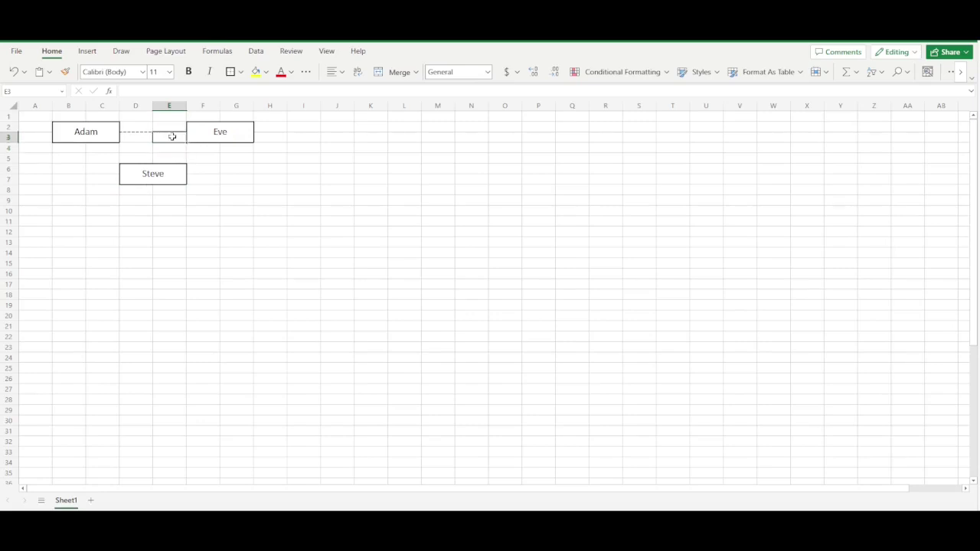
pyautogui.keyDown('shift'); pyautogui.click(173, 158); pyautogui.keyUp('shift')
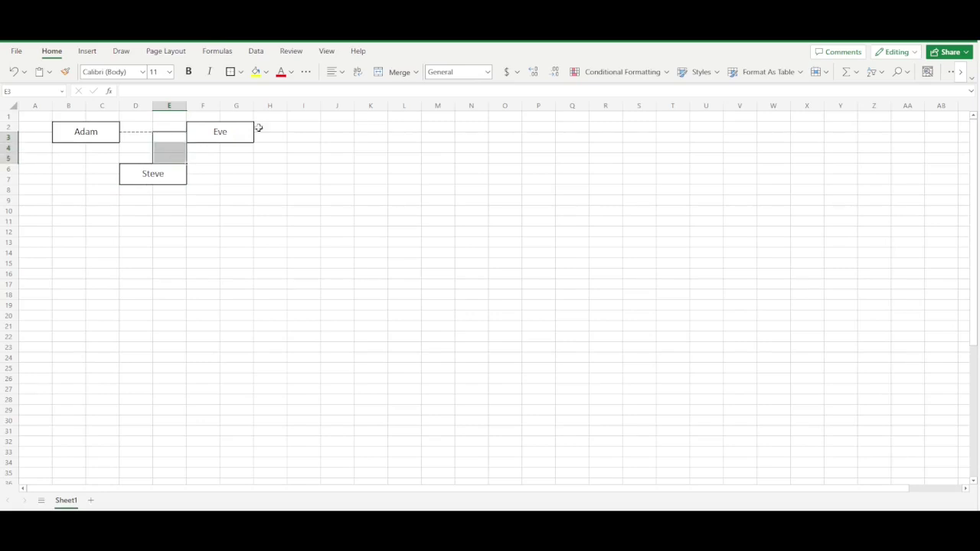
pyautogui.click(240, 72)
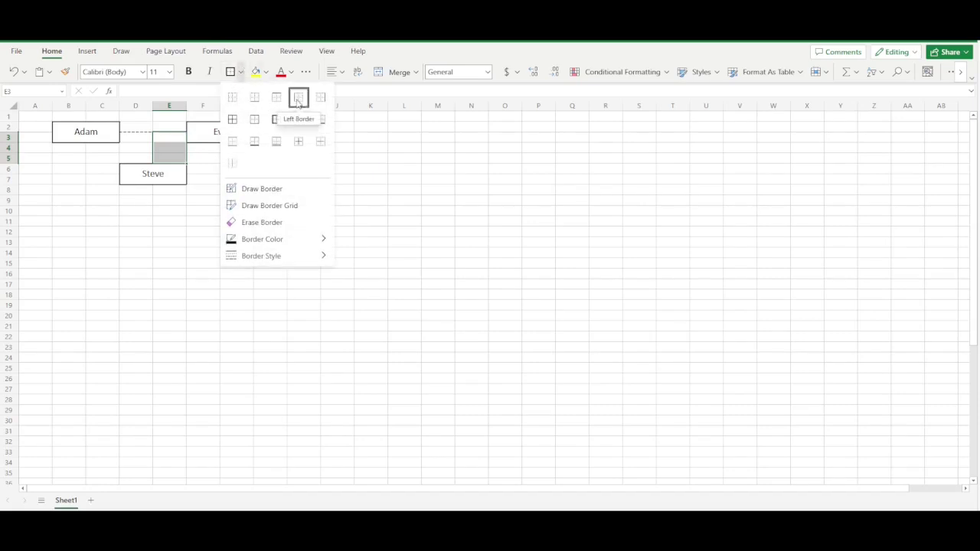
pyautogui.click(297, 100)
pyautogui.click(203, 271)
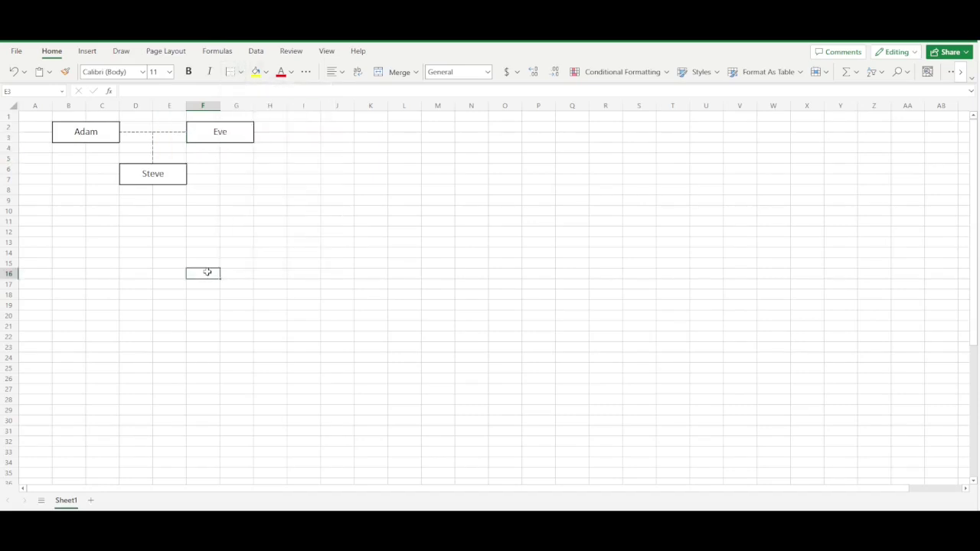
# - Add a dashed right border to cells D3:D5 along the same vertical connector above the Steve box
pyautogui.click(132, 137)
pyautogui.moveTo(121, 174); pyautogui.dragTo(132, 158)
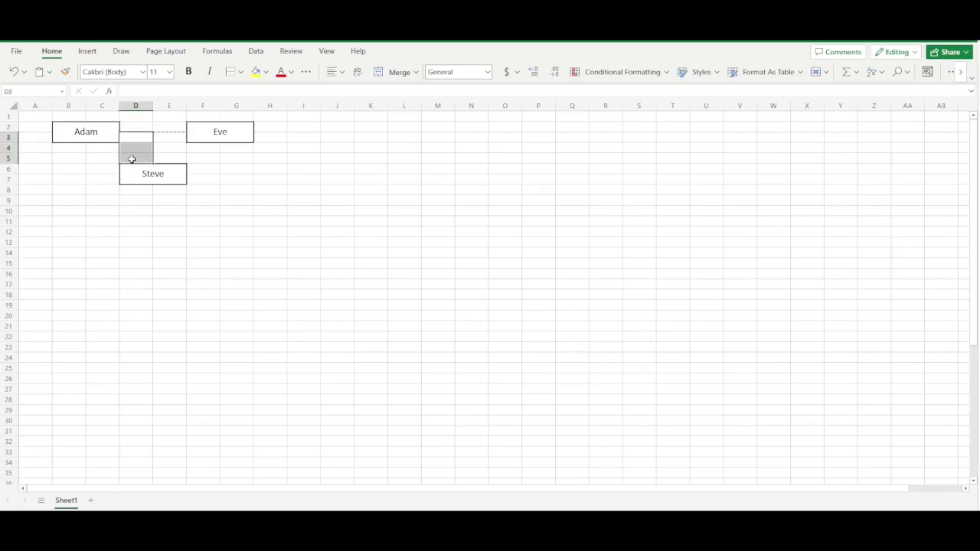
pyautogui.click(241, 72)
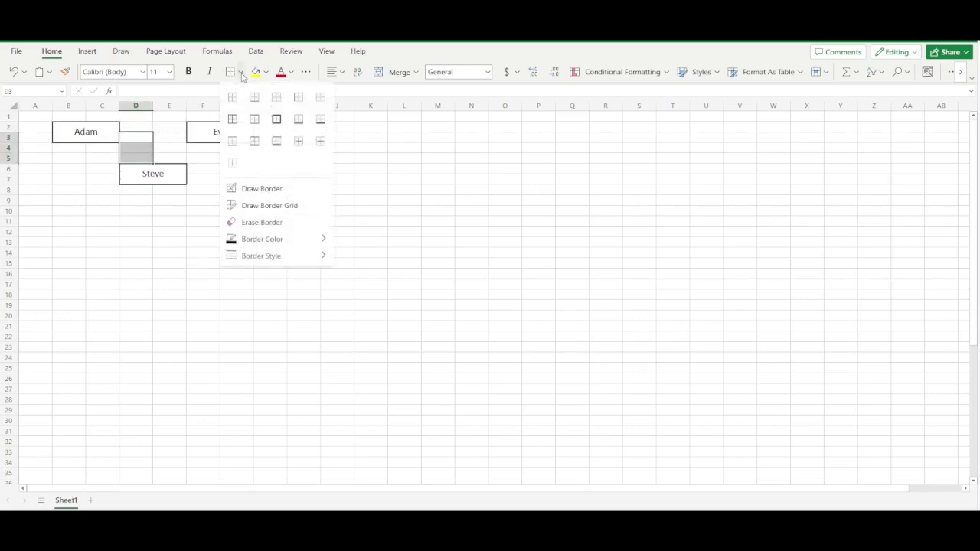
pyautogui.click(322, 99)
pyautogui.click(120, 225)
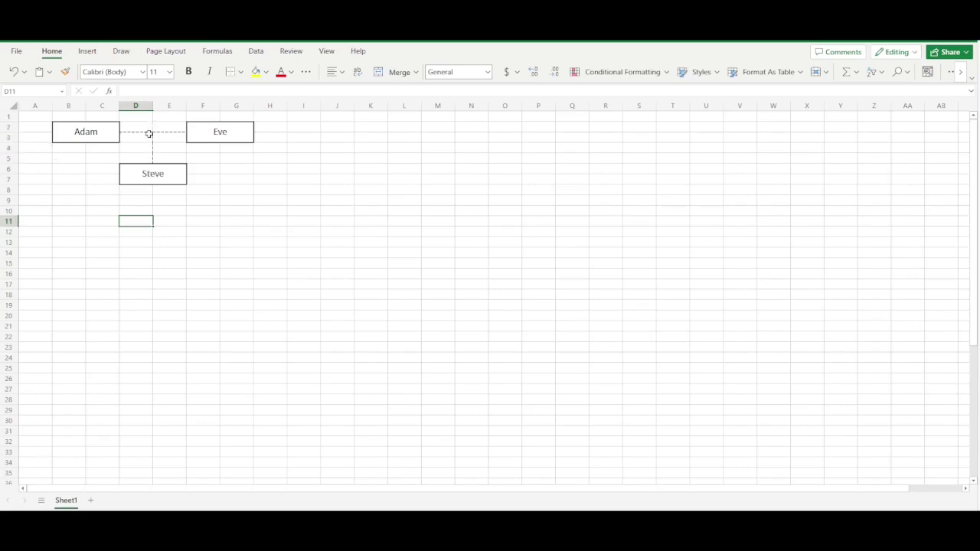
pyautogui.click(153, 176)
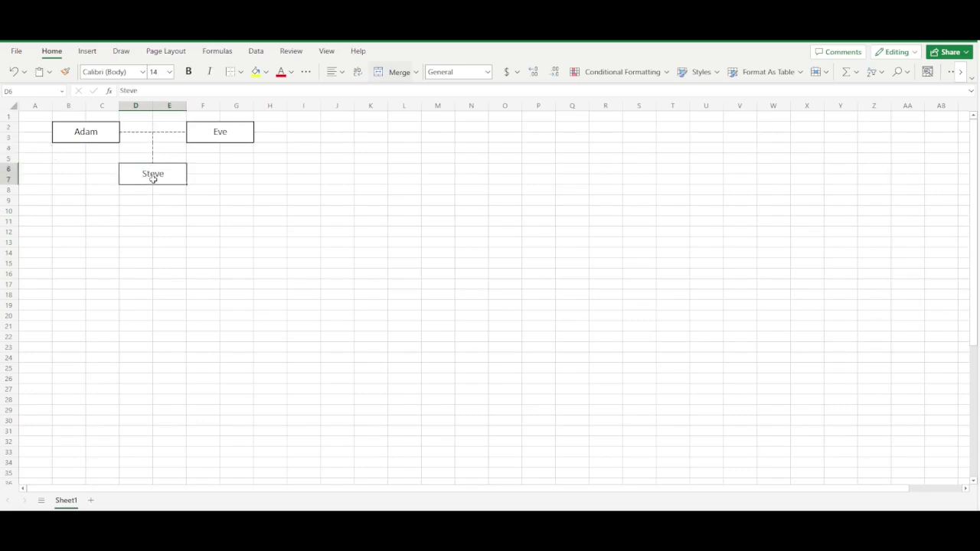
pyautogui.click(217, 135)
pyautogui.click(72, 132)
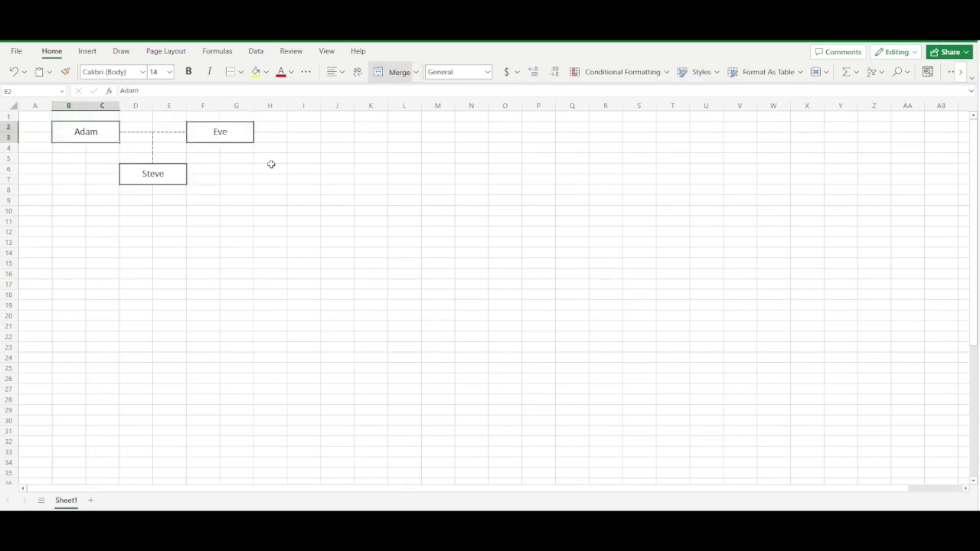
pyautogui.click(271, 164)
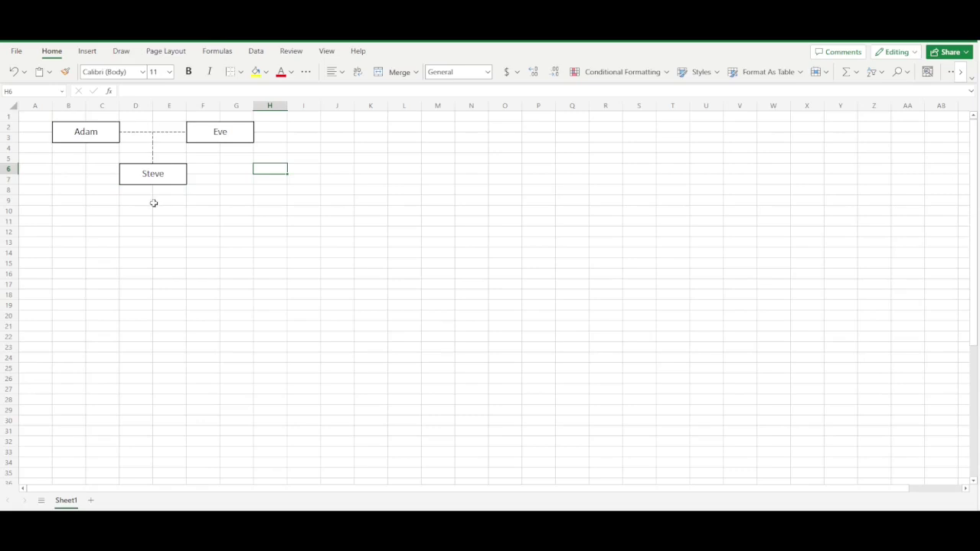
# - Apply a solid thin left border to cells E3:E5, making the vertical connector above the Steve box a solid line
pyautogui.click(163, 156)
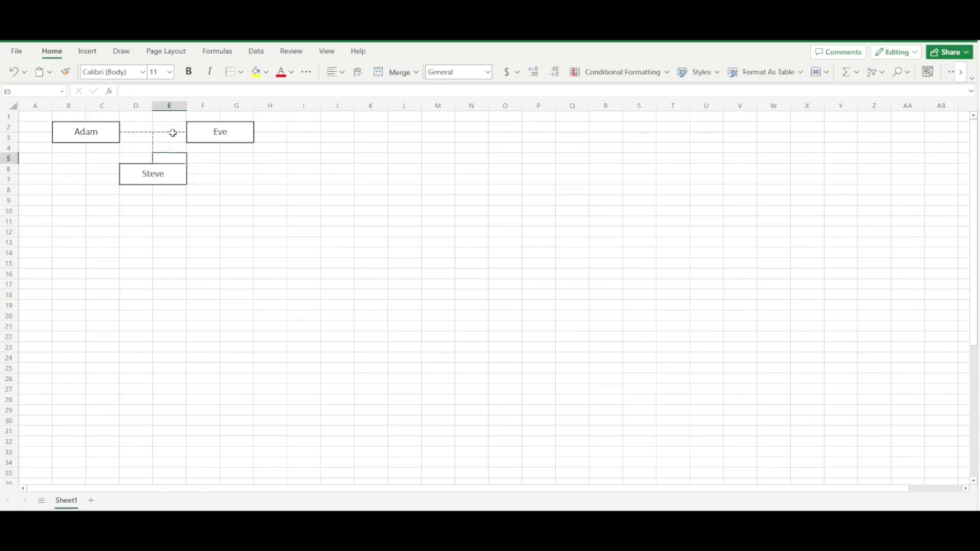
pyautogui.keyDown('shift'); pyautogui.click(165, 139); pyautogui.keyUp('shift')
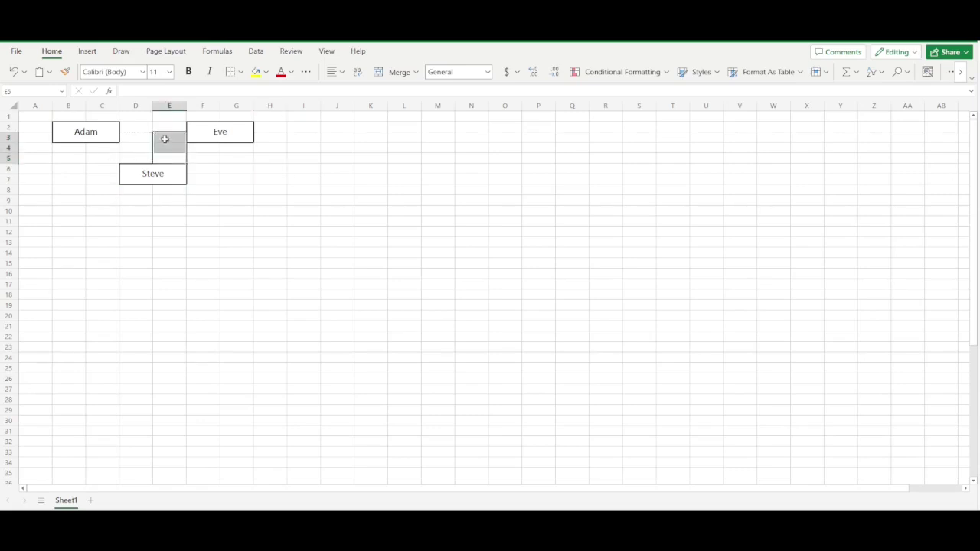
pyautogui.click(239, 72)
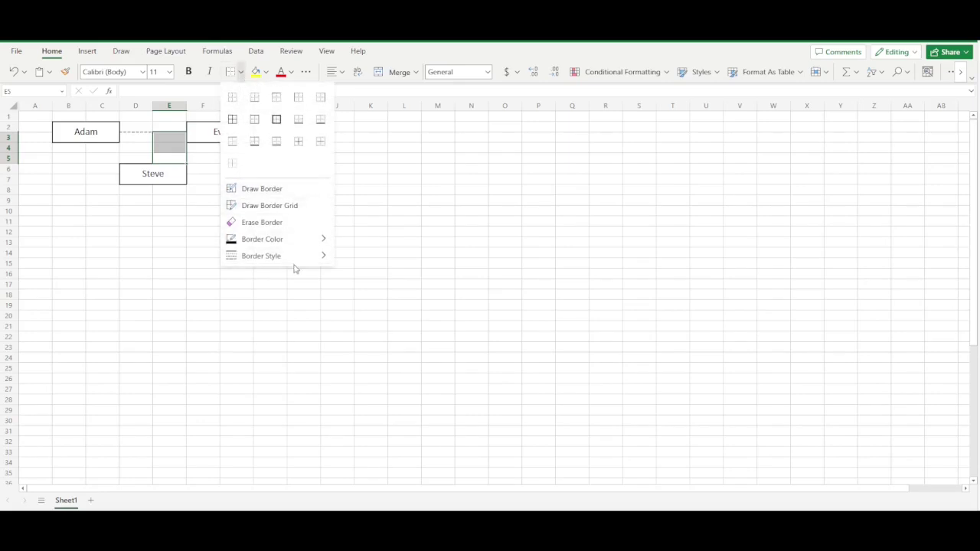
pyautogui.moveTo(301, 258)
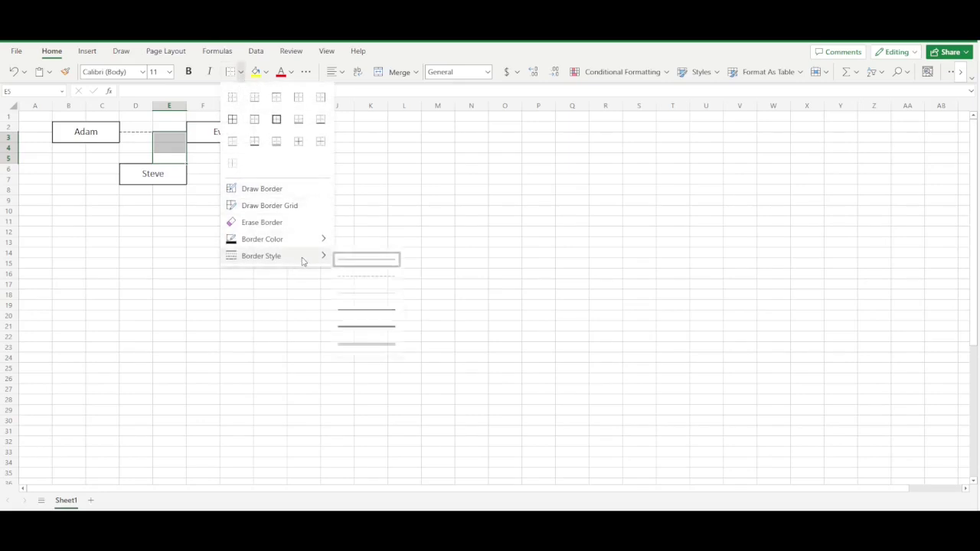
pyautogui.click(376, 261)
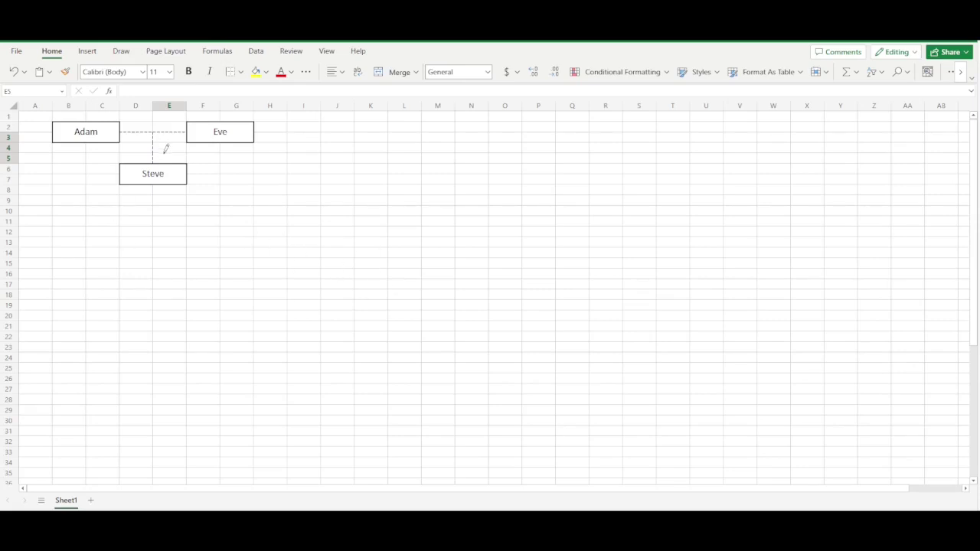
pyautogui.click(241, 72)
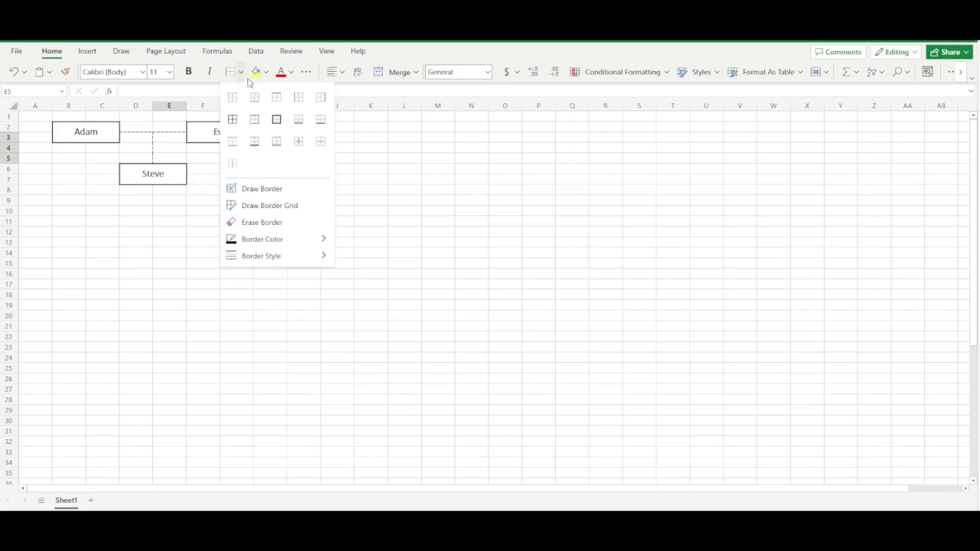
pyautogui.click(298, 98)
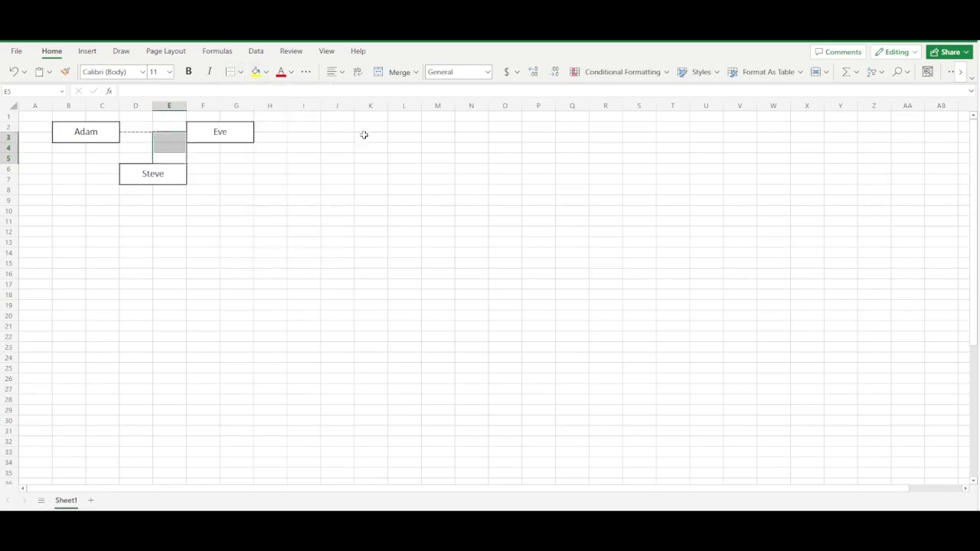
pyautogui.click(397, 207)
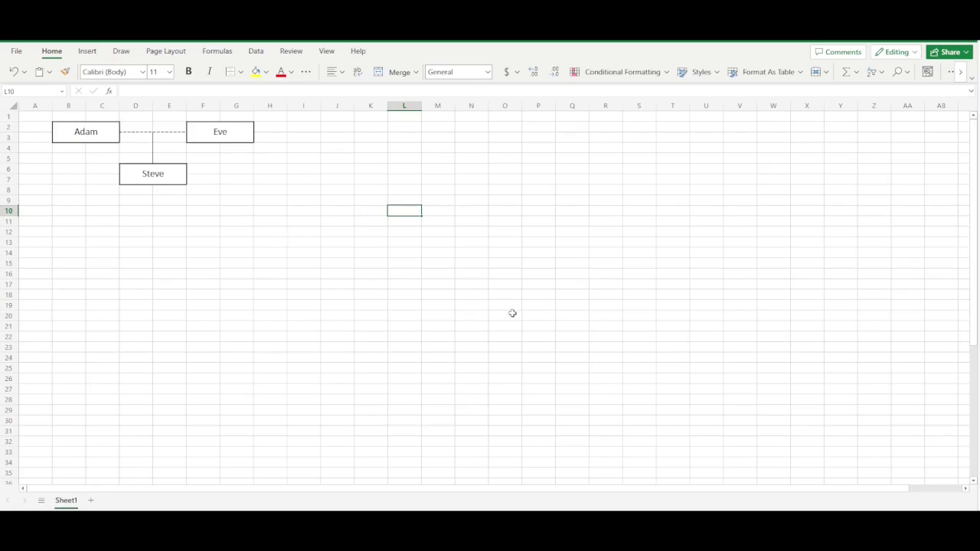
pyautogui.click(391, 181)
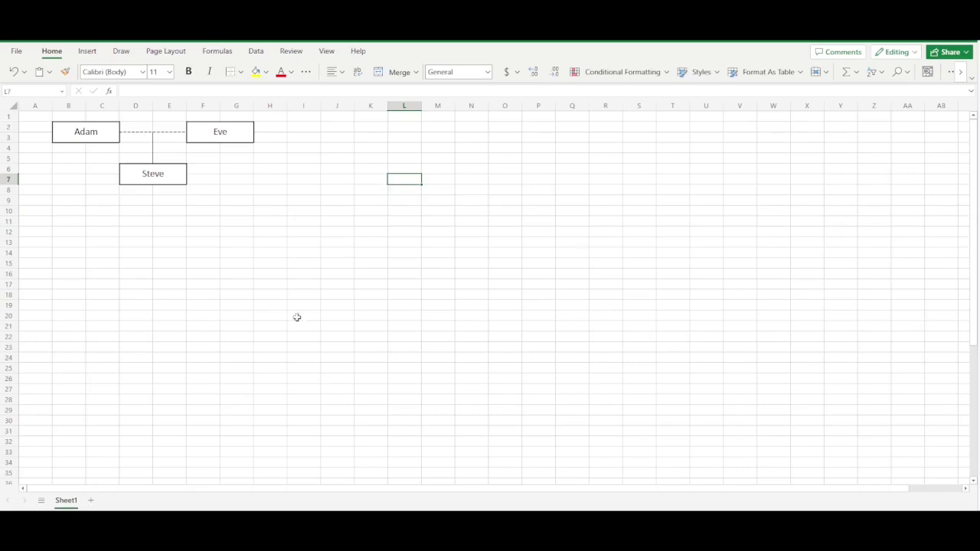
pyautogui.click(343, 323)
pyautogui.click(69, 116)
pyautogui.click(299, 175)
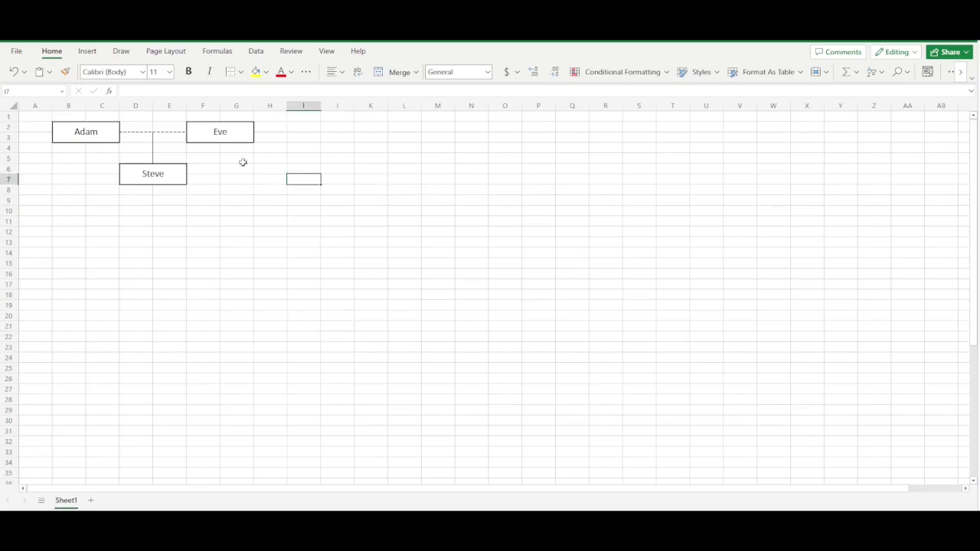
pyautogui.click(242, 162)
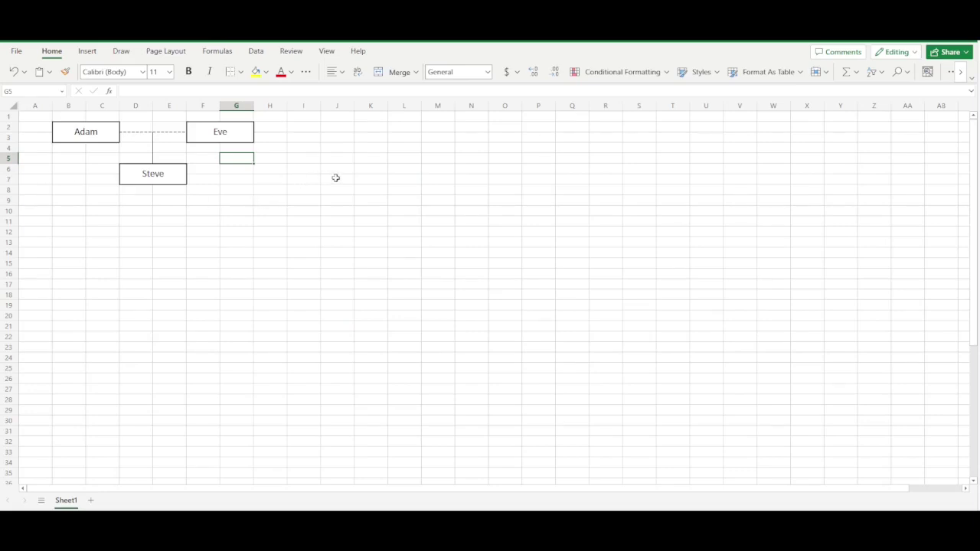
pyautogui.click(122, 171)
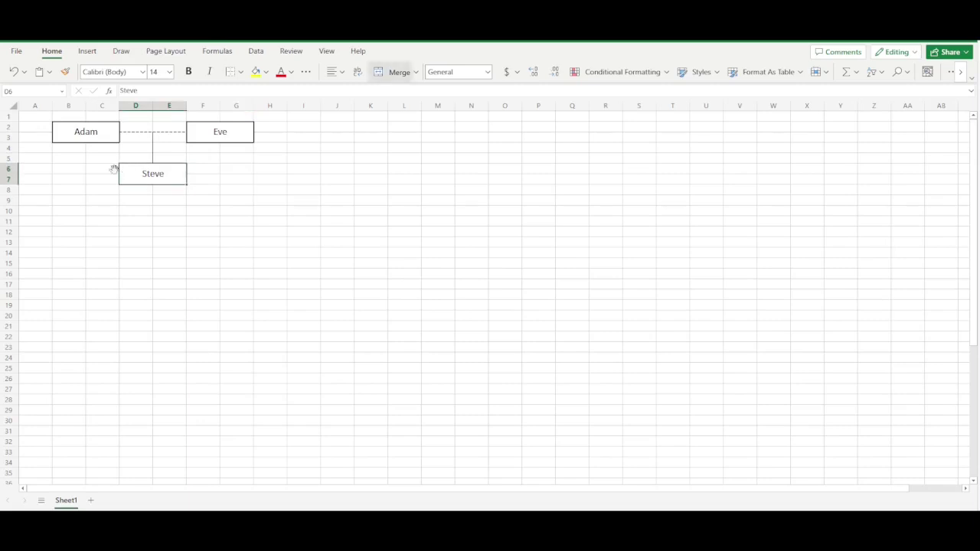
pyautogui.click(42, 166)
pyautogui.moveTo(49, 167); pyautogui.dragTo(274, 169)
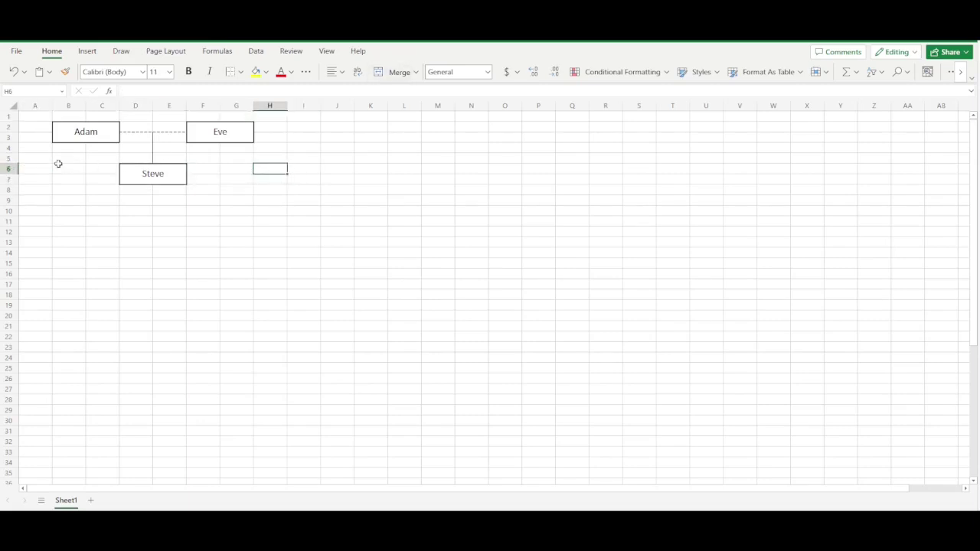
pyautogui.moveTo(283, 169); pyautogui.dragTo(236, 166)
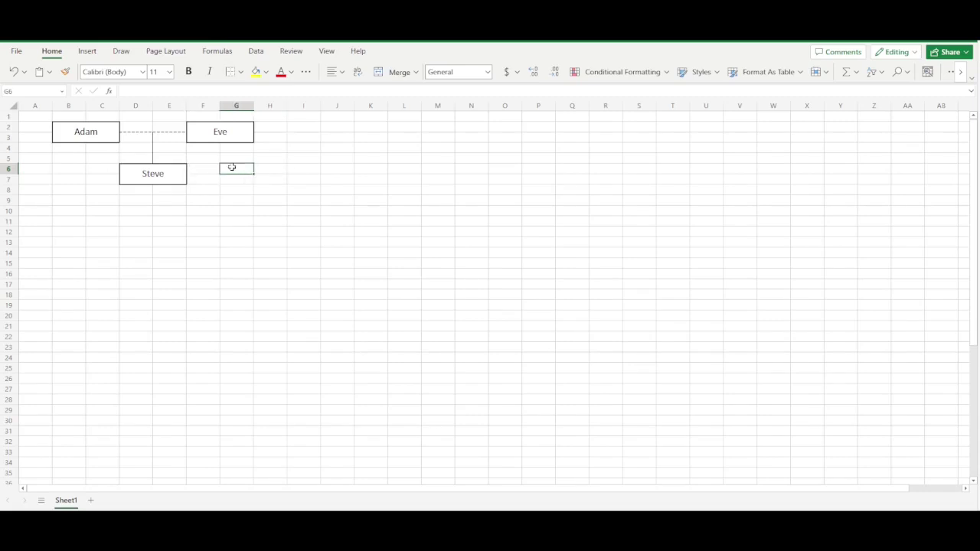
# - Enter Mary in cell H6 and merge and center it across cells H6:I7
pyautogui.click(278, 169)
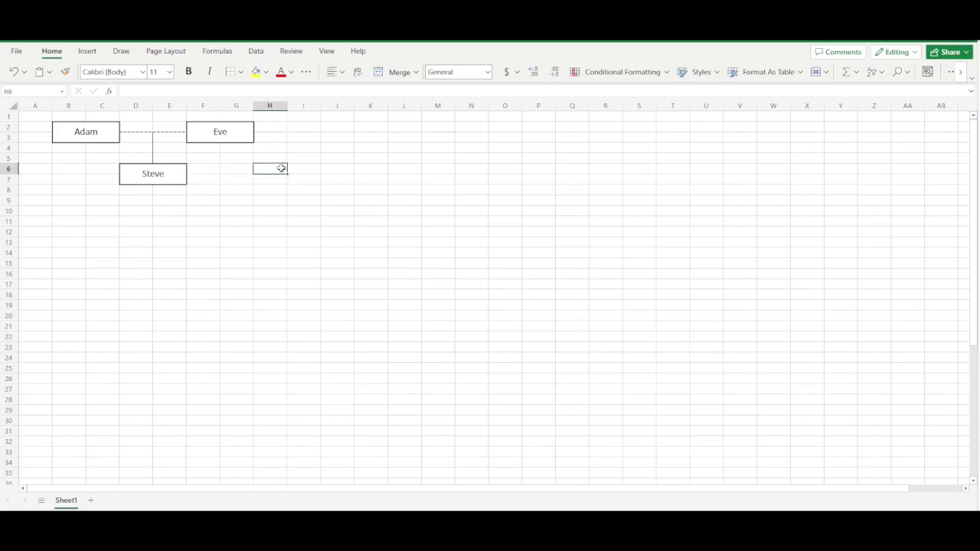
pyautogui.write('Mary')
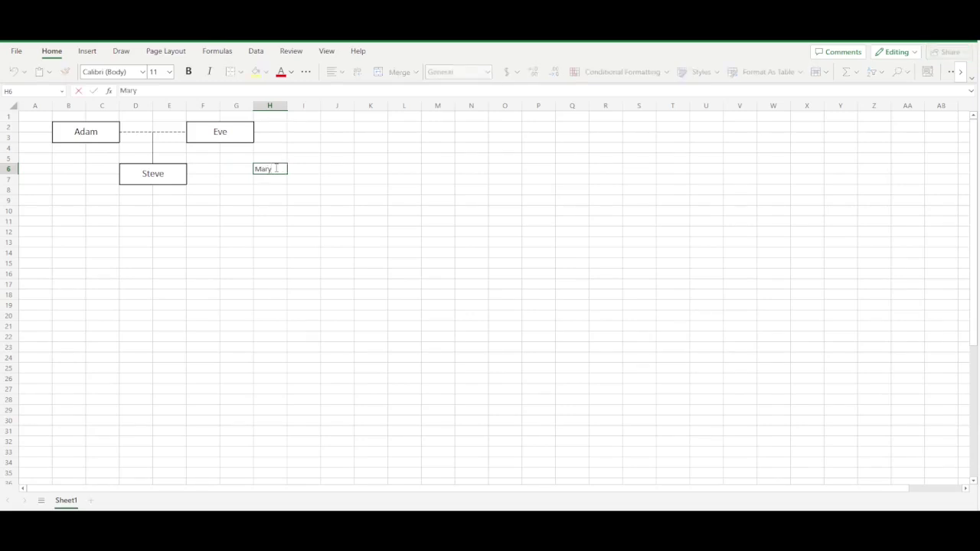
pyautogui.press('Return')
pyautogui.click(321, 270)
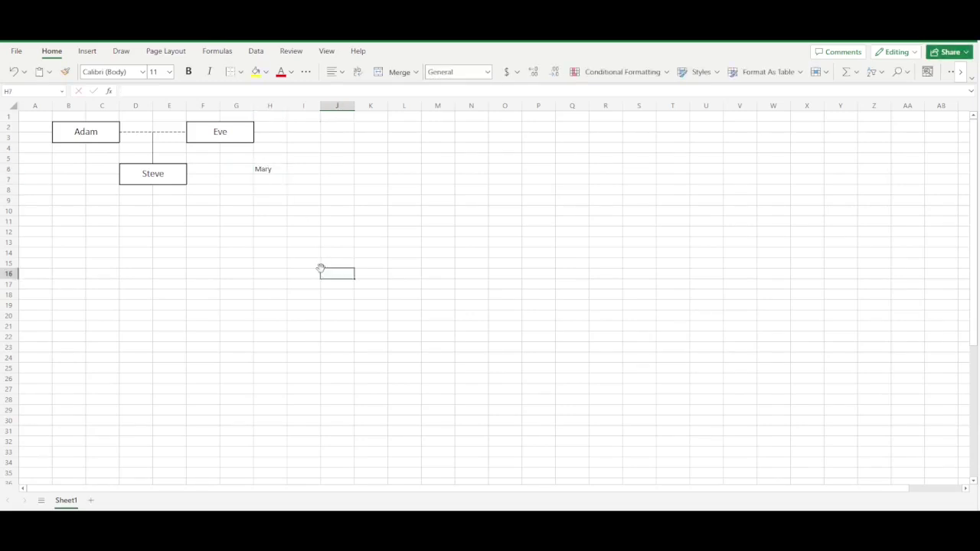
pyautogui.moveTo(278, 170); pyautogui.dragTo(305, 182)
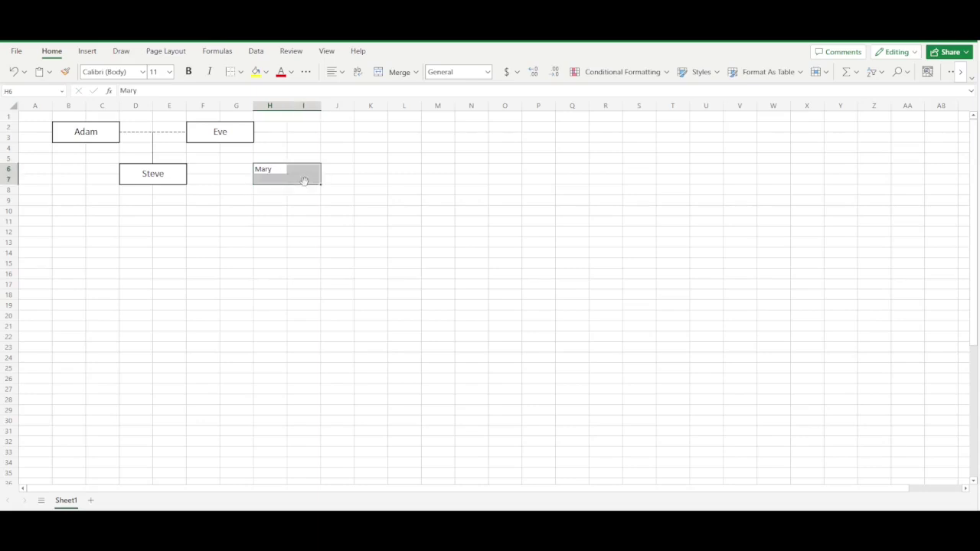
pyautogui.click(387, 73)
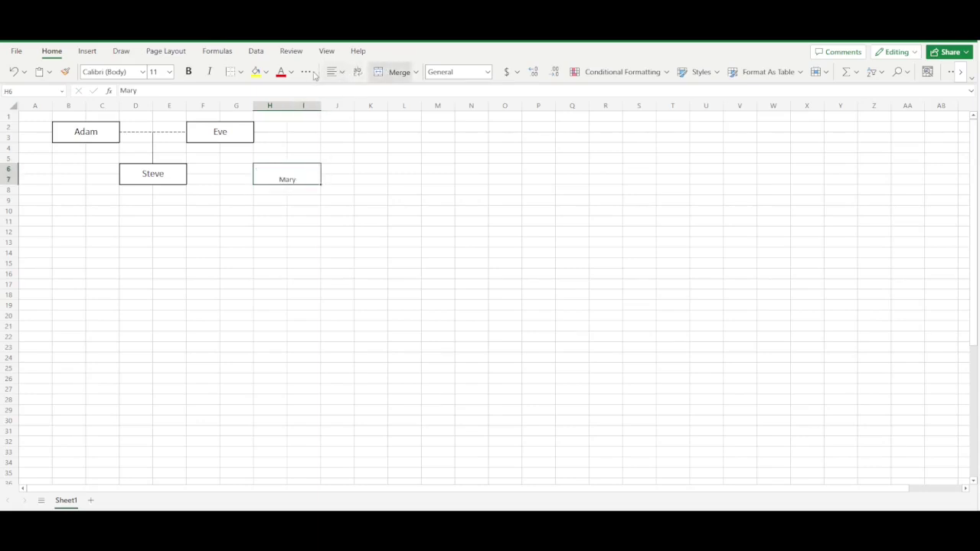
# - Middle-align the text in the merged Mary box and set its font size to 14
pyautogui.click(335, 72)
pyautogui.click(355, 140)
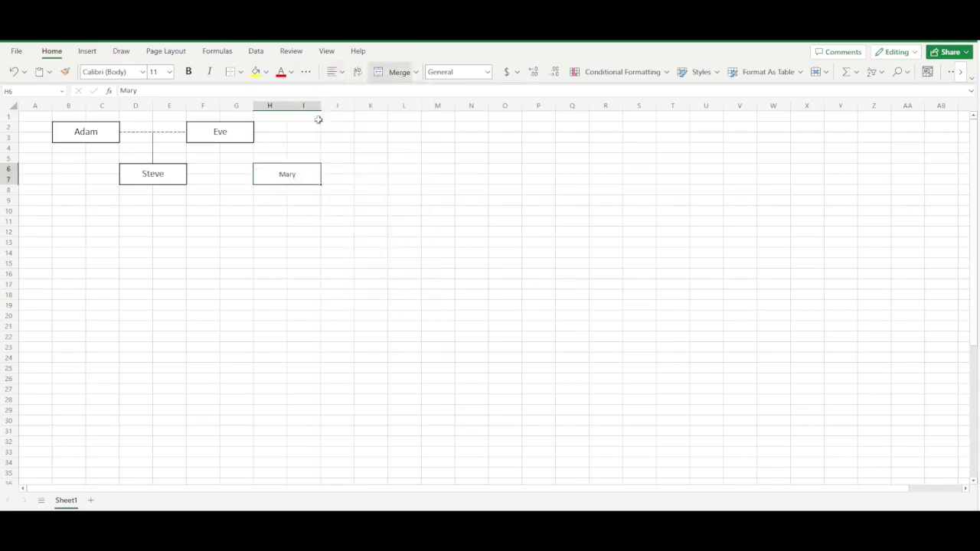
pyautogui.click(169, 71)
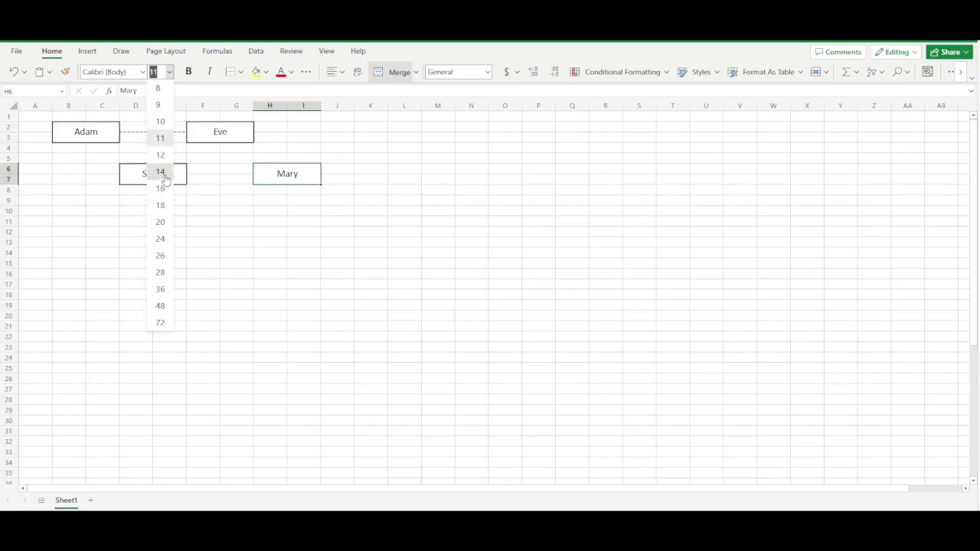
pyautogui.click(392, 201)
pyautogui.click(291, 176)
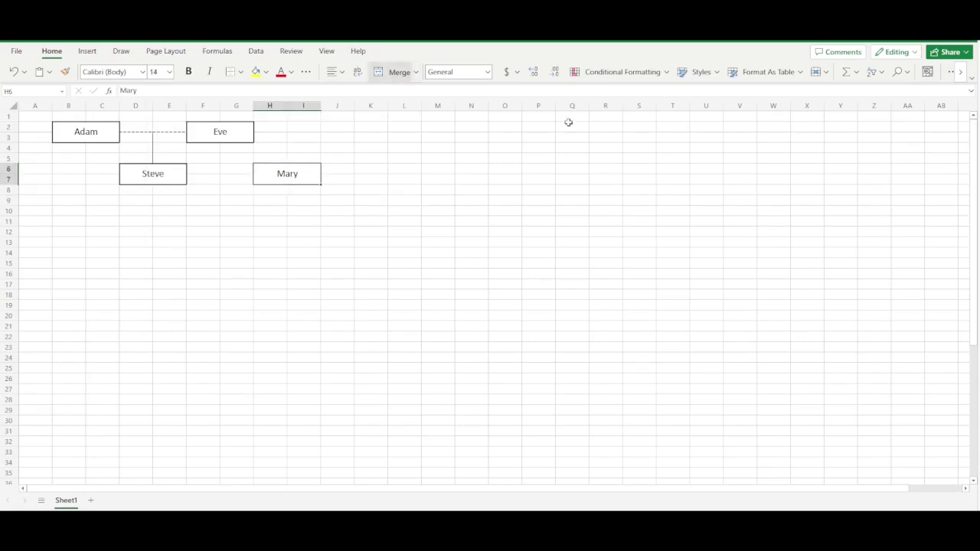
pyautogui.click(453, 166)
pyautogui.click(702, 71)
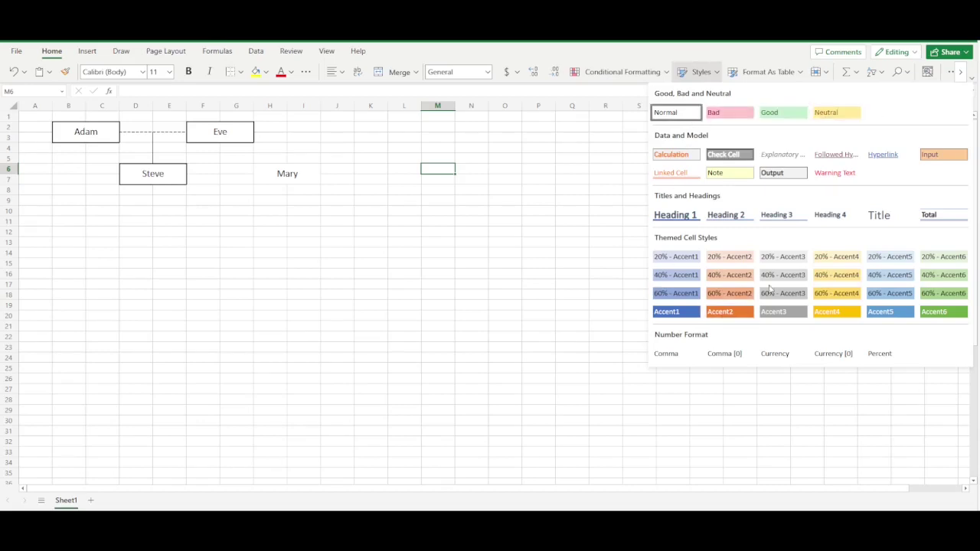
pyautogui.click(275, 173)
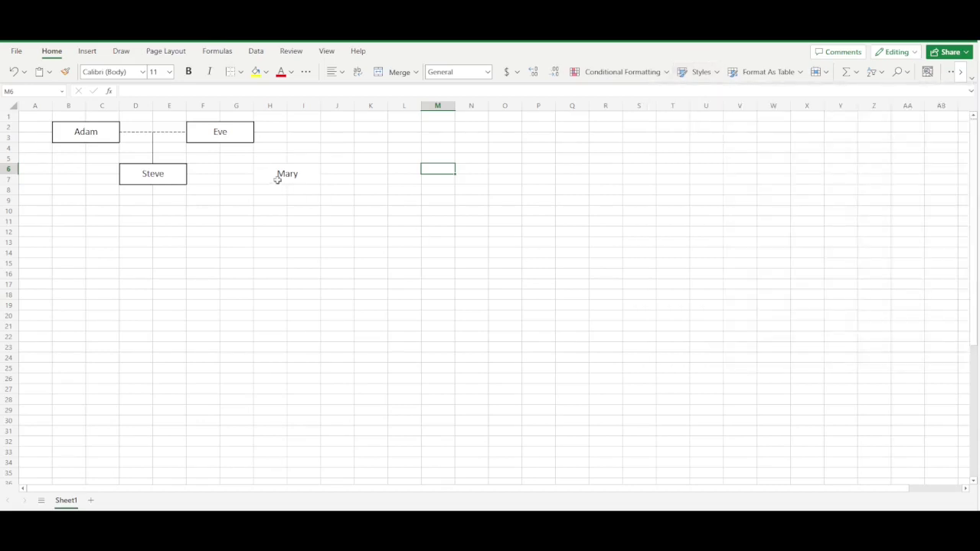
pyautogui.click(718, 73)
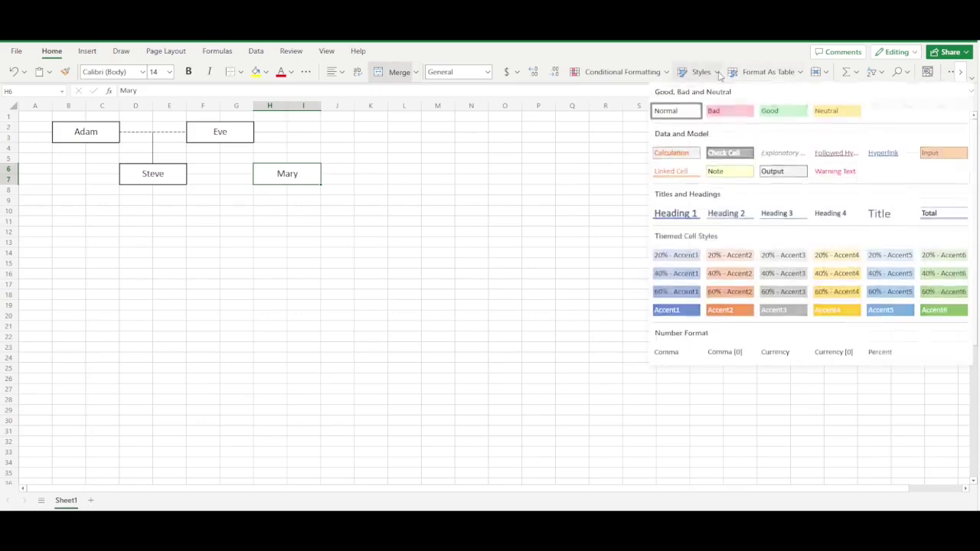
pyautogui.click(503, 132)
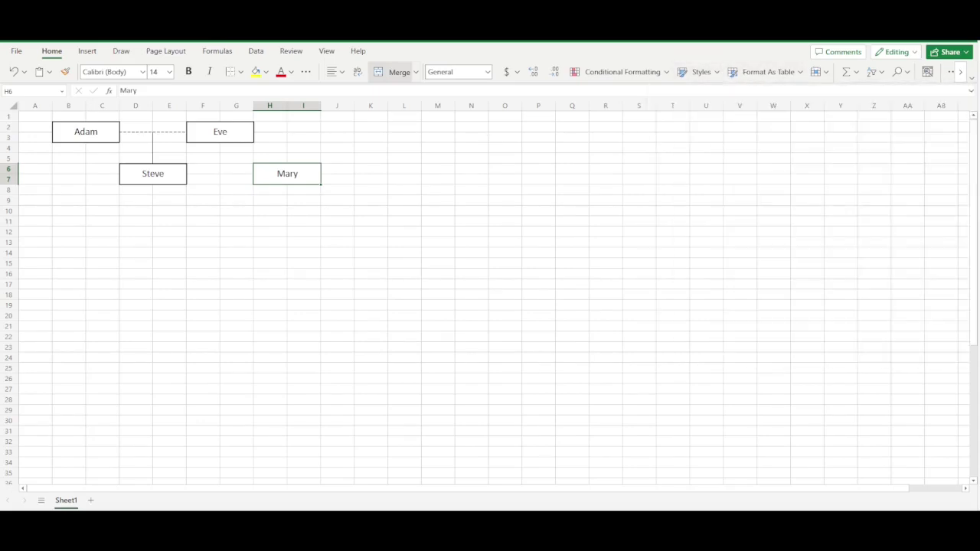
pyautogui.click(333, 72)
pyautogui.click(334, 73)
pyautogui.click(292, 271)
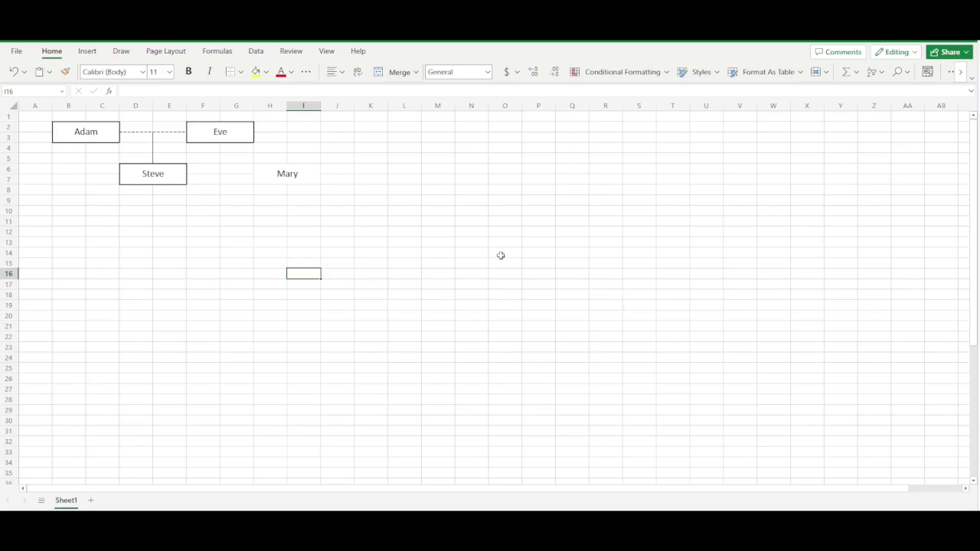
pyautogui.click(648, 314)
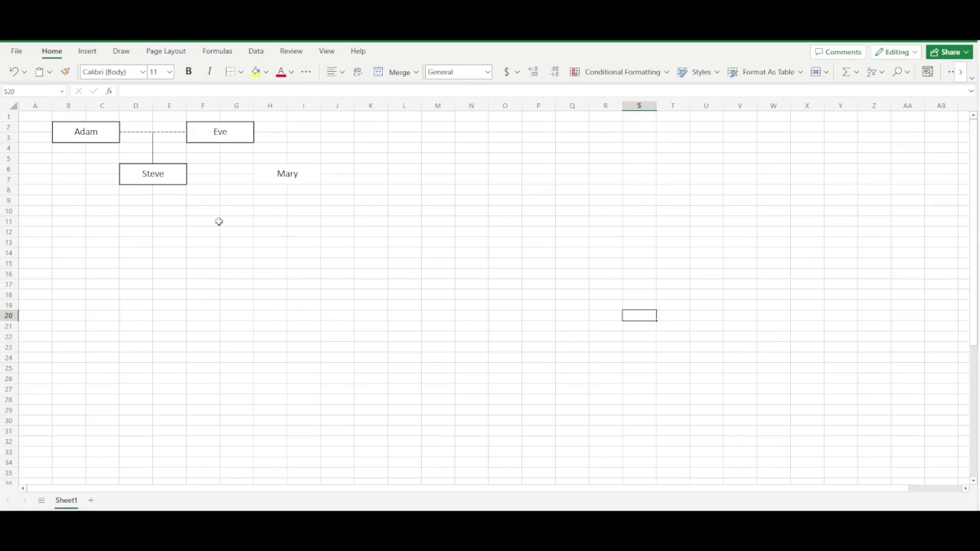
# - Apply a thick outside border to the merged Mary box
pyautogui.click(265, 175)
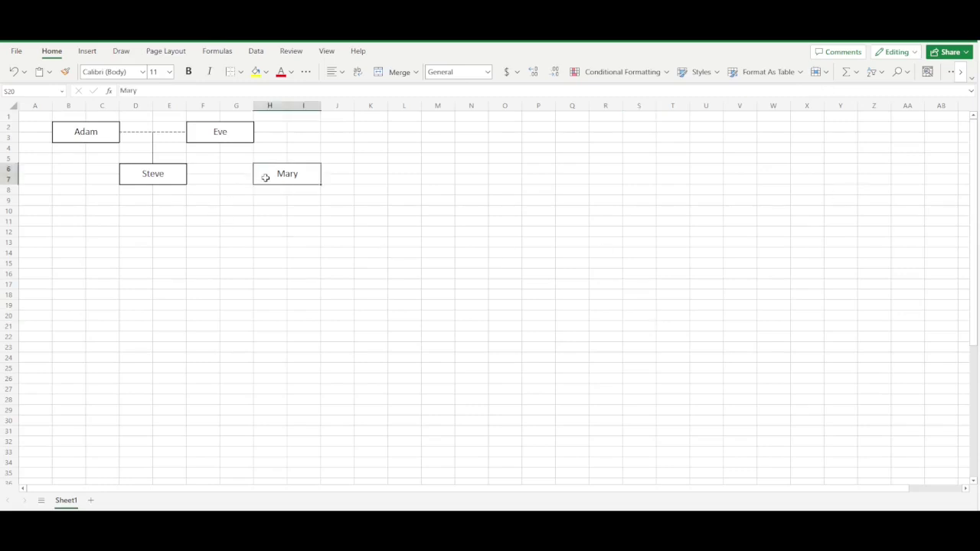
pyautogui.click(241, 71)
pyautogui.click(277, 119)
pyautogui.click(412, 219)
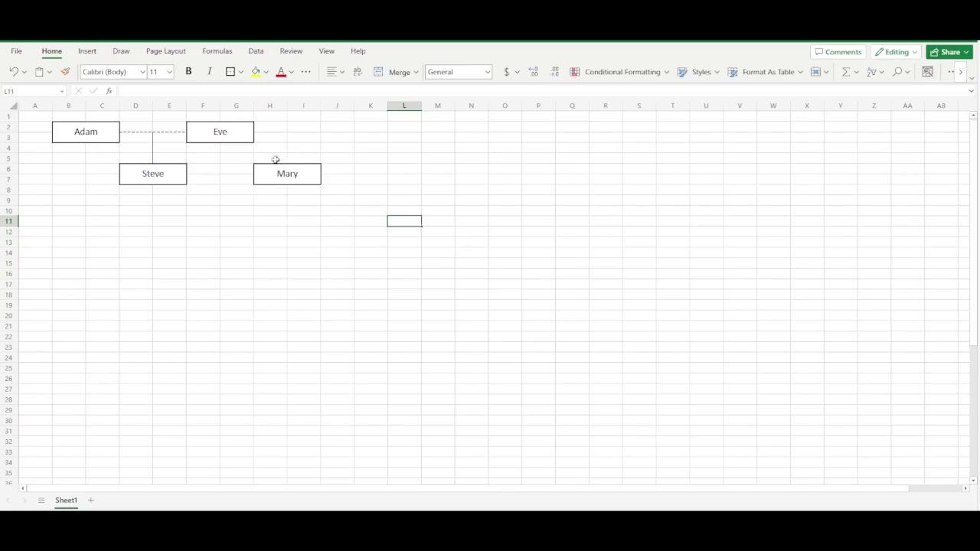
pyautogui.click(166, 157)
pyautogui.click(154, 212)
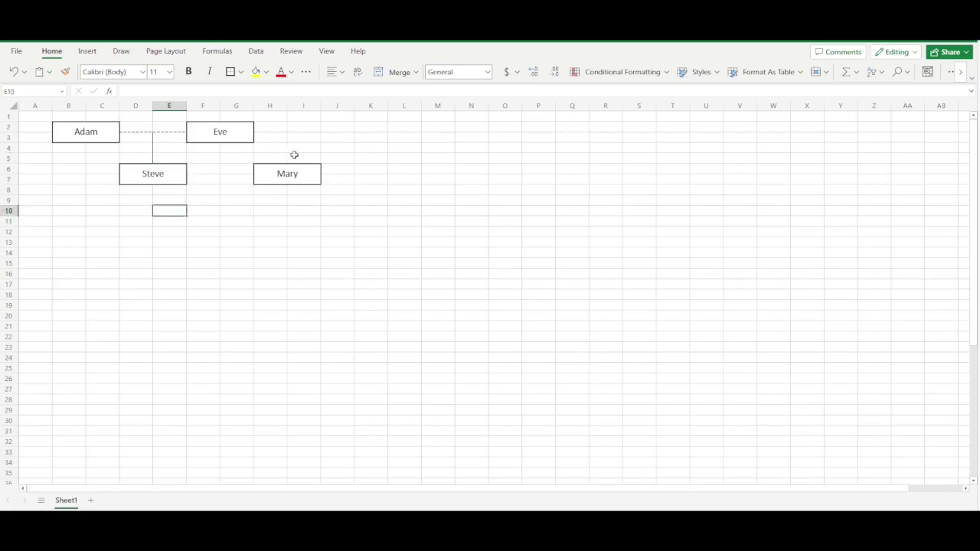
pyautogui.click(168, 157)
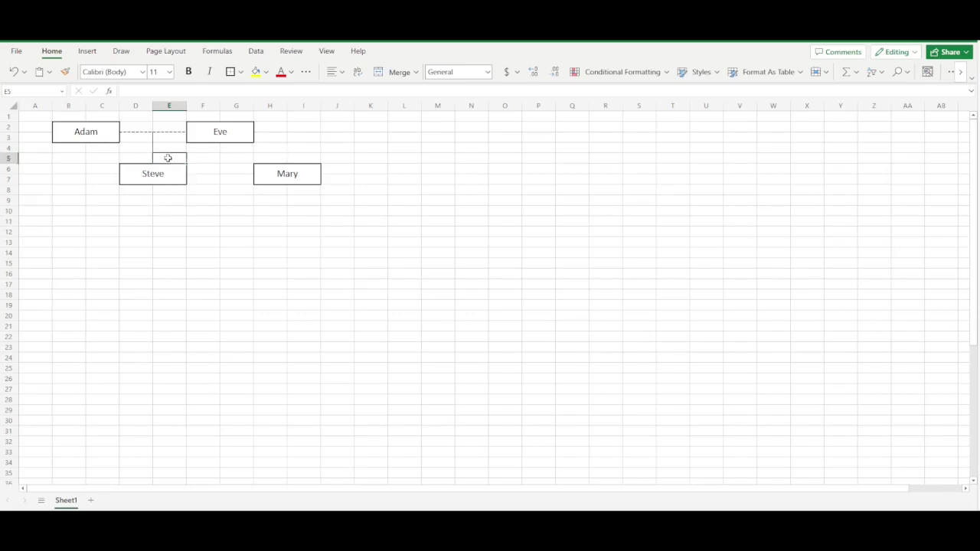
pyautogui.keyDown('shift'); pyautogui.click(269, 156); pyautogui.keyUp('shift')
pyautogui.keyDown('shift'); pyautogui.click(304, 160); pyautogui.keyUp('shift')
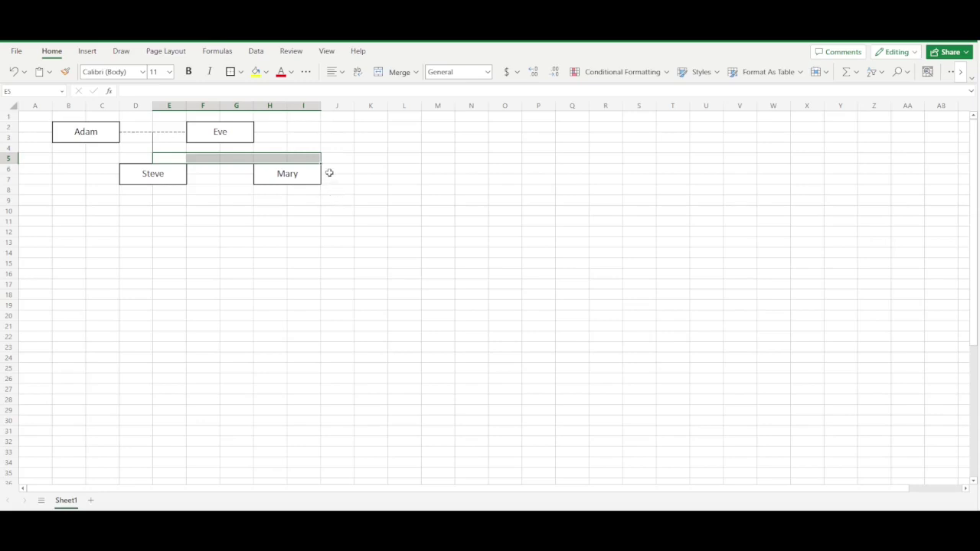
pyautogui.click(290, 196)
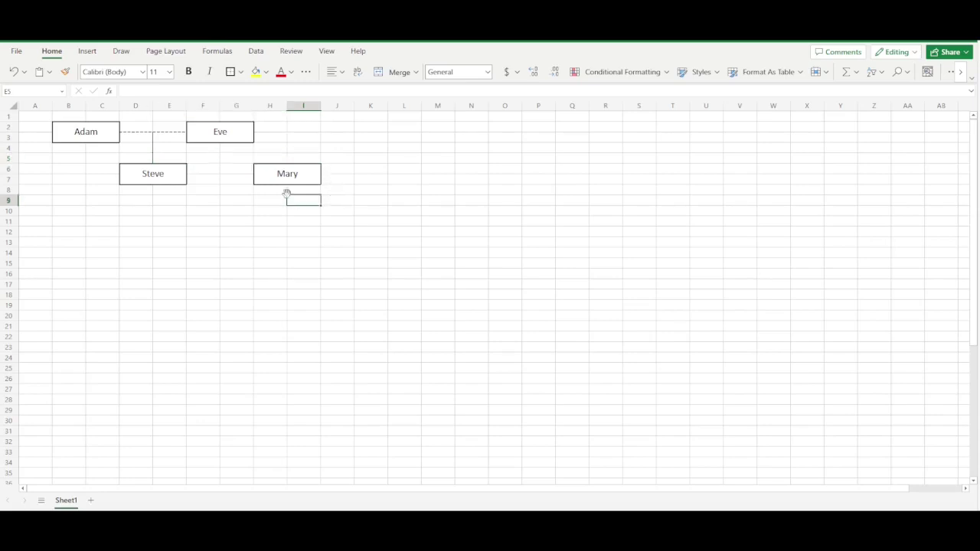
# - Apply a top border to cells E5:H5 as the horizontal connector from the Steve line to above the Mary box
pyautogui.click(166, 159)
pyautogui.keyDown('shift'); pyautogui.click(279, 157); pyautogui.keyUp('shift')
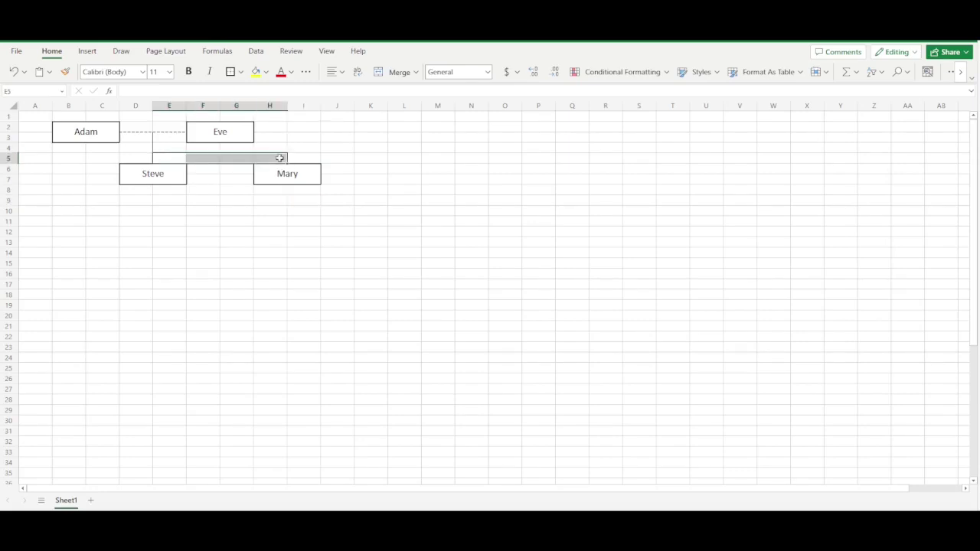
pyautogui.click(240, 72)
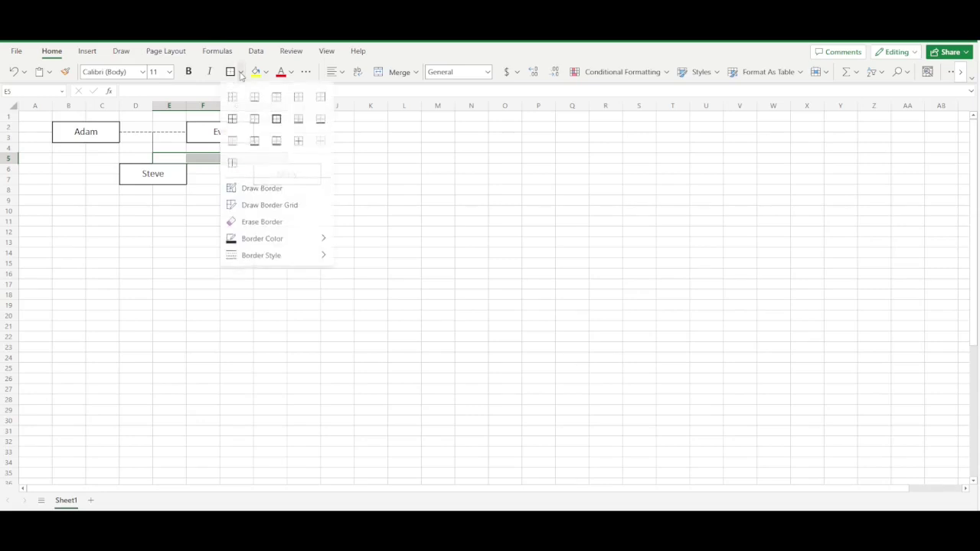
pyautogui.click(281, 102)
pyautogui.click(245, 254)
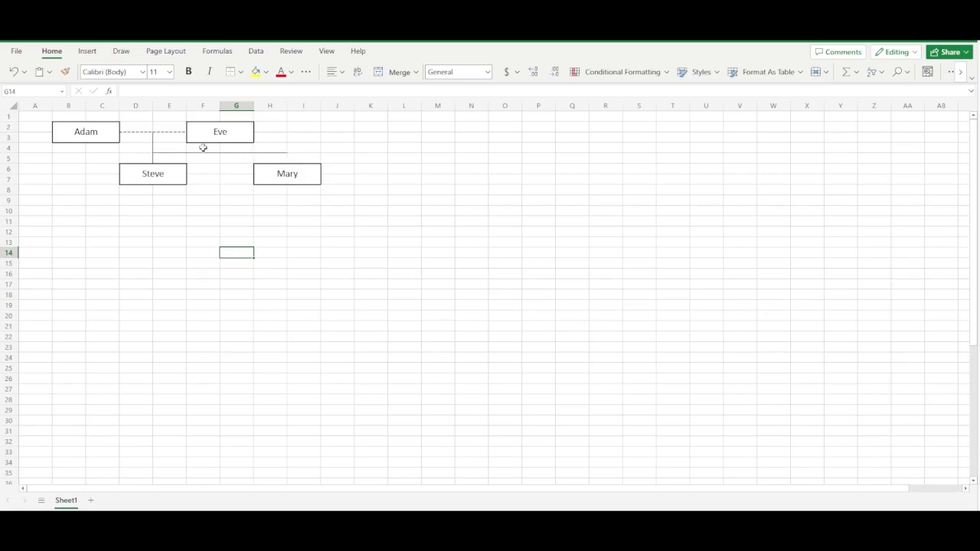
pyautogui.click(159, 182)
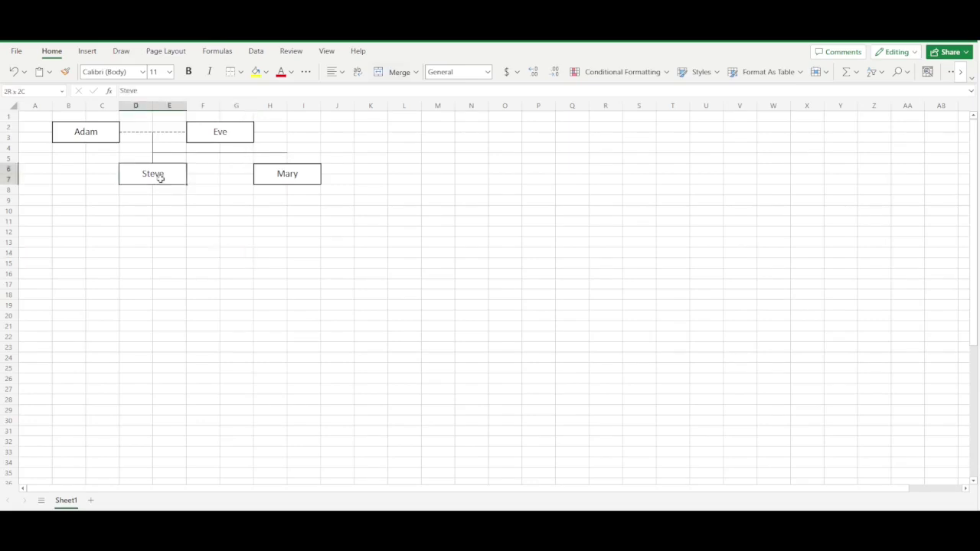
pyautogui.click(278, 173)
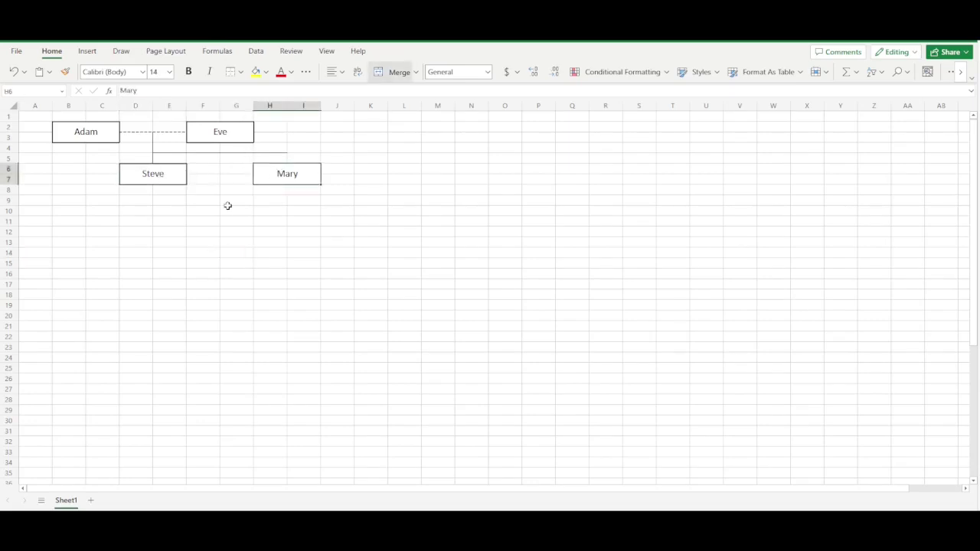
pyautogui.click(138, 138)
pyautogui.click(168, 136)
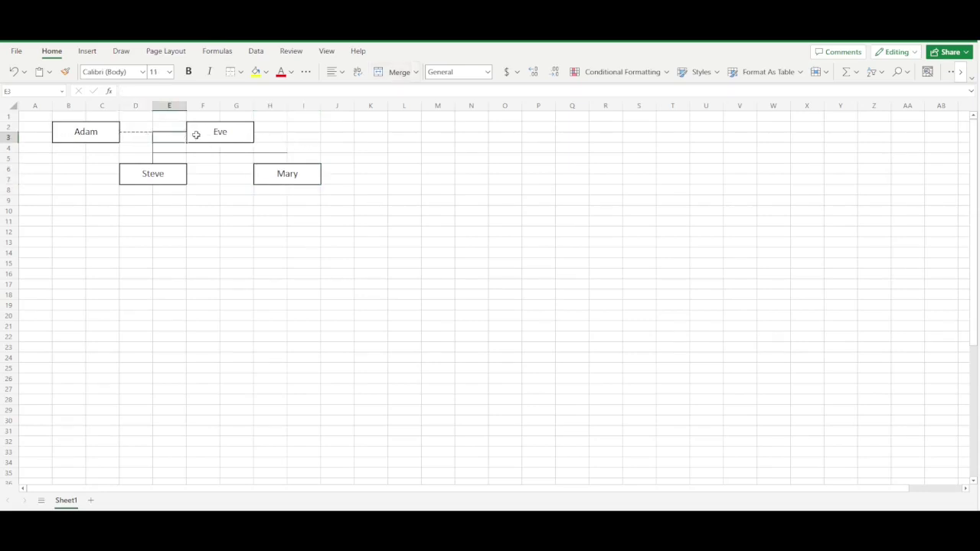
pyautogui.click(284, 177)
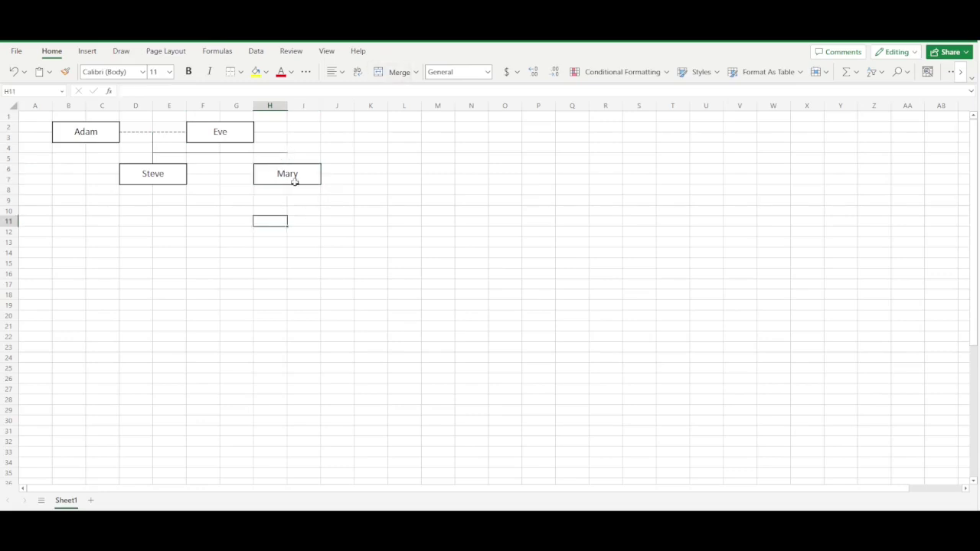
# - Apply a right border to cell H5 to connect the horizontal line down to the Mary box
pyautogui.click(275, 158)
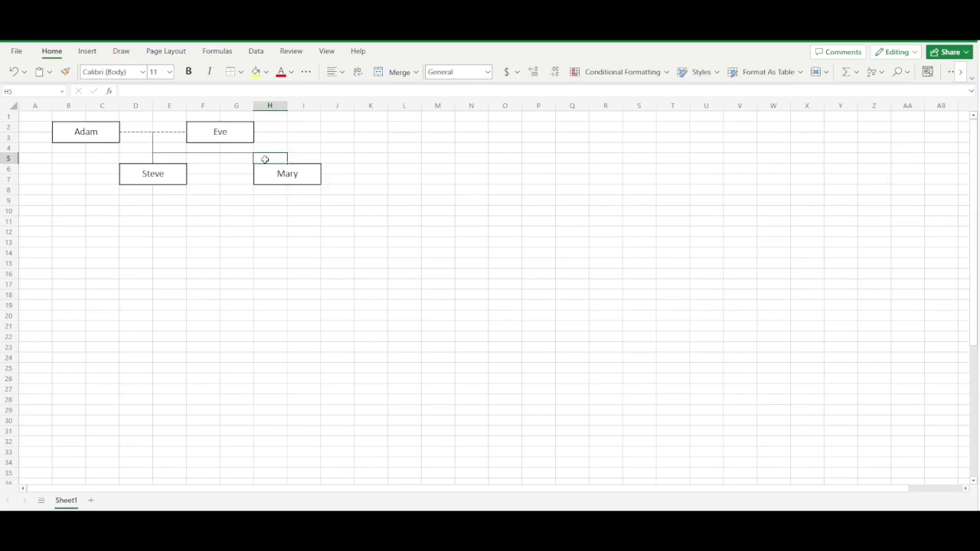
pyautogui.click(246, 222)
pyautogui.click(278, 159)
pyautogui.click(241, 73)
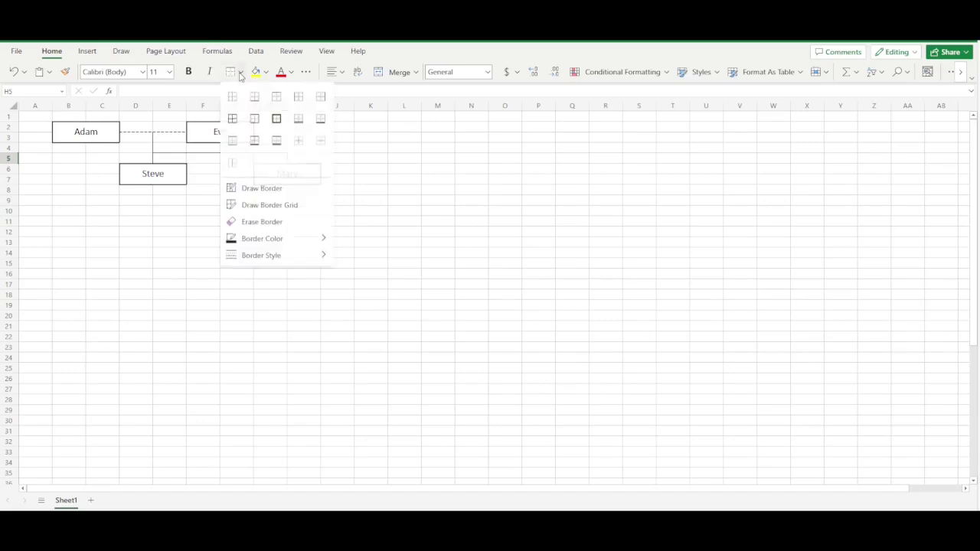
pyautogui.click(320, 98)
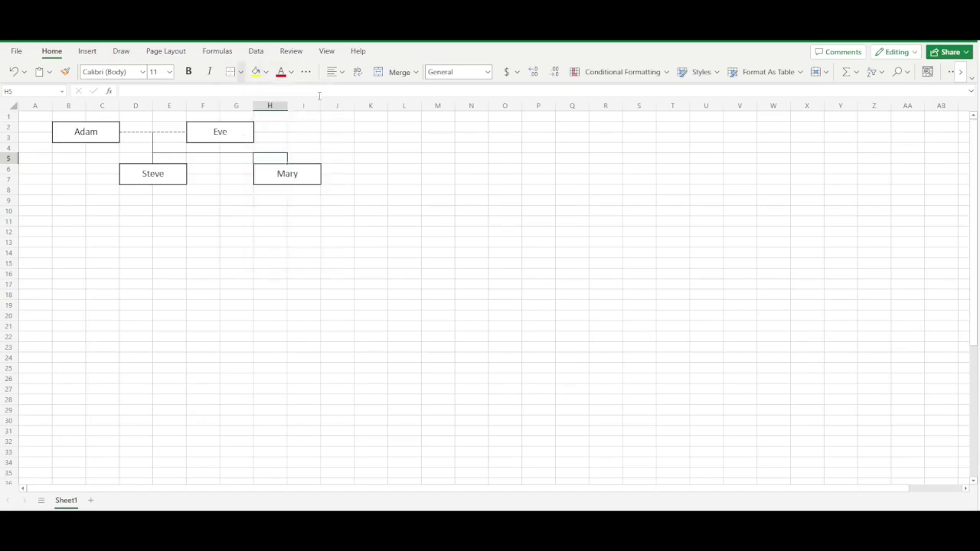
pyautogui.click(372, 240)
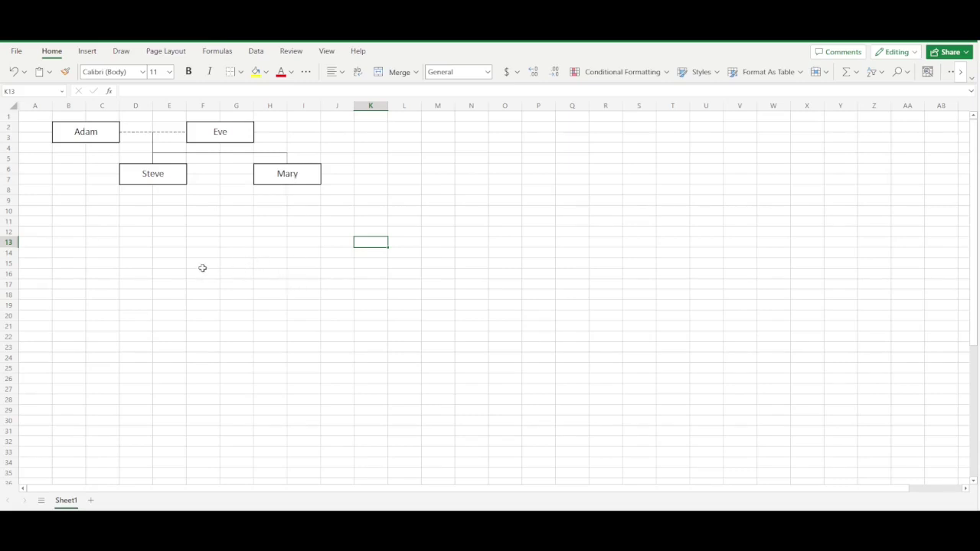
# - Enter Gary in cell L6 and merge and center it across cells L6:M7
pyautogui.click(307, 173)
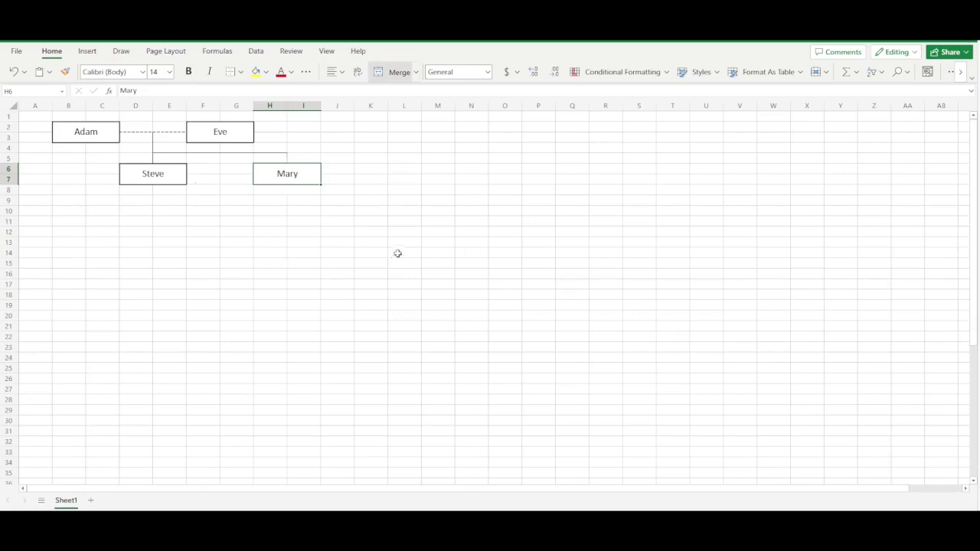
pyautogui.click(415, 167)
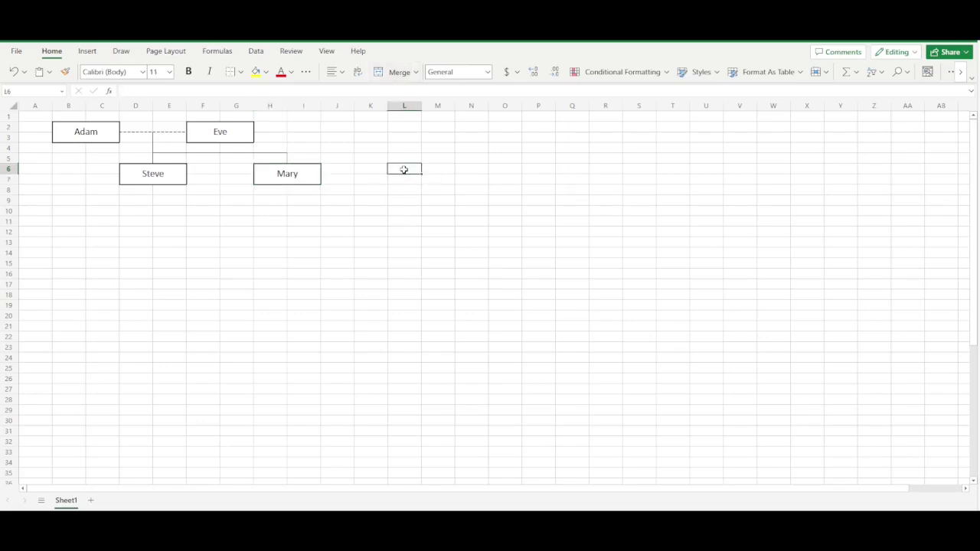
pyautogui.doubleClick(405, 169)
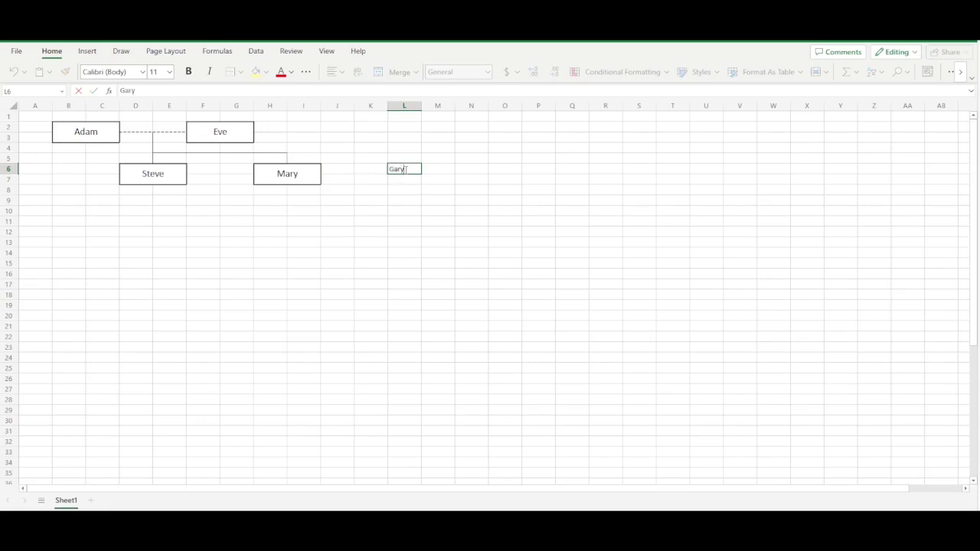
pyautogui.press('Return')
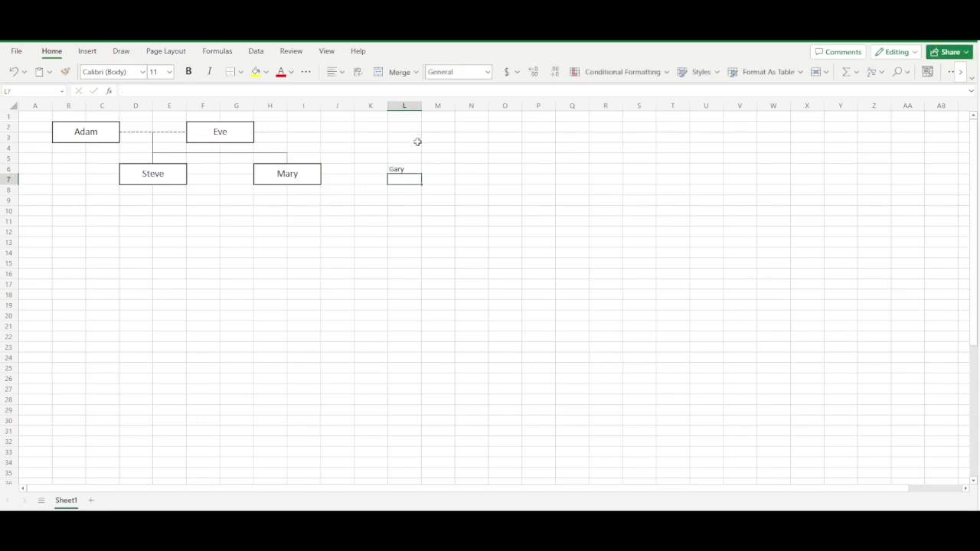
pyautogui.moveTo(415, 169); pyautogui.dragTo(445, 177)
pyautogui.click(416, 71)
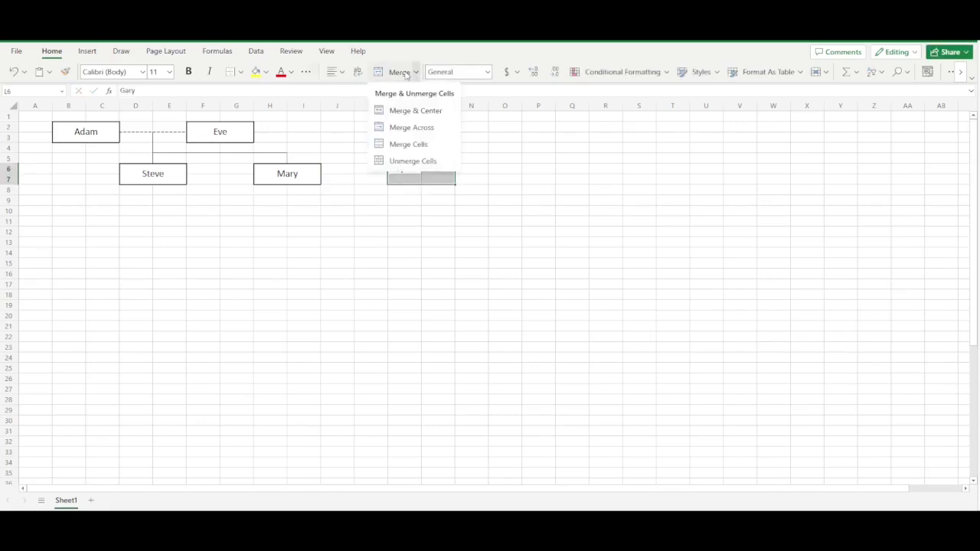
pyautogui.click(395, 72)
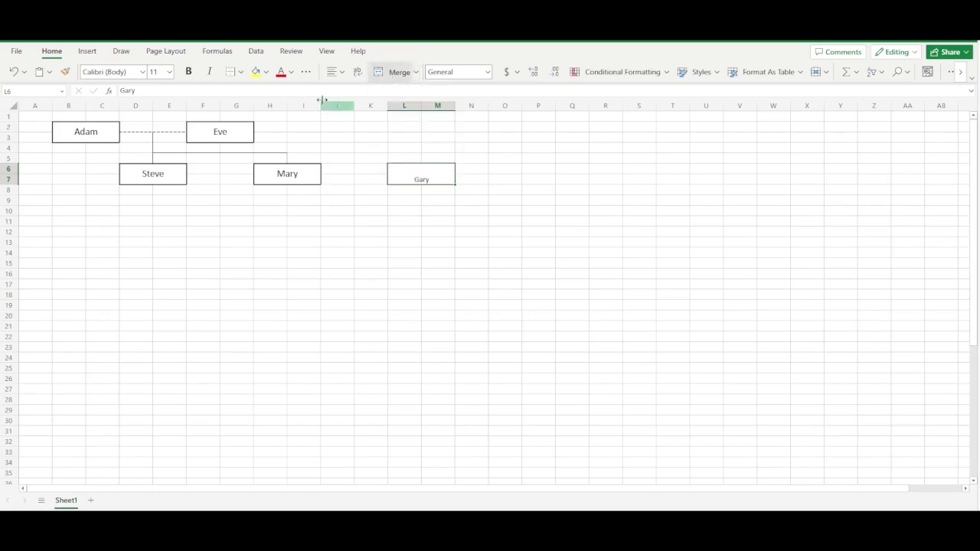
# - Middle-align the text in the merged Gary box and set its font size to 14
pyautogui.click(337, 72)
pyautogui.click(337, 139)
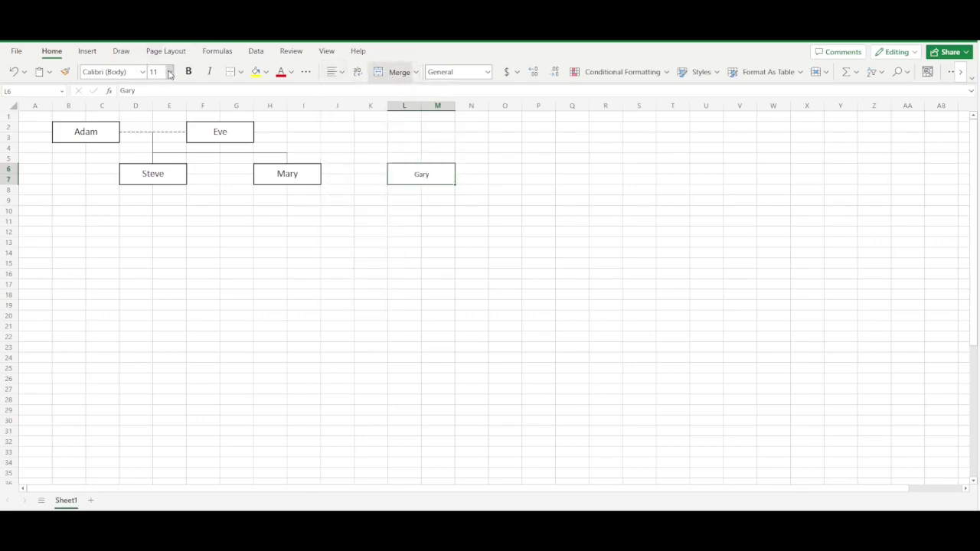
pyautogui.click(169, 71)
pyautogui.click(162, 171)
# - Apply a thick outside border to the merged Gary box
pyautogui.click(241, 71)
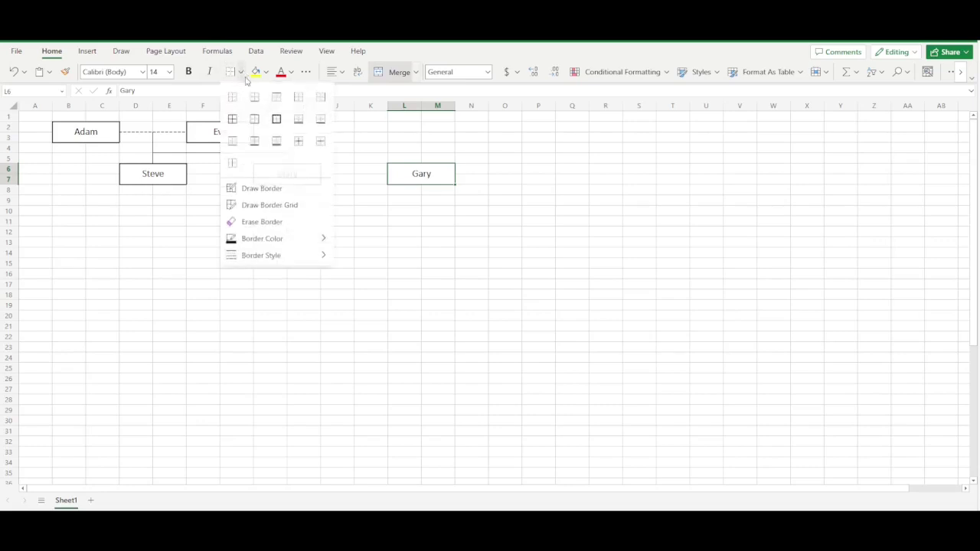
pyautogui.click(275, 118)
pyautogui.click(450, 220)
# - Apply a dashed top border to cells J7:K7 to link the Mary and Gary boxes
pyautogui.moveTo(338, 179); pyautogui.dragTo(366, 178)
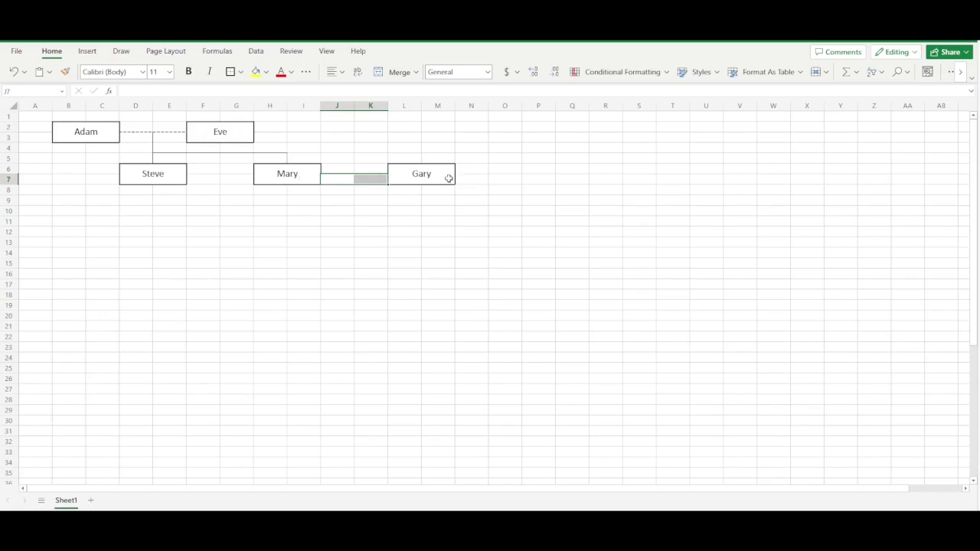
pyautogui.click(240, 74)
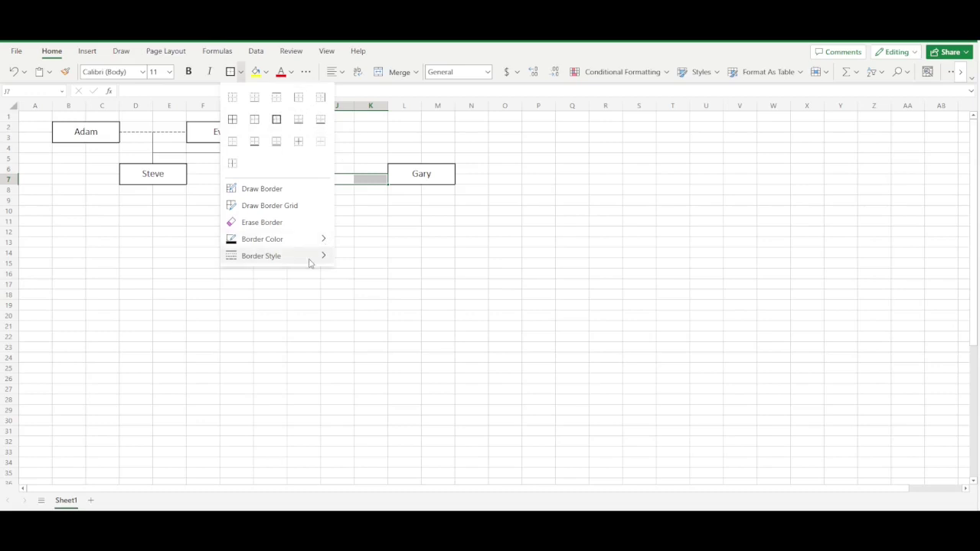
pyautogui.moveTo(309, 258)
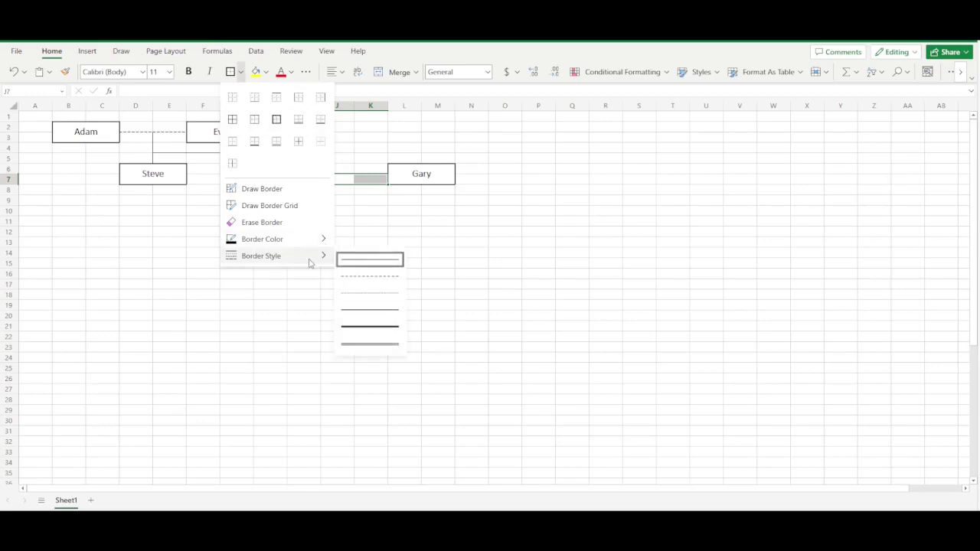
pyautogui.click(376, 279)
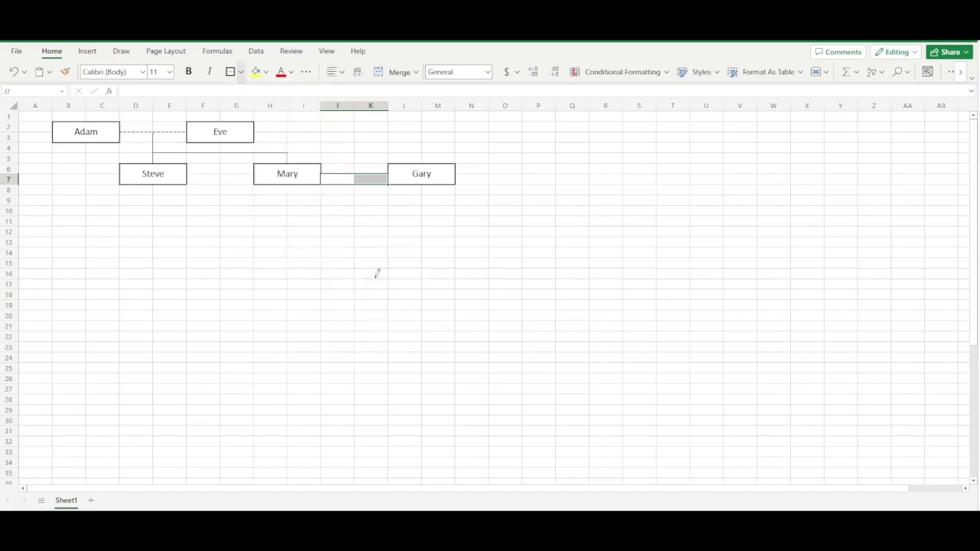
pyautogui.click(241, 72)
pyautogui.click(275, 98)
pyautogui.click(390, 253)
pyautogui.click(336, 180)
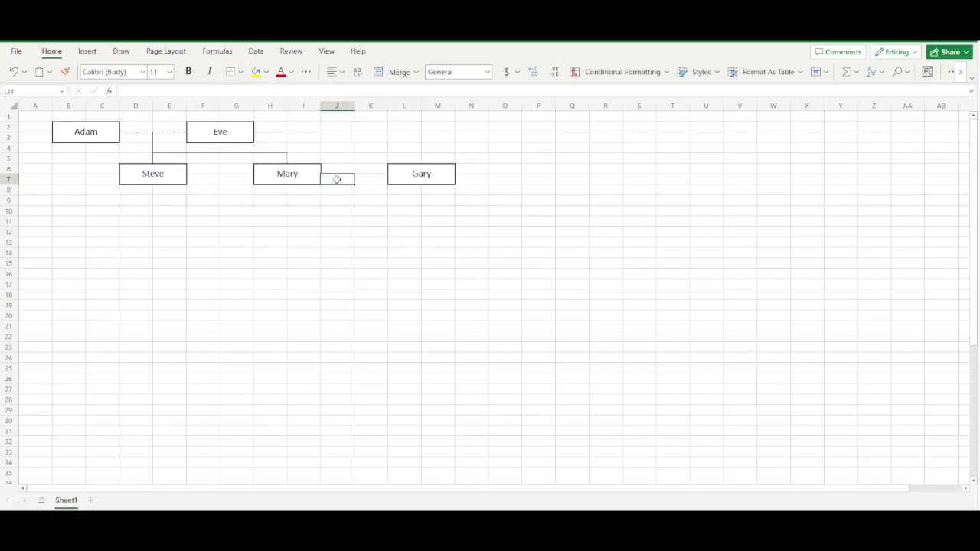
pyautogui.click(366, 178)
pyautogui.click(355, 273)
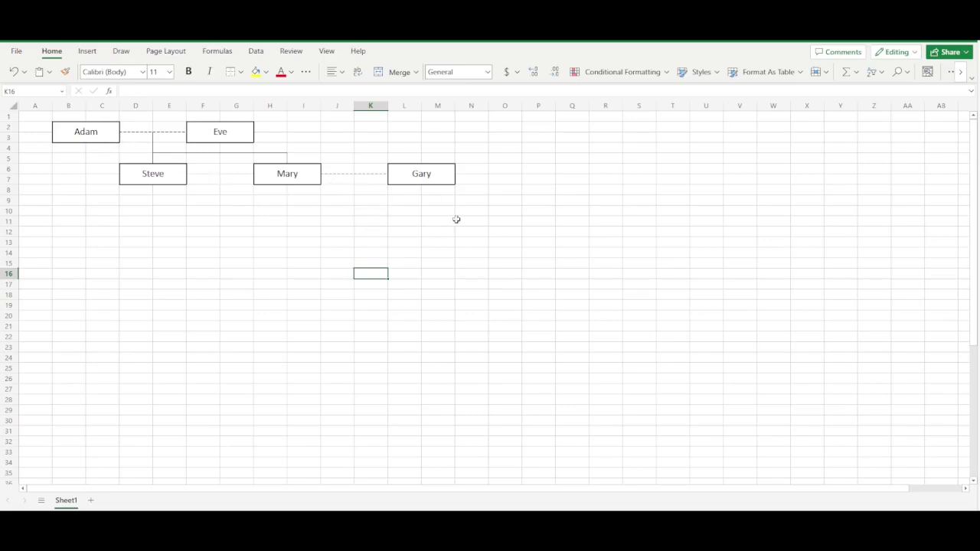
pyautogui.click(347, 200)
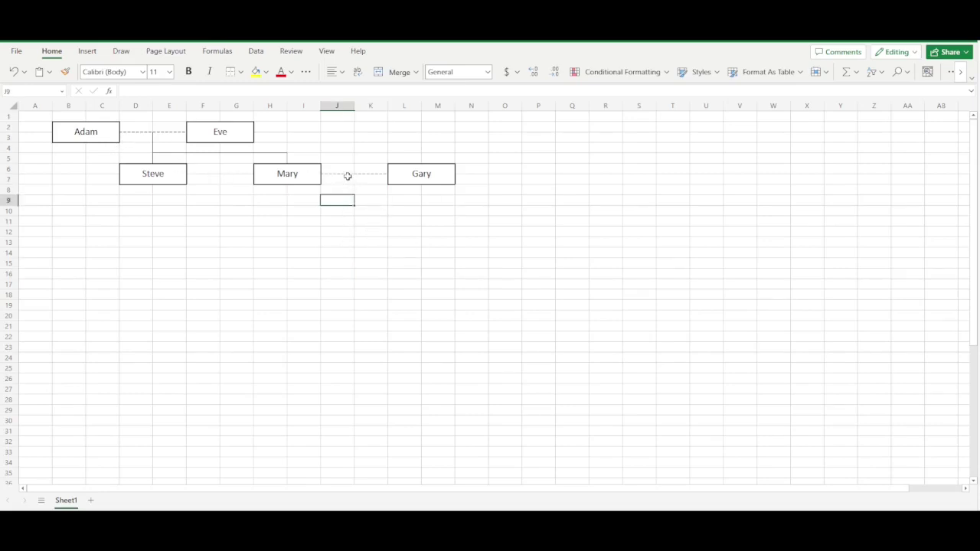
pyautogui.click(346, 176)
pyautogui.click(341, 213)
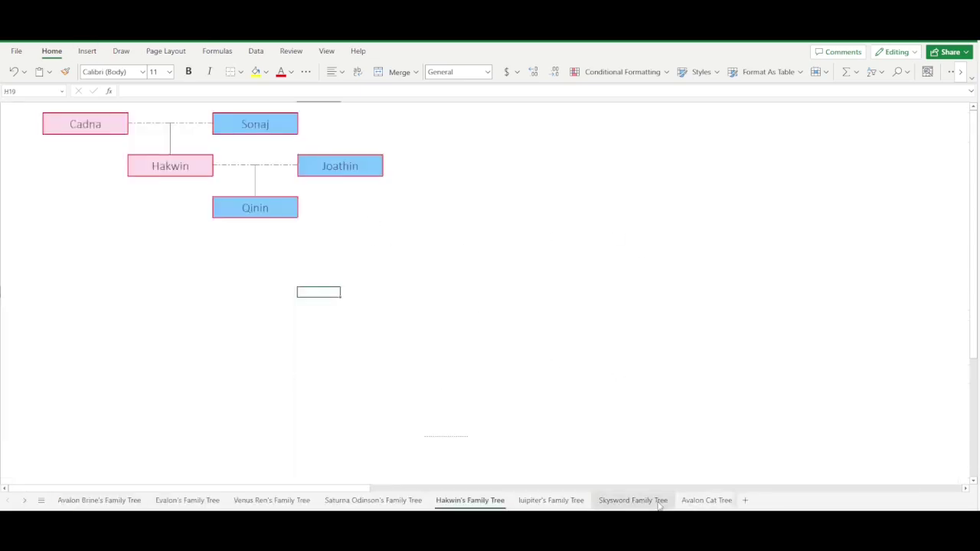
# - Open the Skysword Family Tree sheet and look over the whole chart from its oldest to its youngest generation
pyautogui.click(633, 500)
pyautogui.scroll(-5, 403, 321)
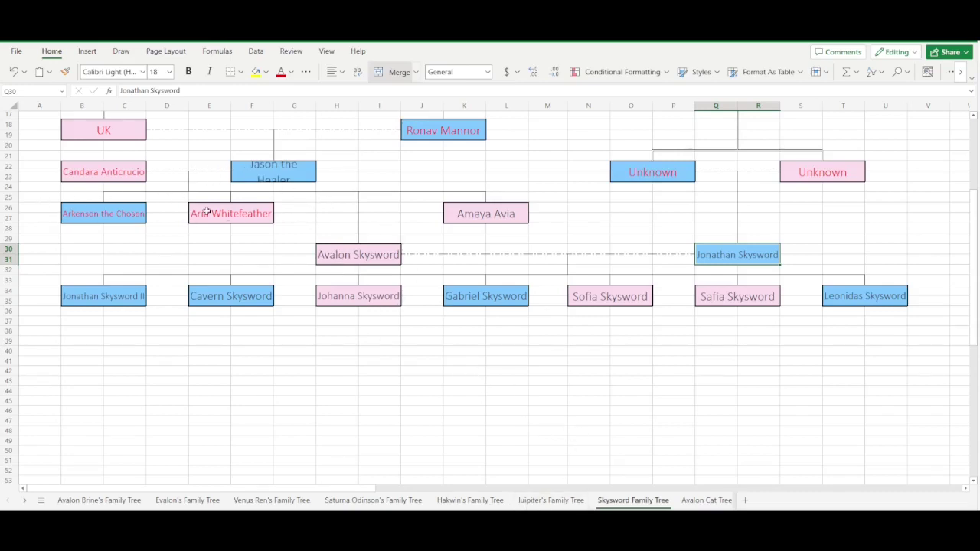
pyautogui.scroll(2, 498, 345)
pyautogui.scroll(4, 490, 344)
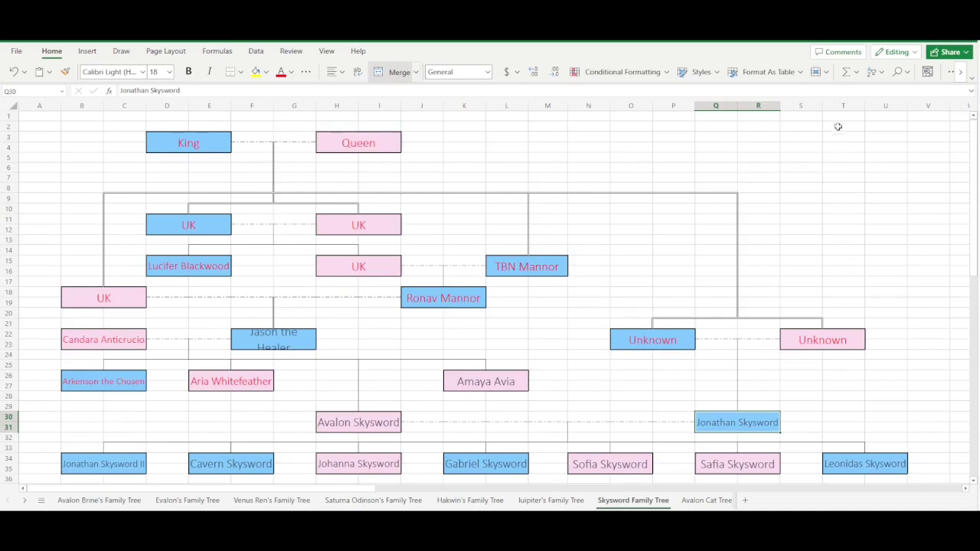
pyautogui.click(835, 188)
pyautogui.click(837, 290)
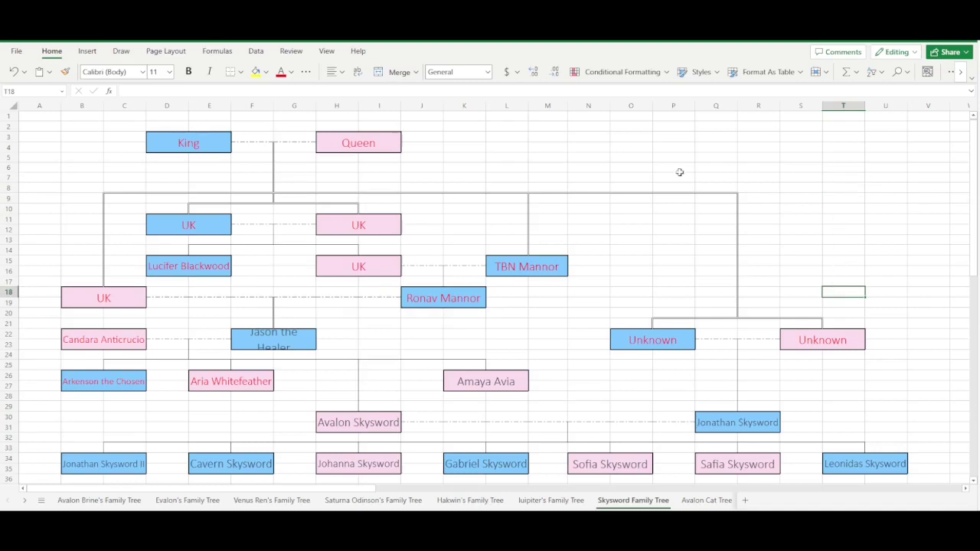
# - Examine how the connector lines run from the King and Queen boxes down through the descendants' boxes
pyautogui.click(157, 142)
pyautogui.click(328, 142)
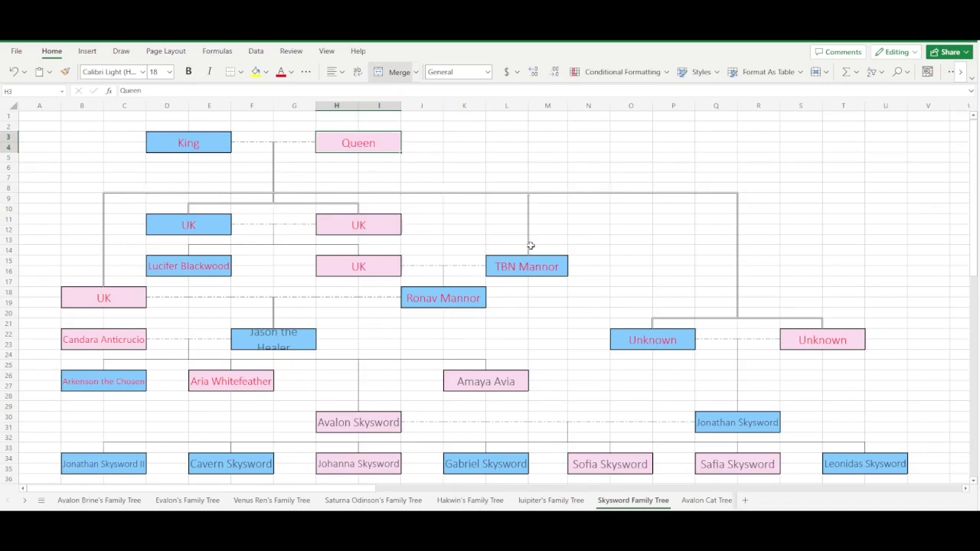
pyautogui.click(523, 268)
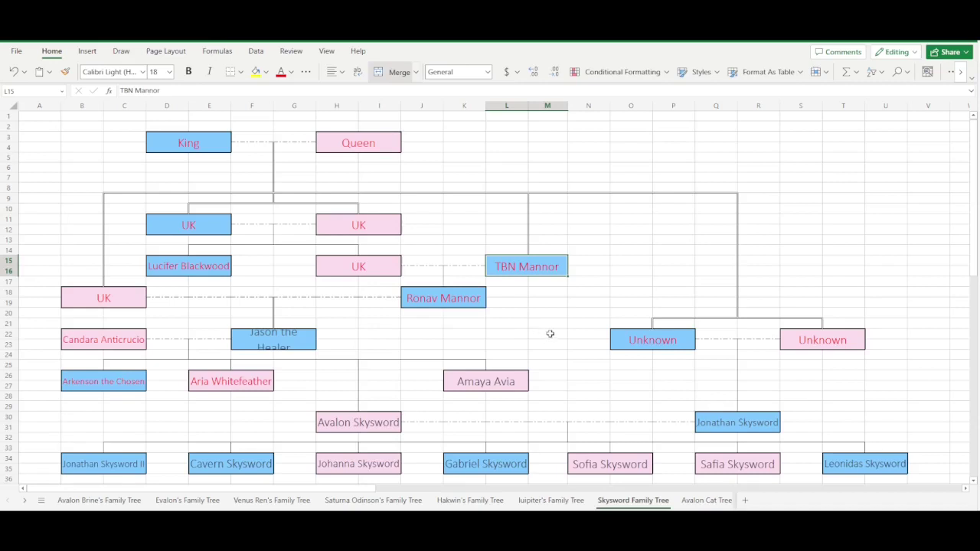
pyautogui.click(527, 222)
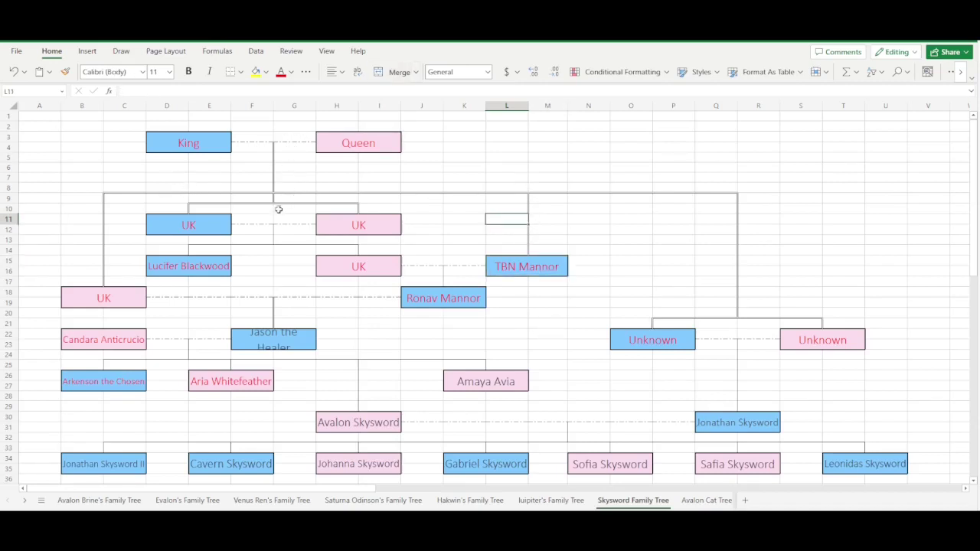
pyautogui.scroll(-2, 518, 415)
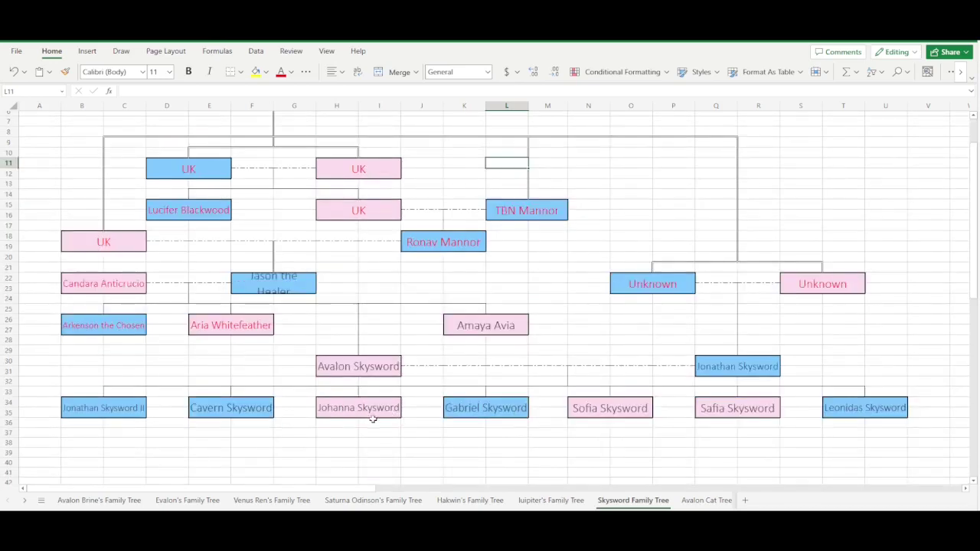
pyautogui.click(444, 241)
pyautogui.click(361, 369)
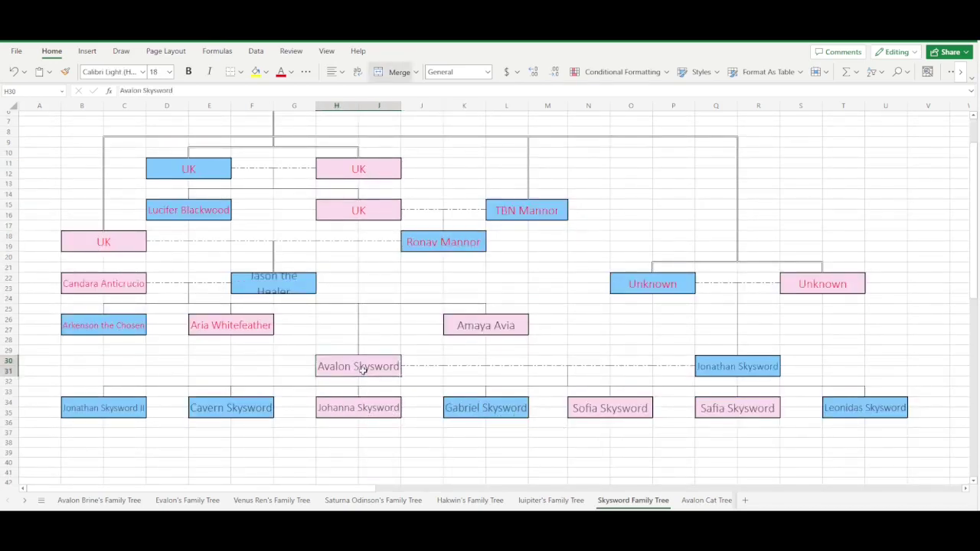
# - Open the Key sheet and examine the fill colours for Male, Female, Unknown and Other
pyautogui.click(737, 408)
pyautogui.click(745, 373)
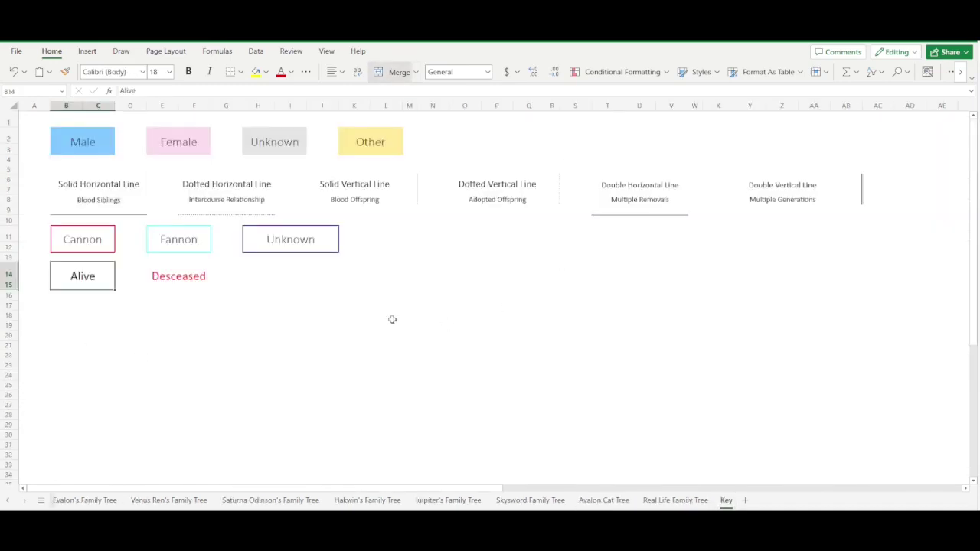
pyautogui.click(56, 145)
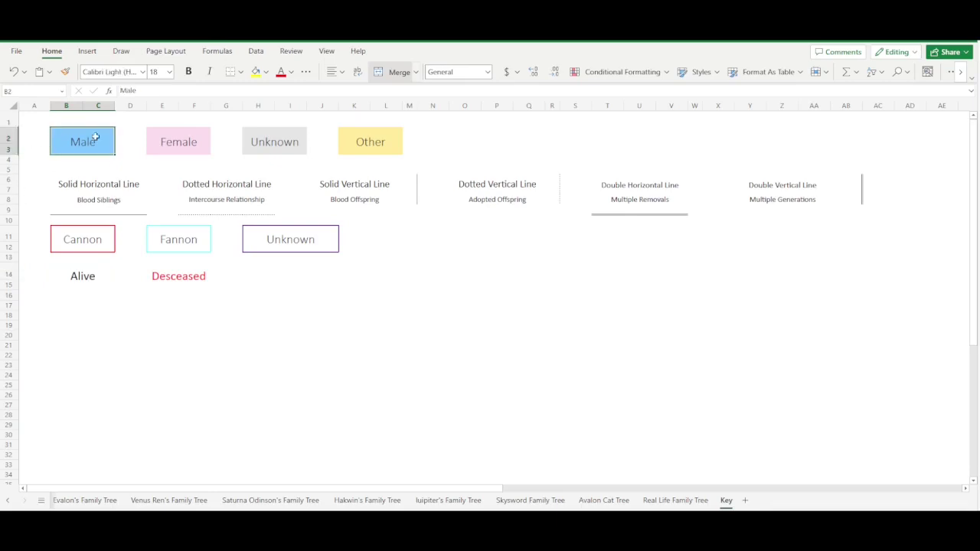
pyautogui.click(181, 135)
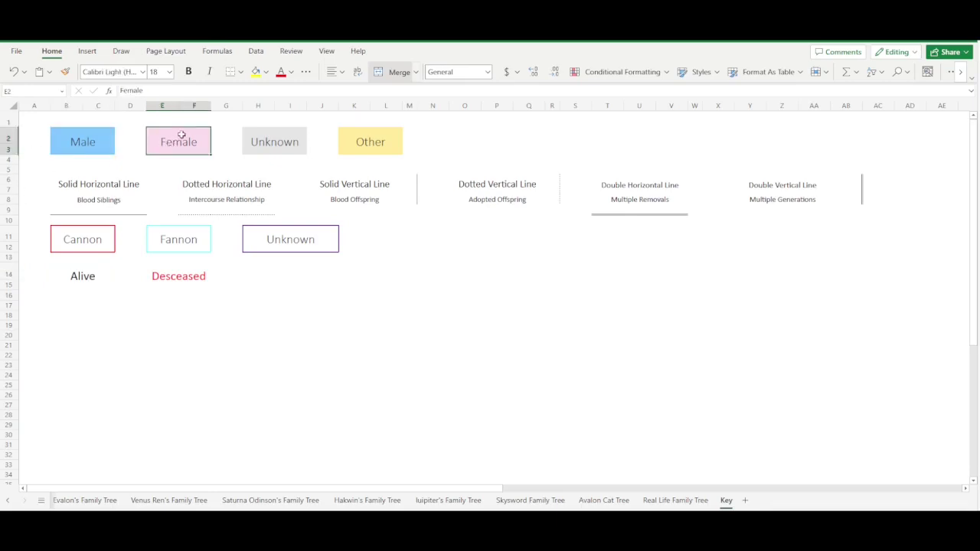
pyautogui.click(280, 136)
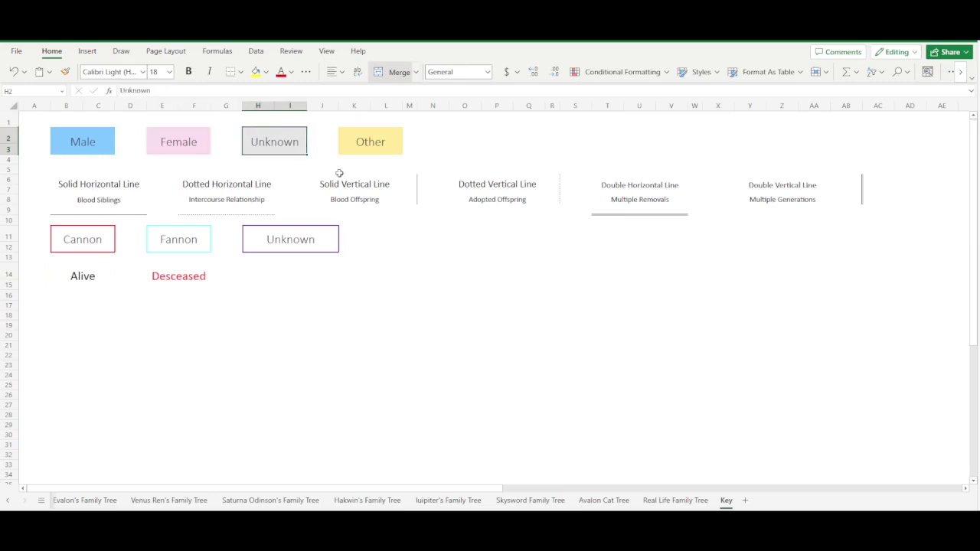
pyautogui.click(358, 133)
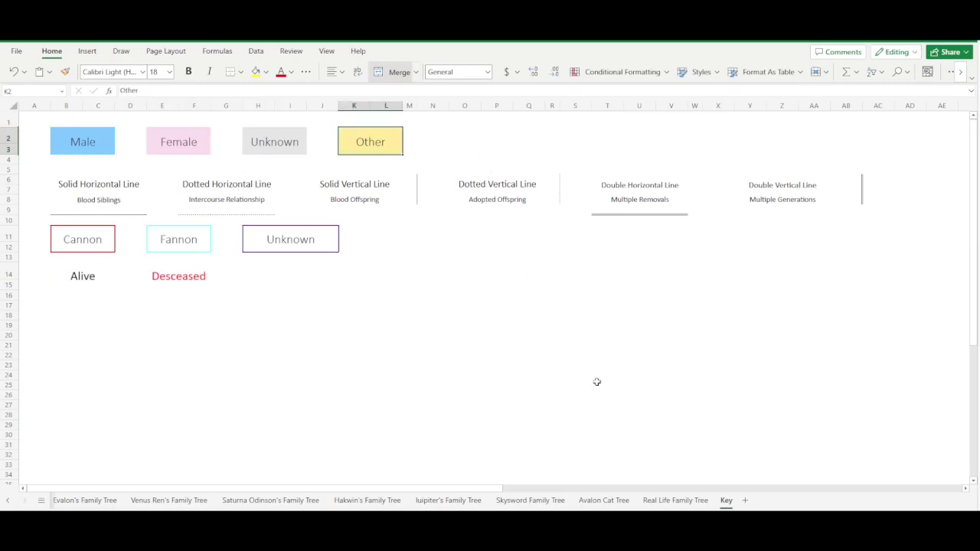
# - Examine the key's solid, dotted and double line samples and the family relationship each one stands for
pyautogui.click(69, 218)
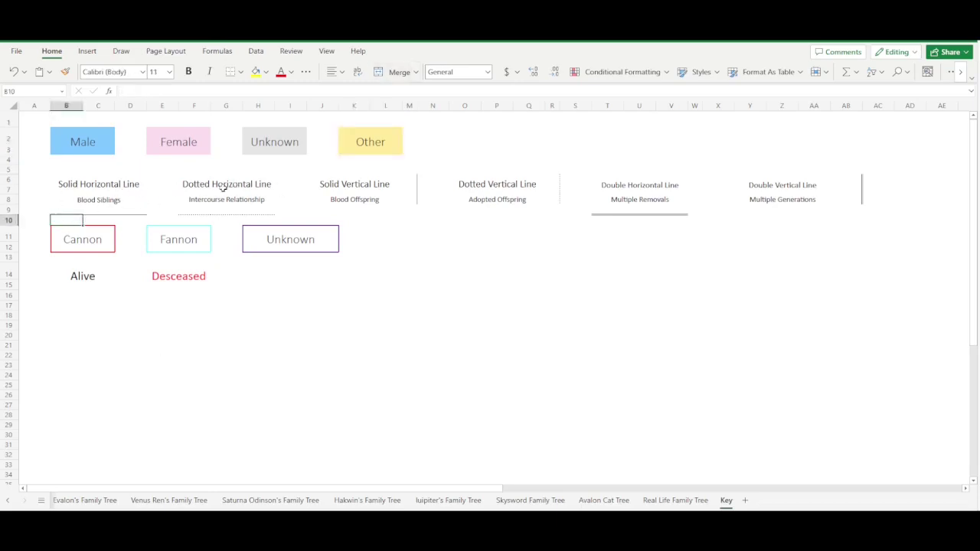
pyautogui.click(205, 218)
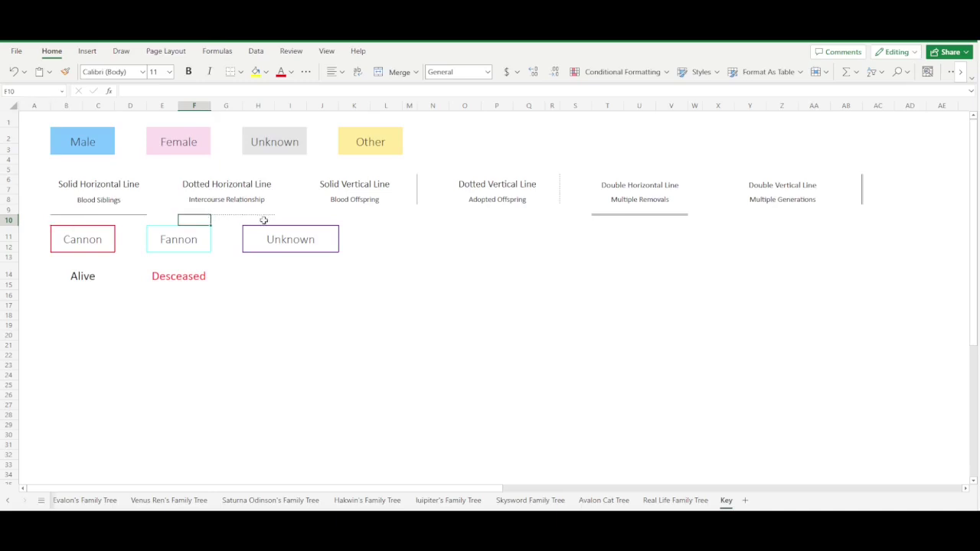
pyautogui.click(371, 198)
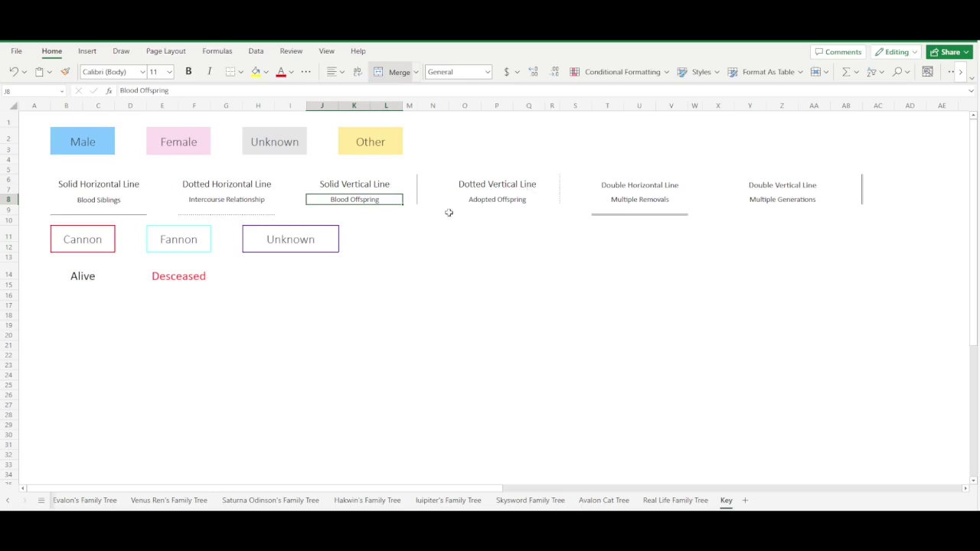
pyautogui.click(561, 199)
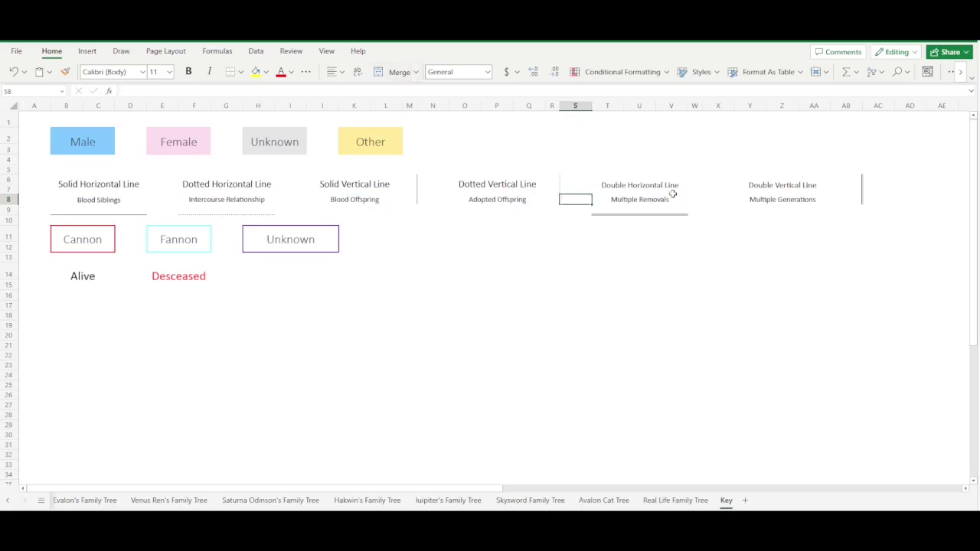
pyautogui.click(616, 219)
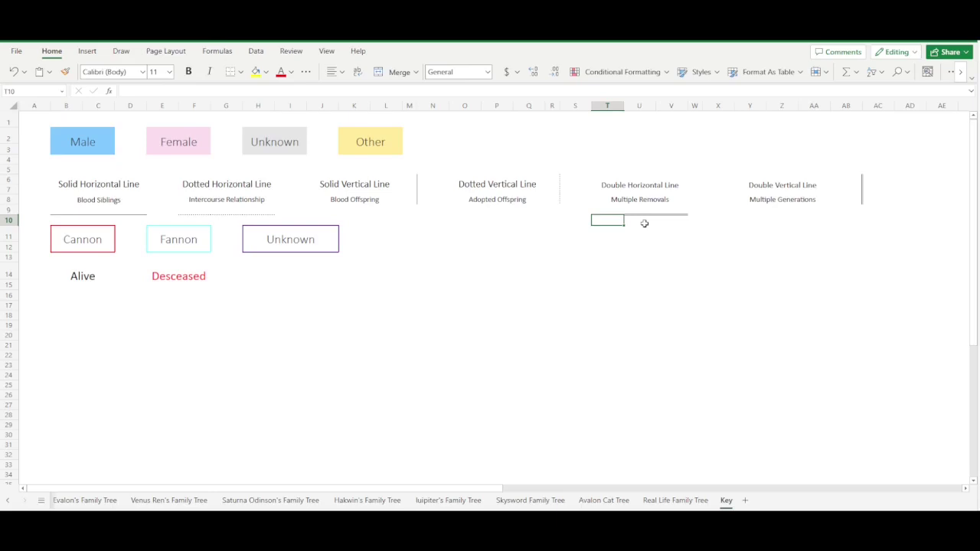
pyautogui.click(840, 191)
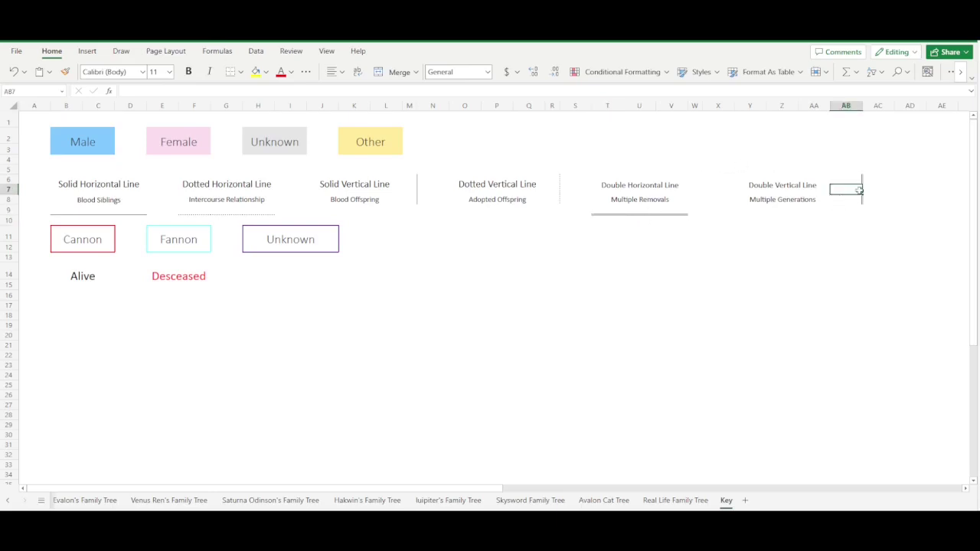
pyautogui.click(865, 205)
pyautogui.click(858, 234)
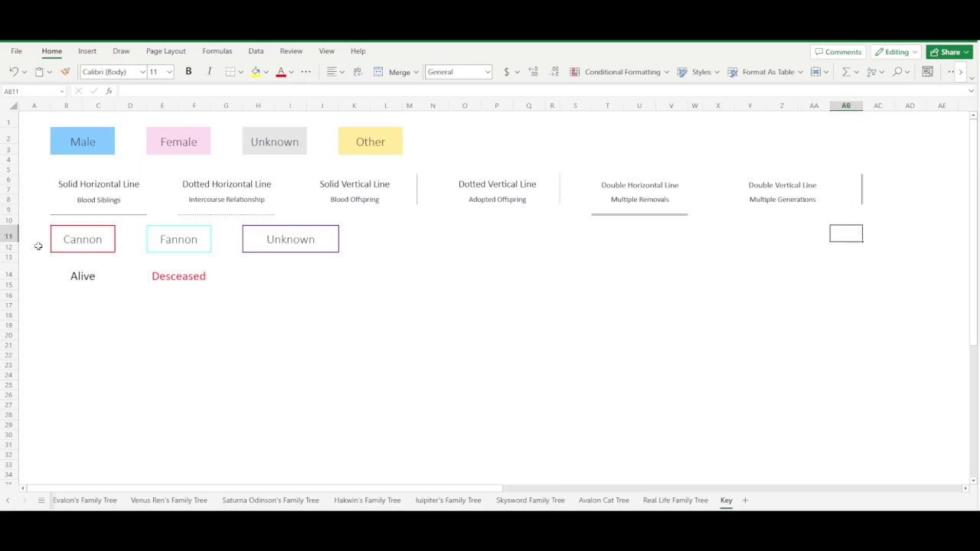
# - Compare the border colours of the Cannon, Fannon and Unknown boxes in the key
pyautogui.click(167, 240)
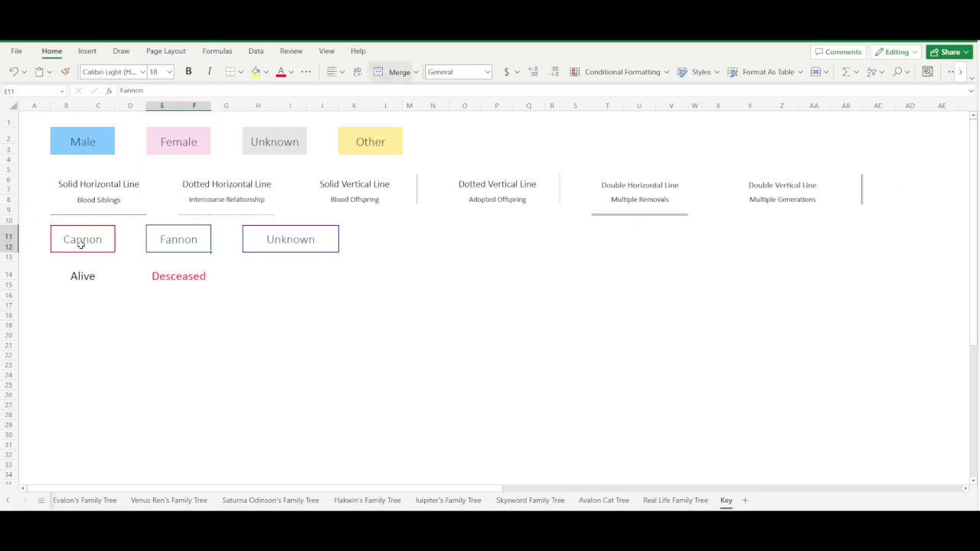
pyautogui.click(81, 243)
pyautogui.click(176, 244)
pyautogui.click(323, 242)
pyautogui.click(170, 243)
pyautogui.click(80, 242)
pyautogui.click(177, 242)
pyautogui.click(313, 239)
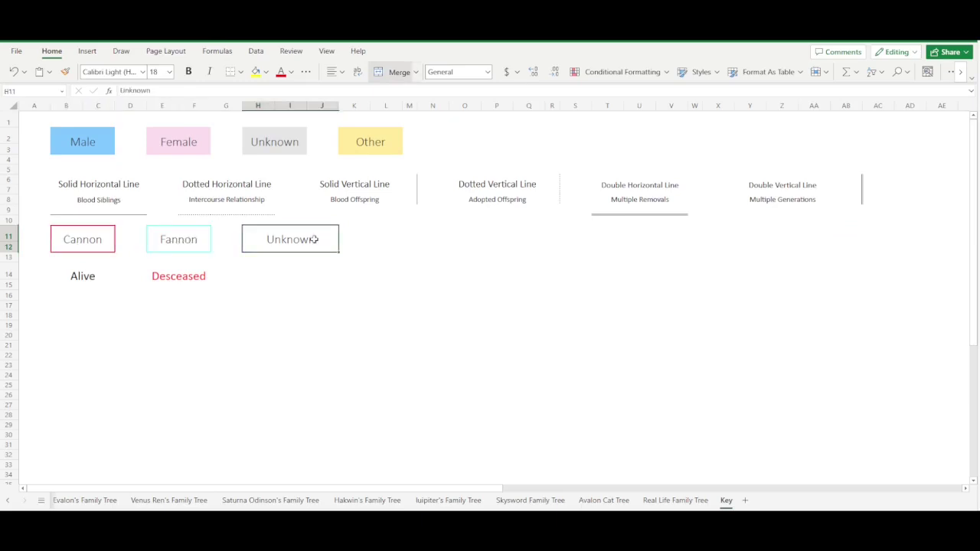
pyautogui.click(82, 242)
pyautogui.click(200, 245)
pyautogui.click(277, 243)
pyautogui.click(354, 319)
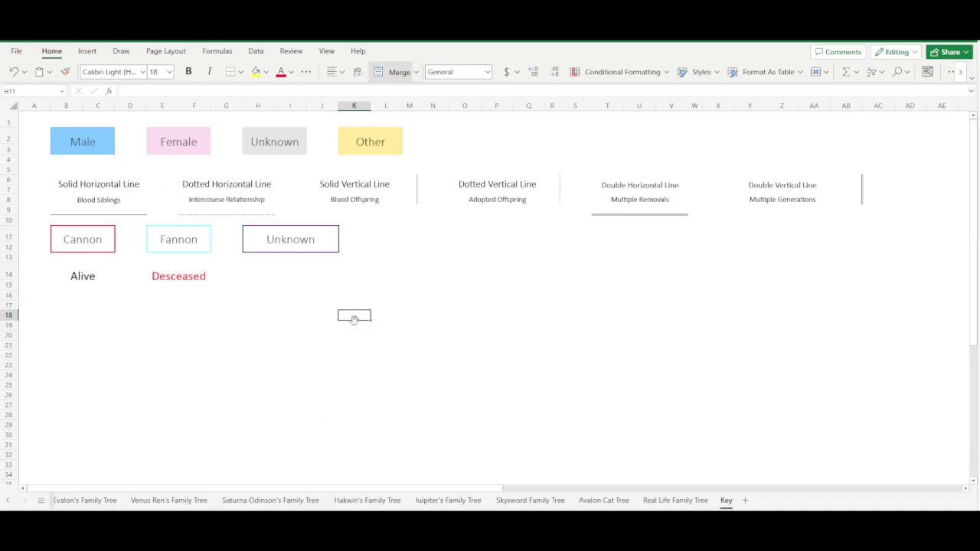
# - Compare the font colours of the Alive and Desceased entries in the key
pyautogui.click(100, 285)
pyautogui.click(182, 278)
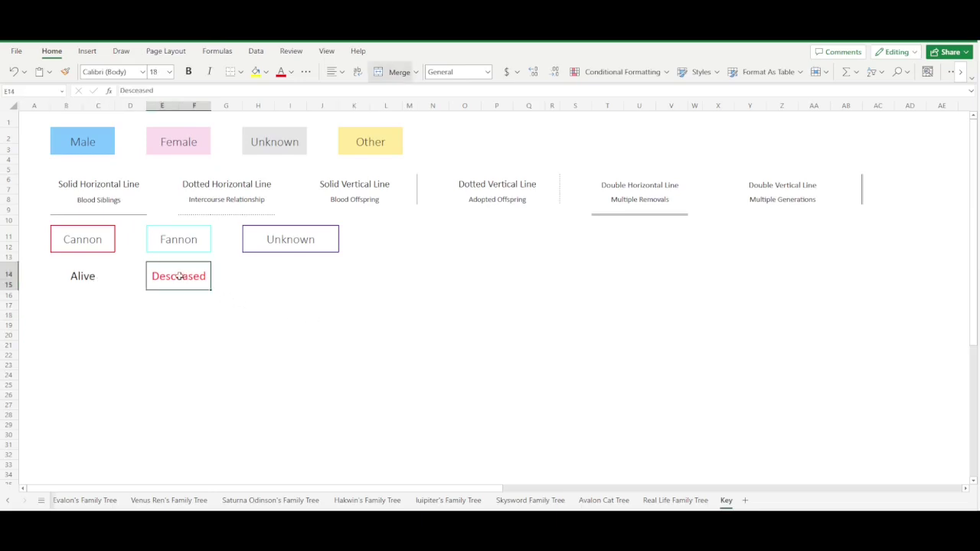
pyautogui.click(77, 274)
pyautogui.click(222, 281)
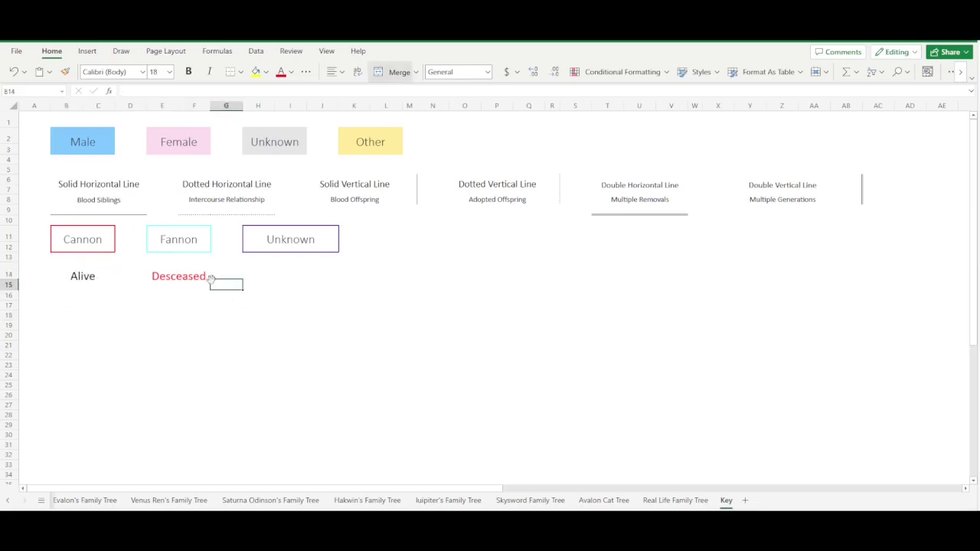
pyautogui.click(162, 277)
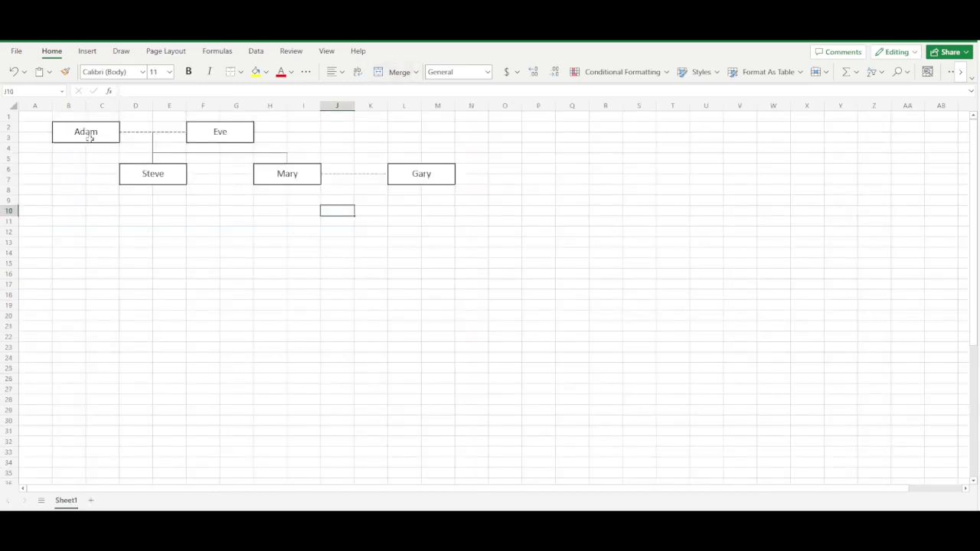
# - On Sheet1, set the border colour to red and apply an outside border to the merged Adam box
pyautogui.click(101, 129)
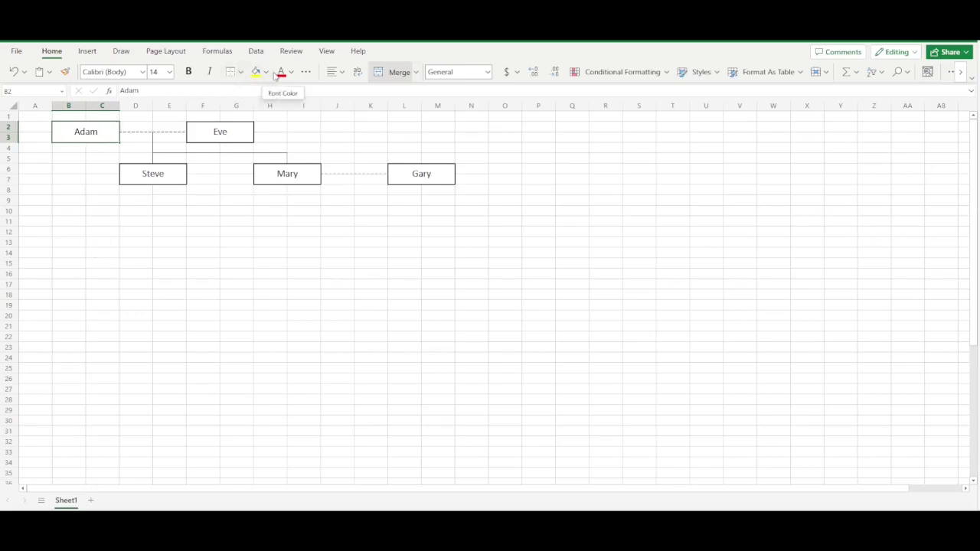
pyautogui.click(240, 73)
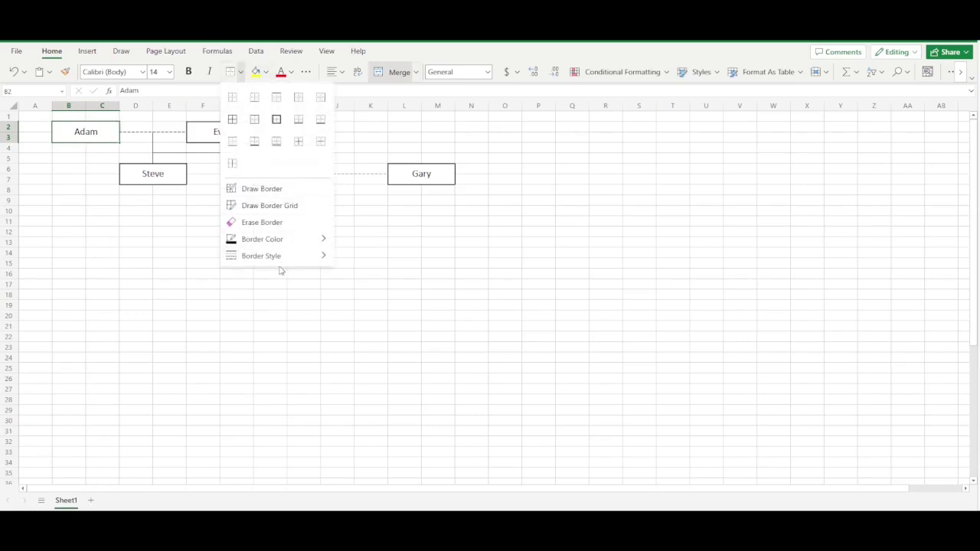
pyautogui.moveTo(268, 239)
pyautogui.click(344, 400)
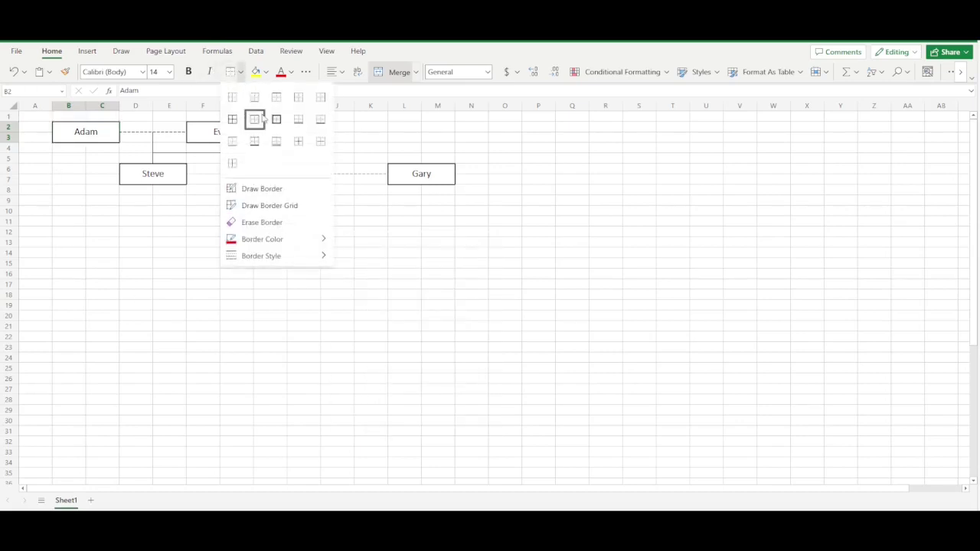
pyautogui.click(254, 116)
pyautogui.click(102, 294)
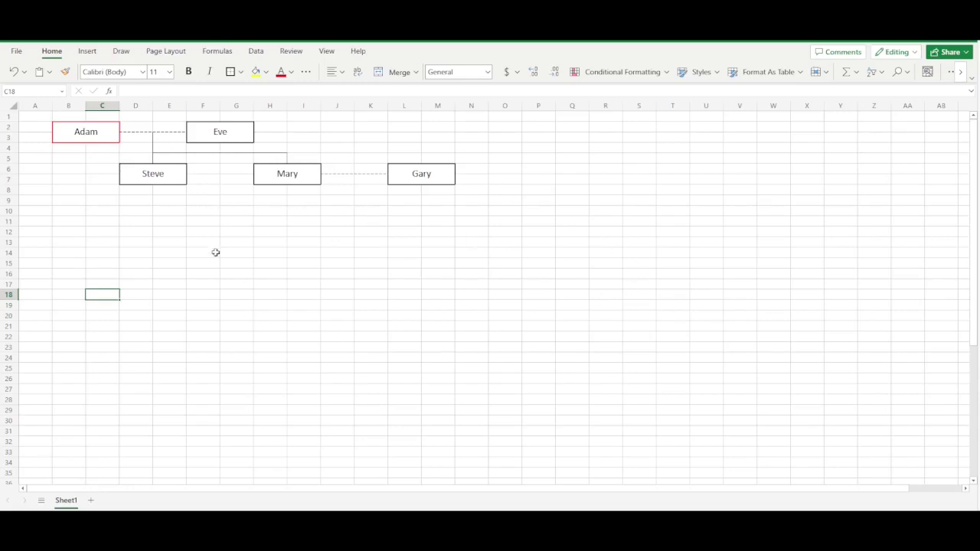
pyautogui.click(404, 305)
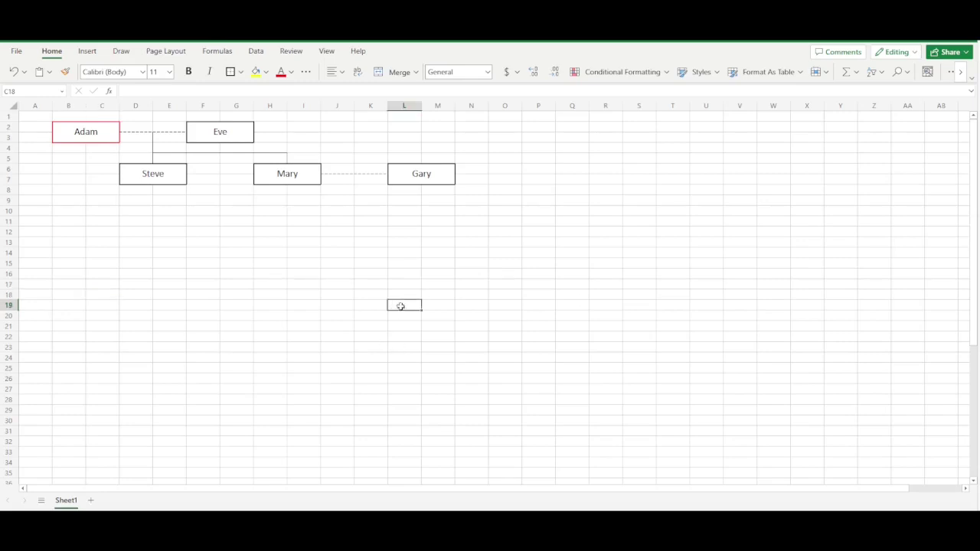
pyautogui.click(706, 304)
pyautogui.moveTo(505, 232); pyautogui.dragTo(472, 273)
pyautogui.click(127, 274)
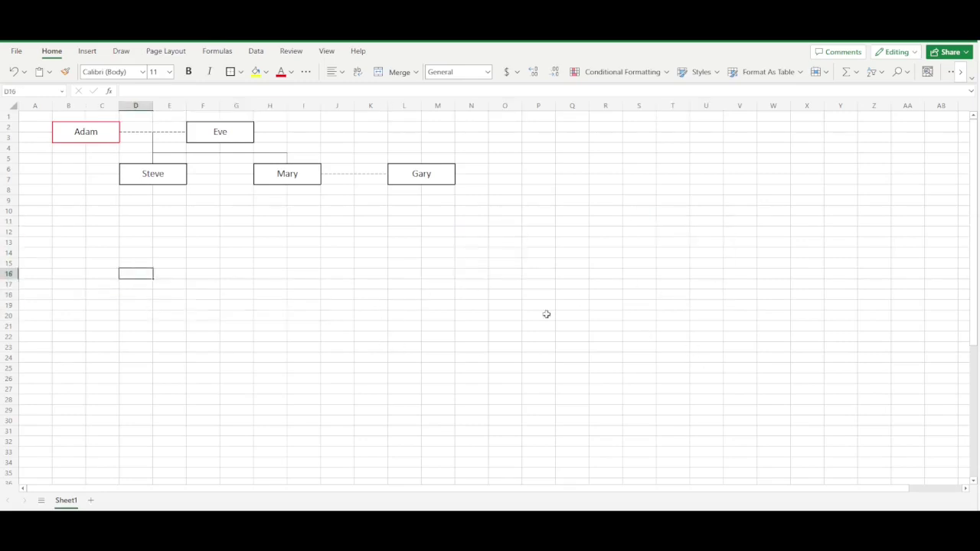
# - Hide the gridlines on Sheet1 so that only the family tree's boxes and connector lines show
pyautogui.click(326, 52)
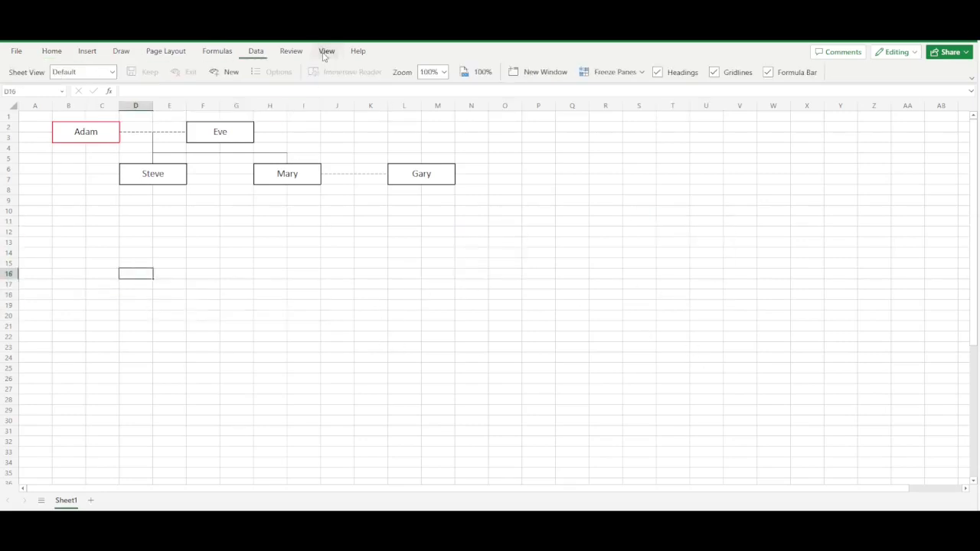
pyautogui.click(714, 72)
pyautogui.click(371, 200)
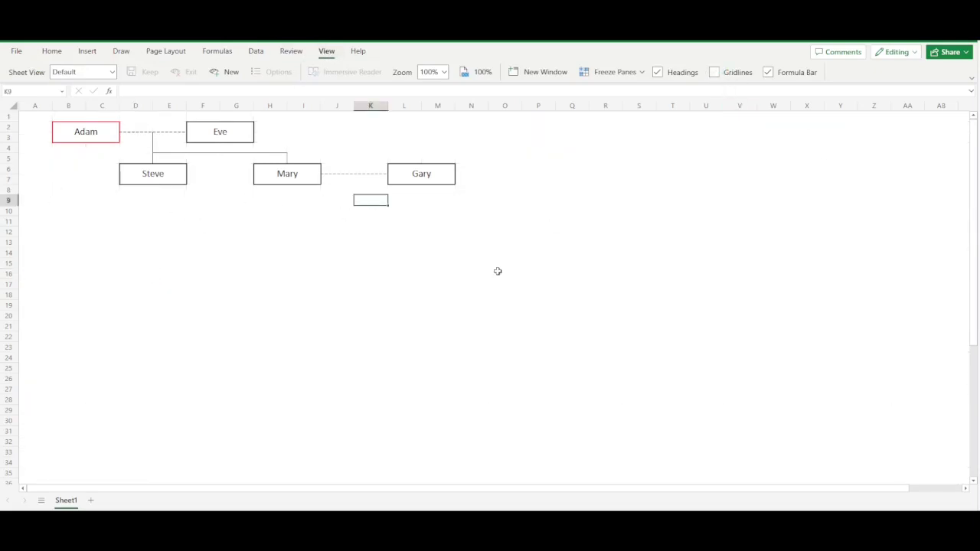